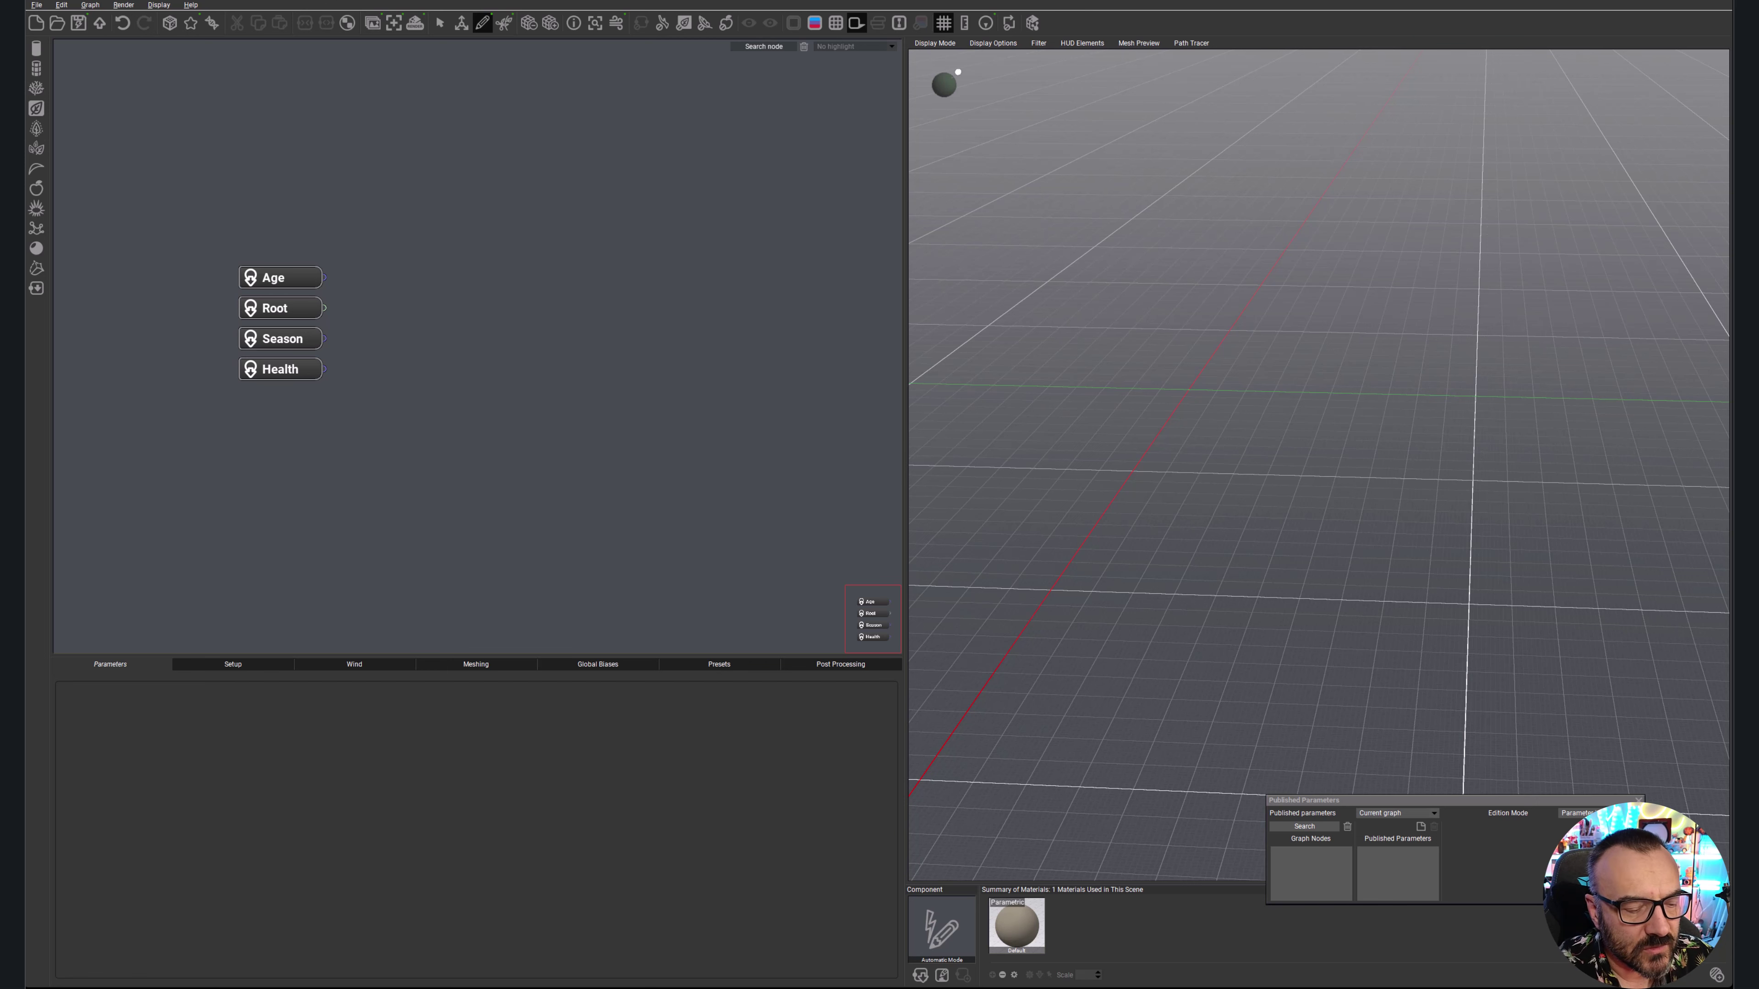
# - Switch to the browser, browse the preview images of the "Digital Arboretum, series two" tutorial, and return to PlantFactory
pyautogui.hotkey('alt', 'Tab')
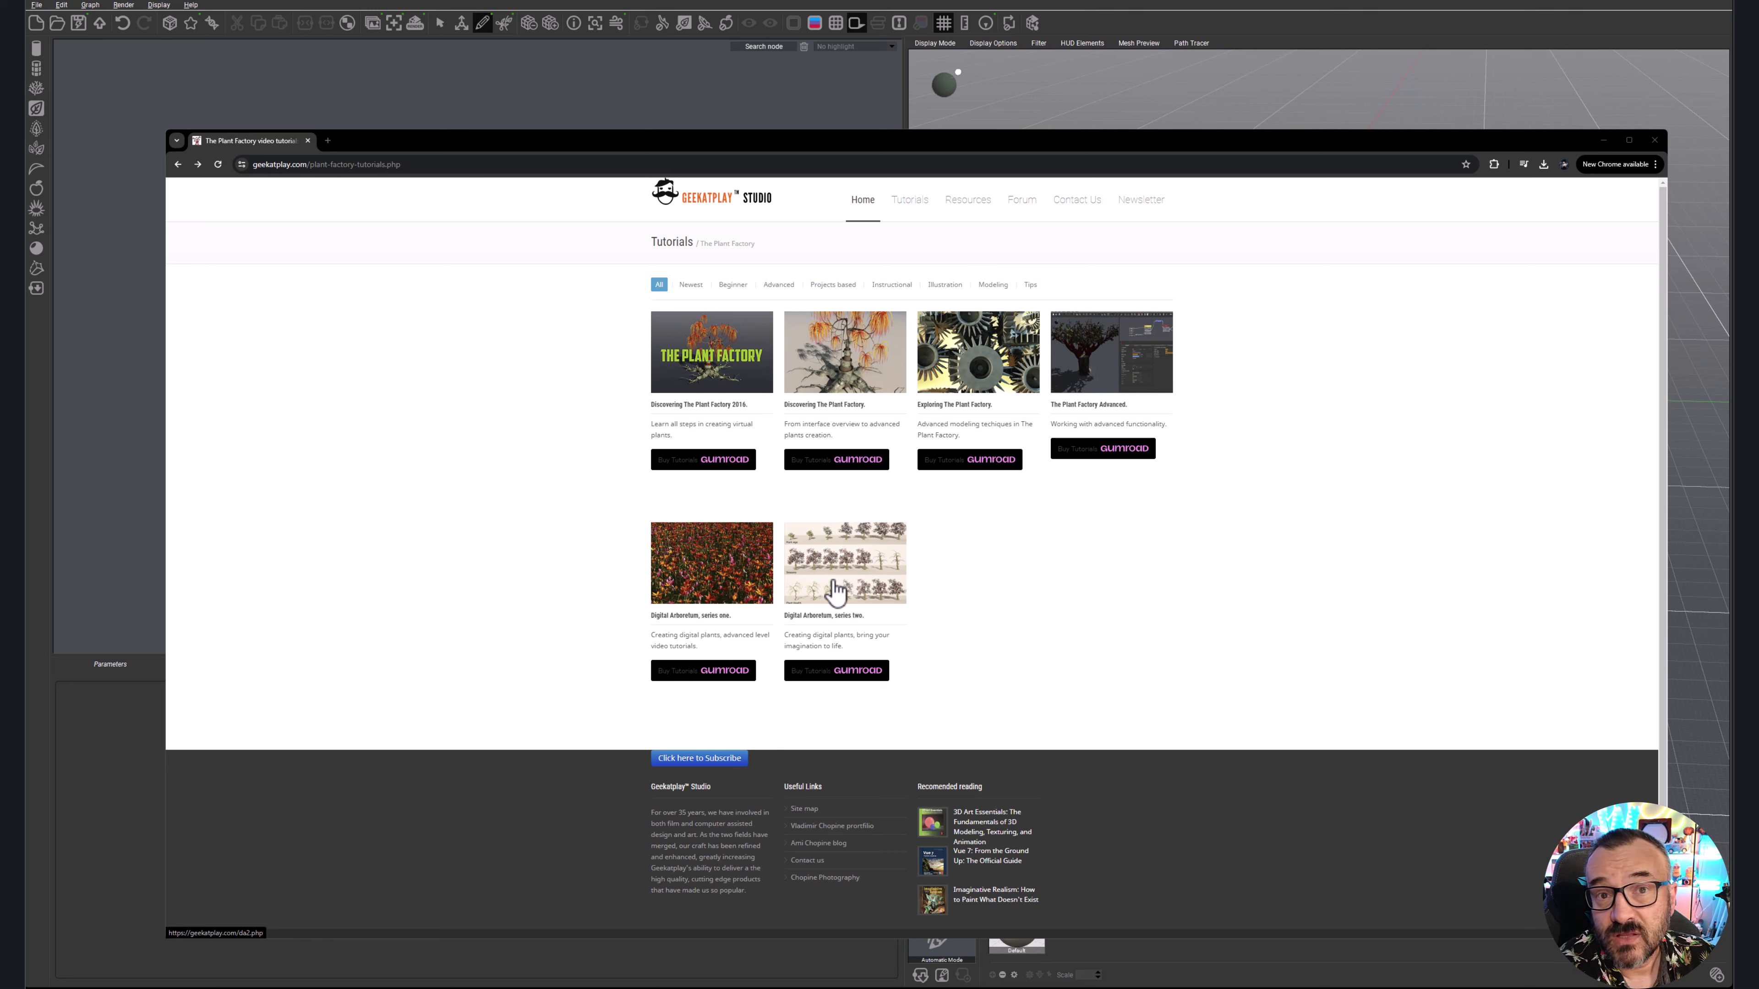
pyautogui.click(836, 591)
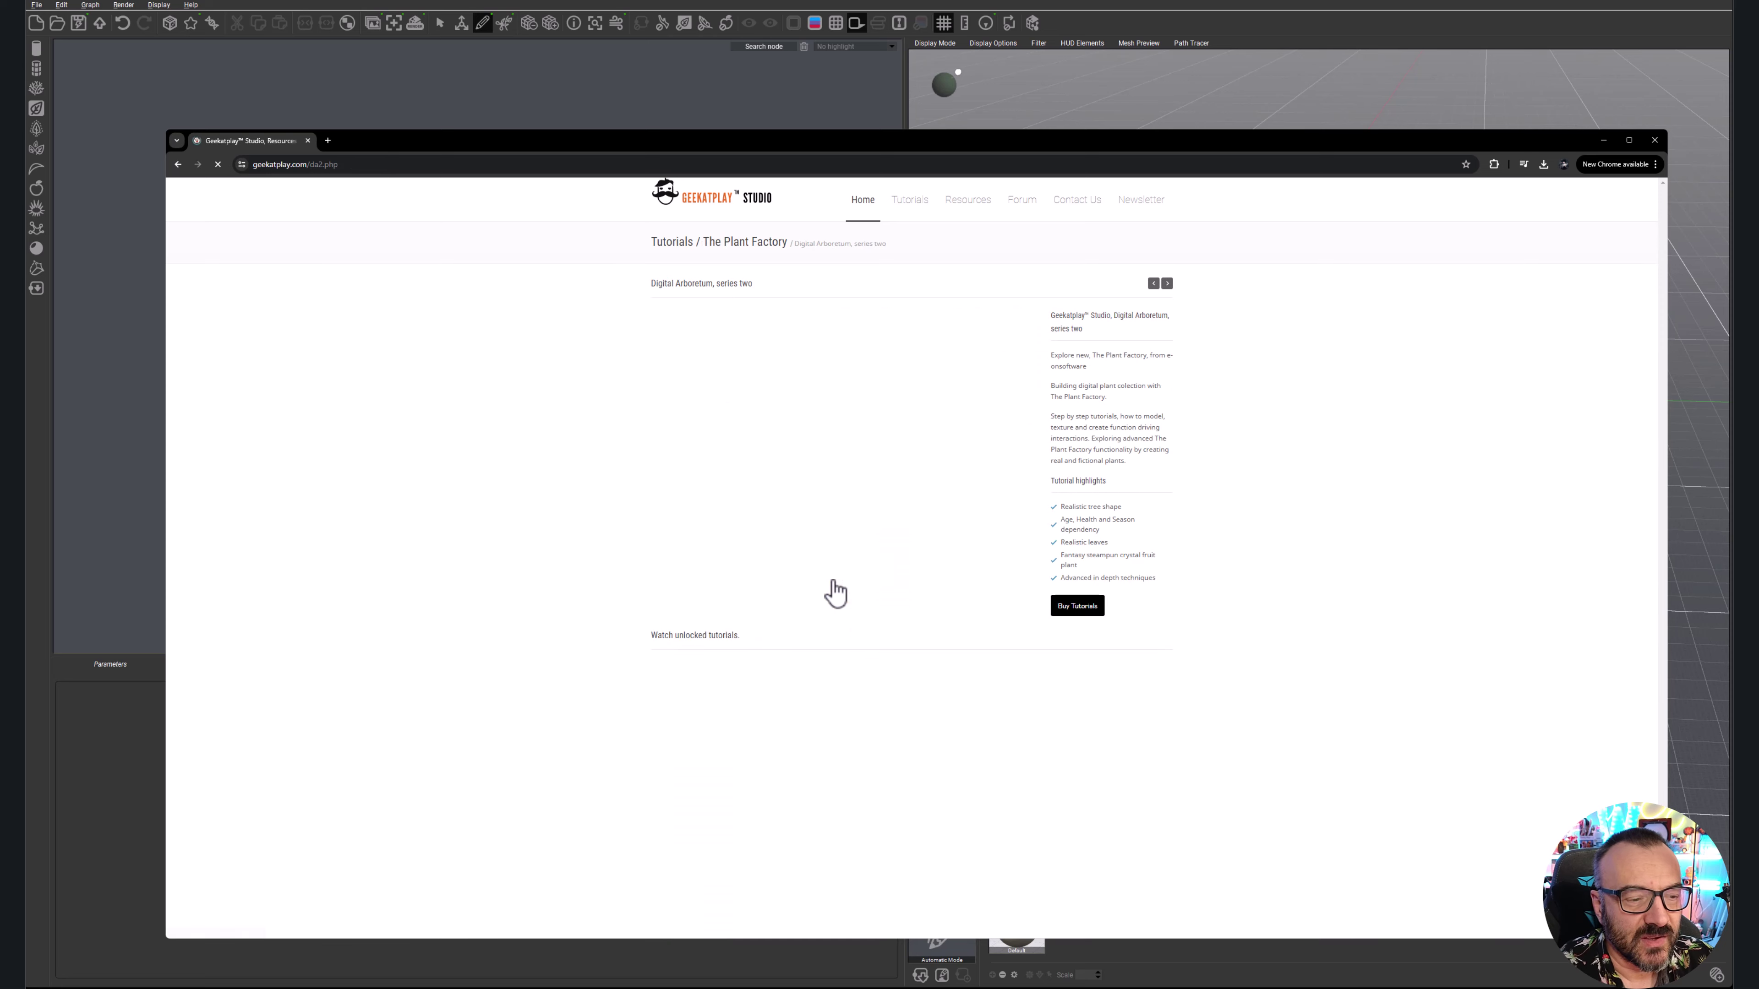
pyautogui.click(1037, 446)
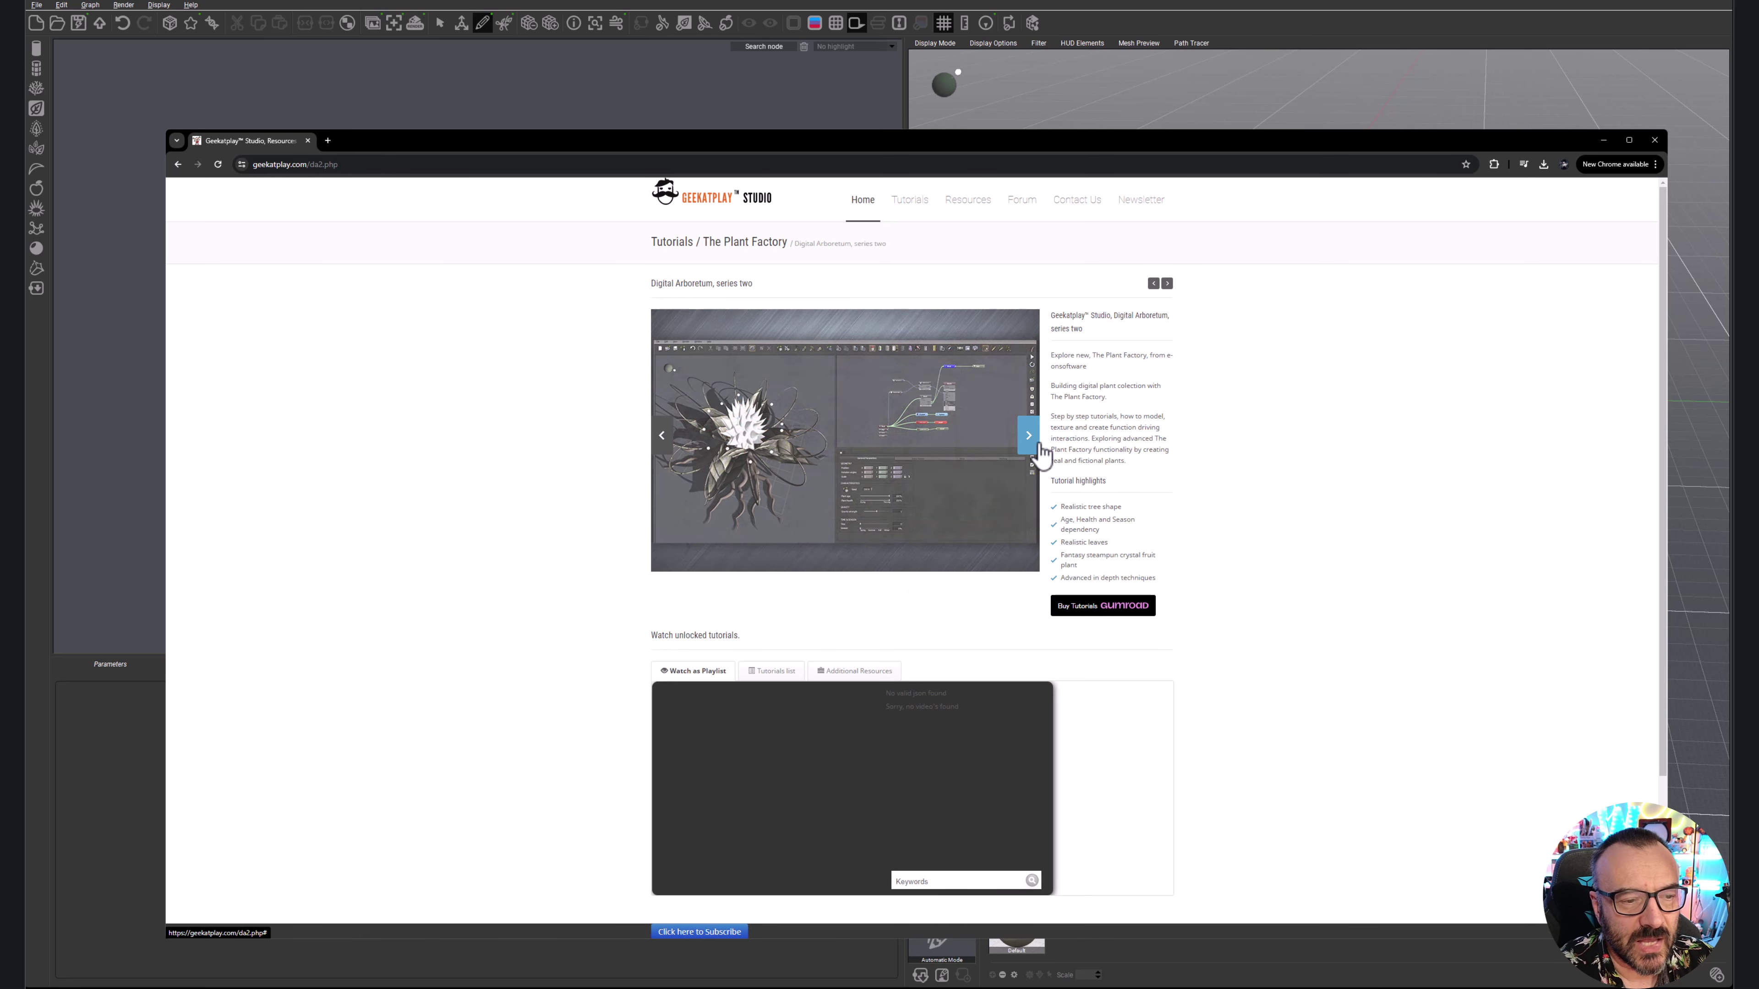
pyautogui.click(1037, 446)
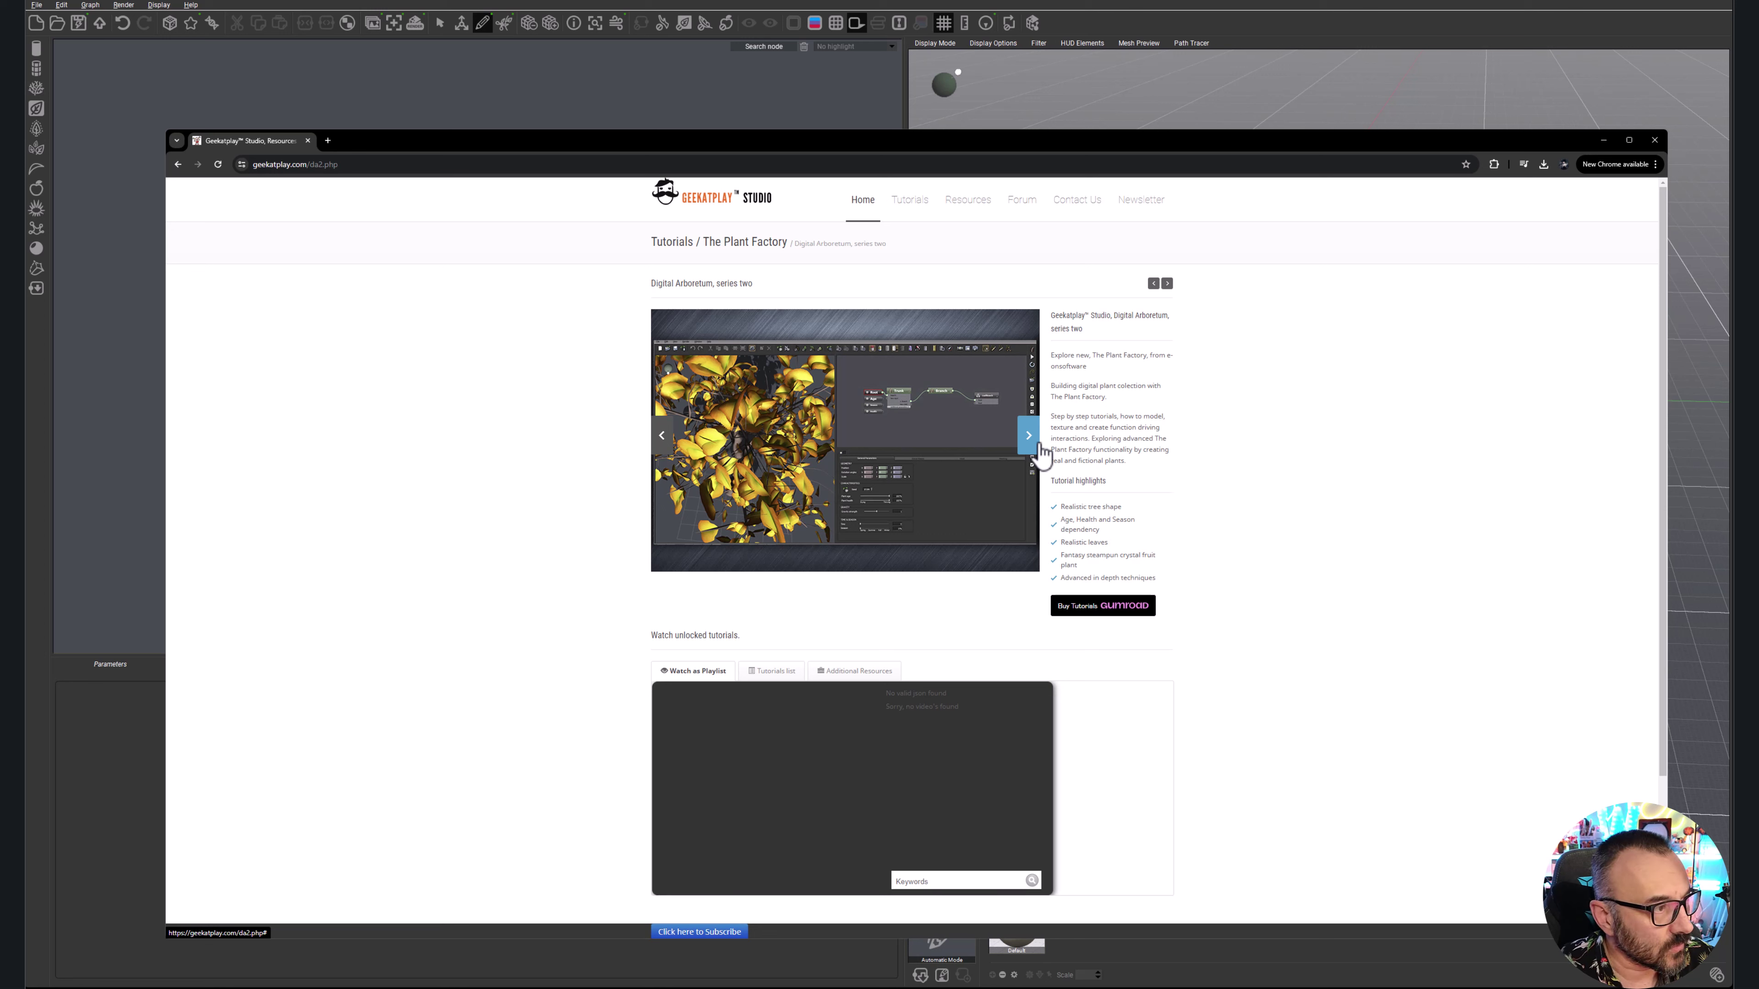
pyautogui.click(755, 101)
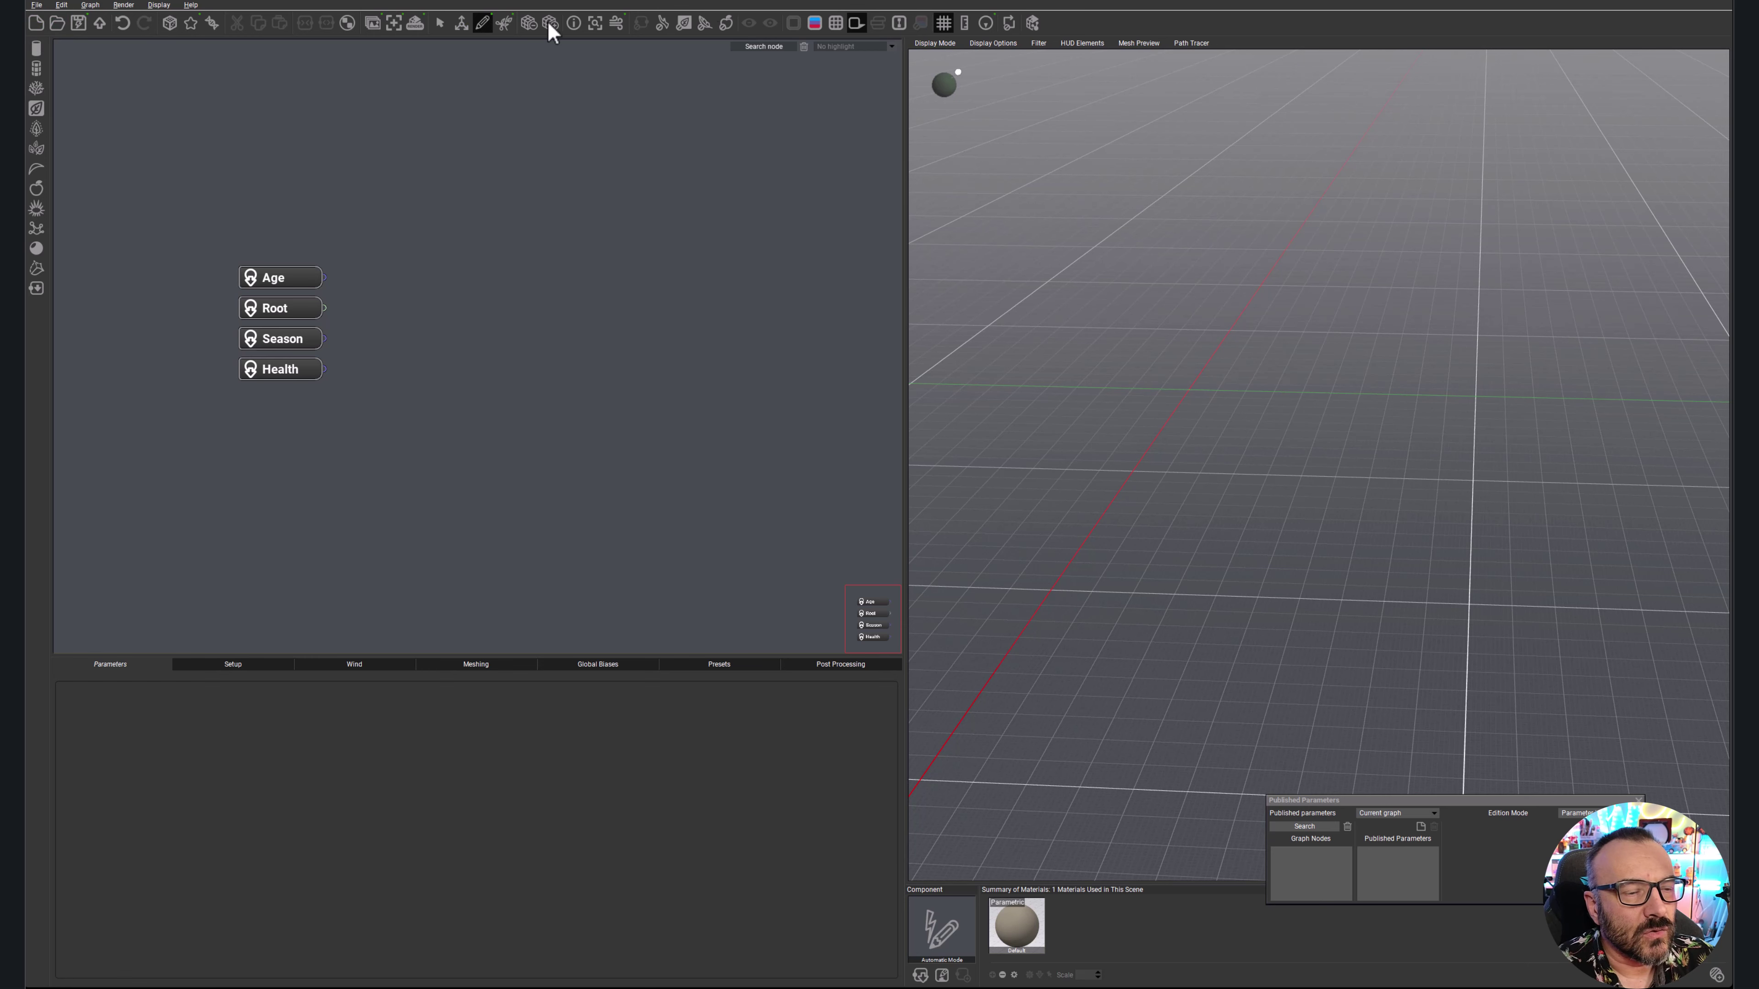
pyautogui.click(37, 5)
pyautogui.click(124, 5)
pyautogui.click(36, 5)
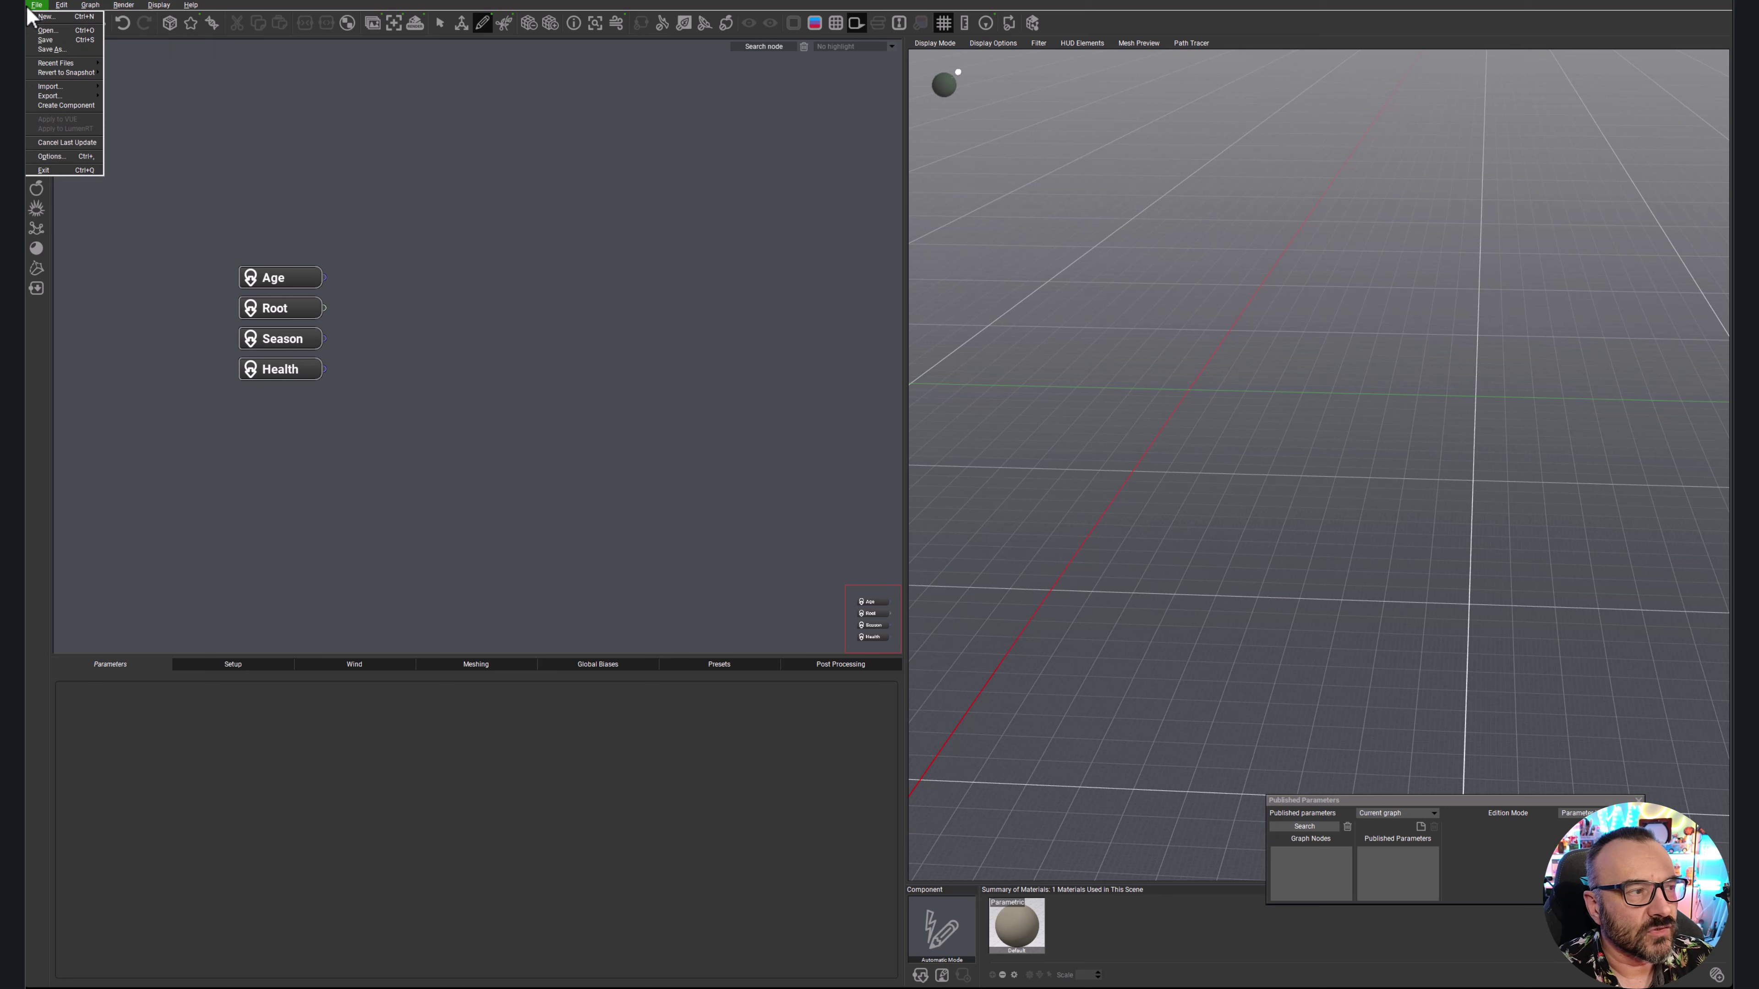
pyautogui.moveTo(62, 5)
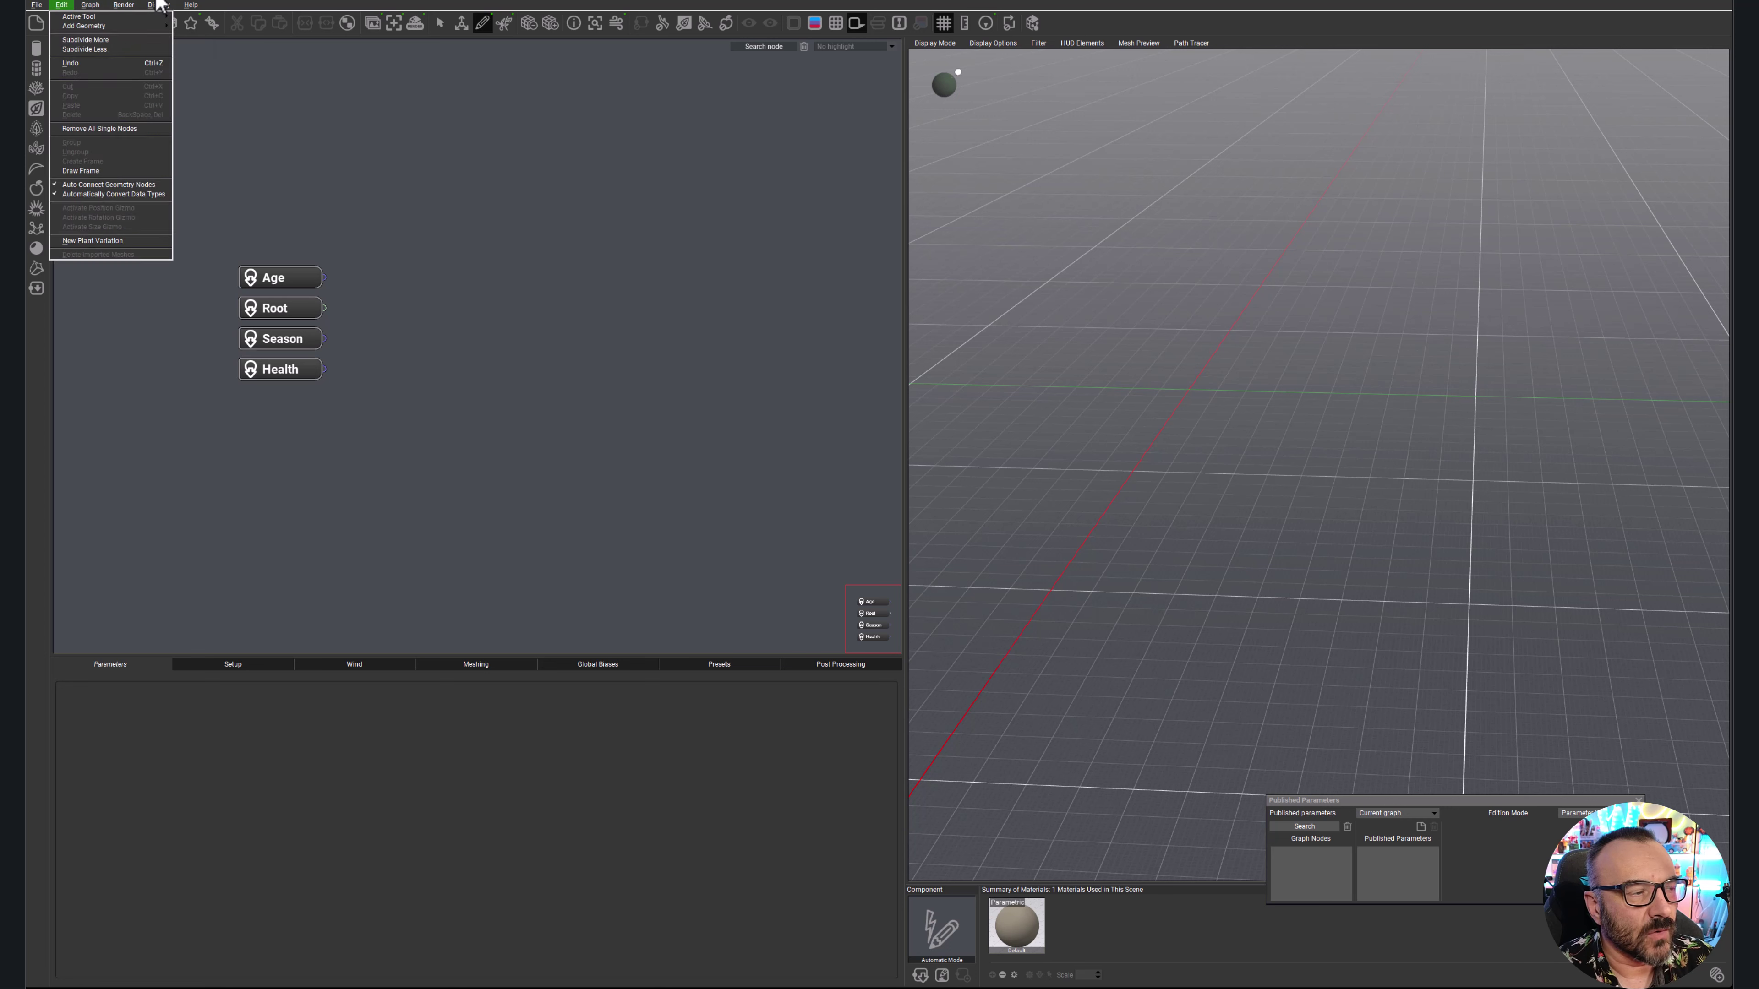
pyautogui.click(1205, 26)
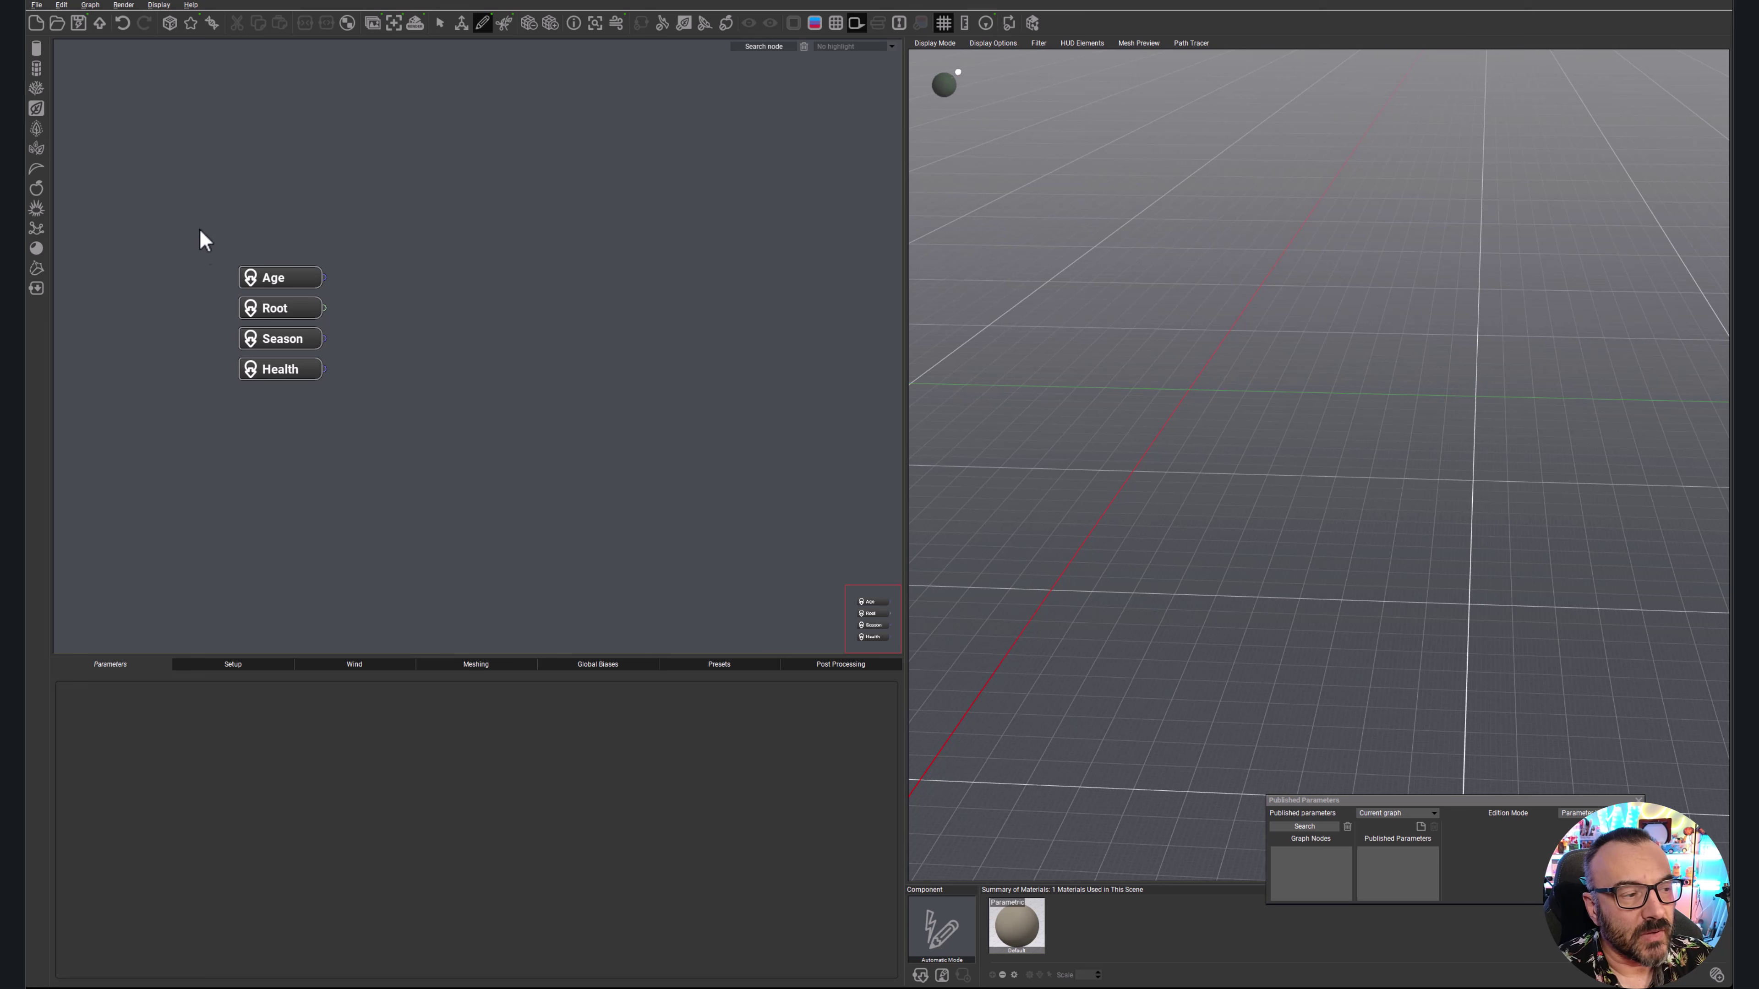
# - Move the Age, Root, Season and Health nodes together toward the graph's upper-left area and deselect them
pyautogui.moveTo(200, 228); pyautogui.dragTo(464, 463)
pyautogui.moveTo(270, 271); pyautogui.dragTo(188, 219)
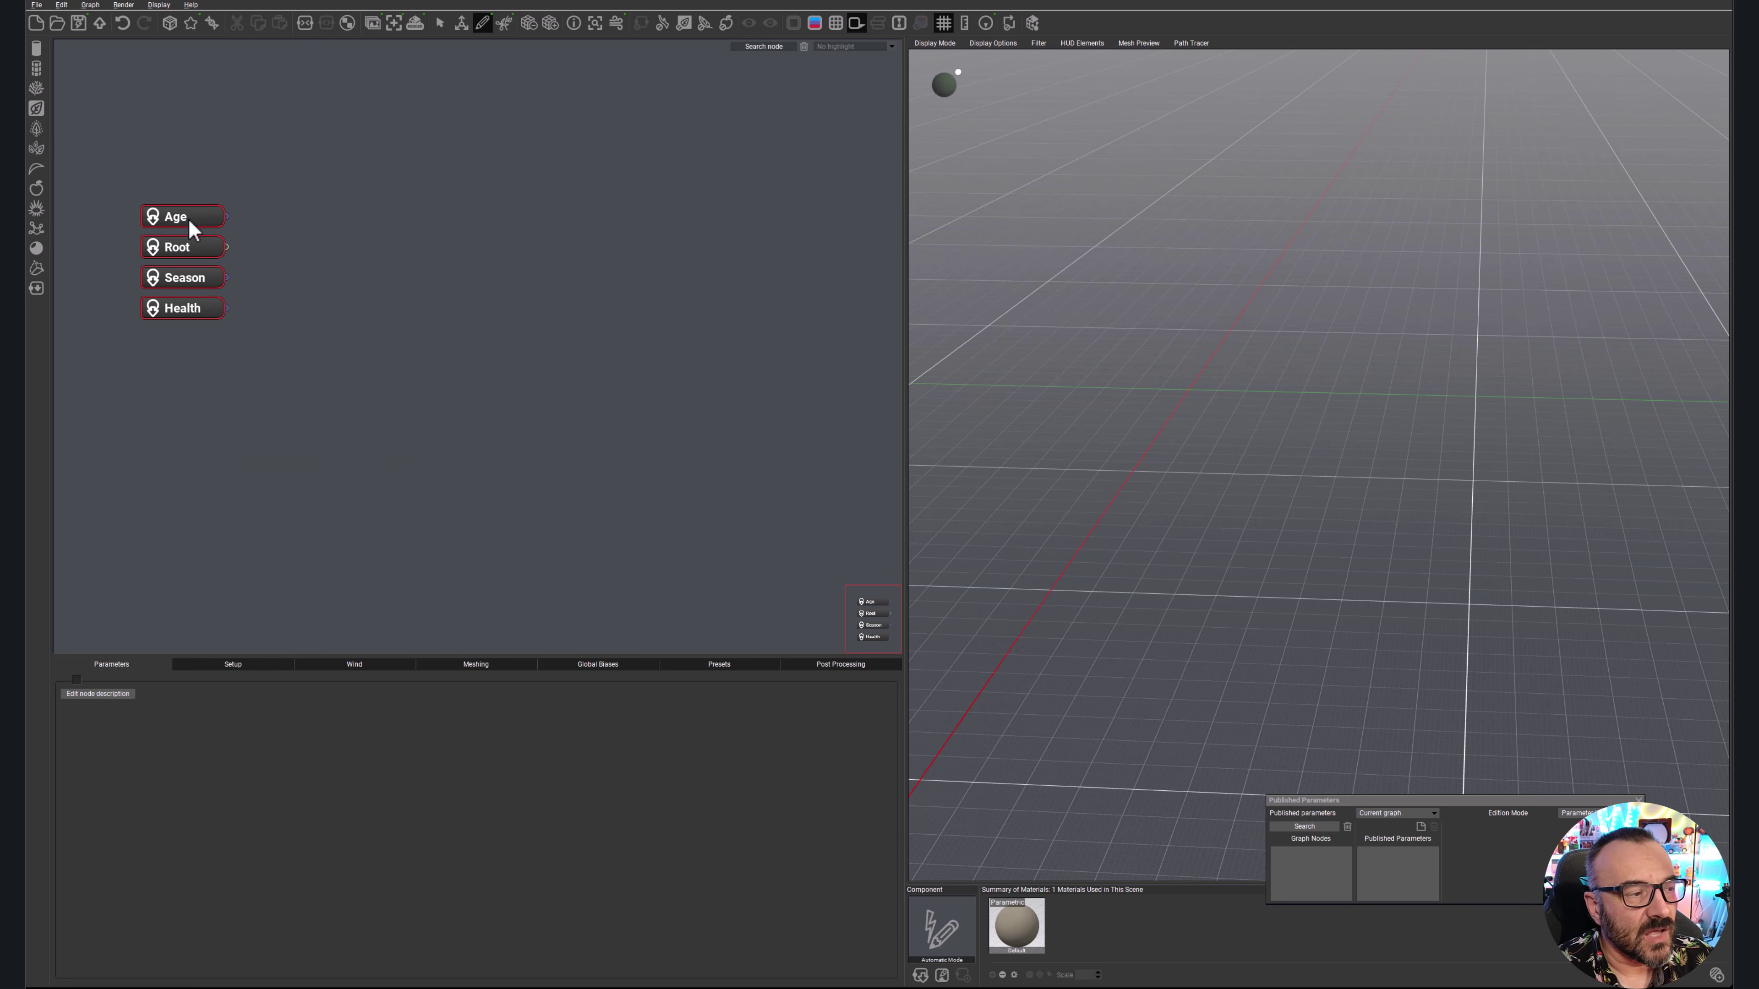
pyautogui.click(400, 221)
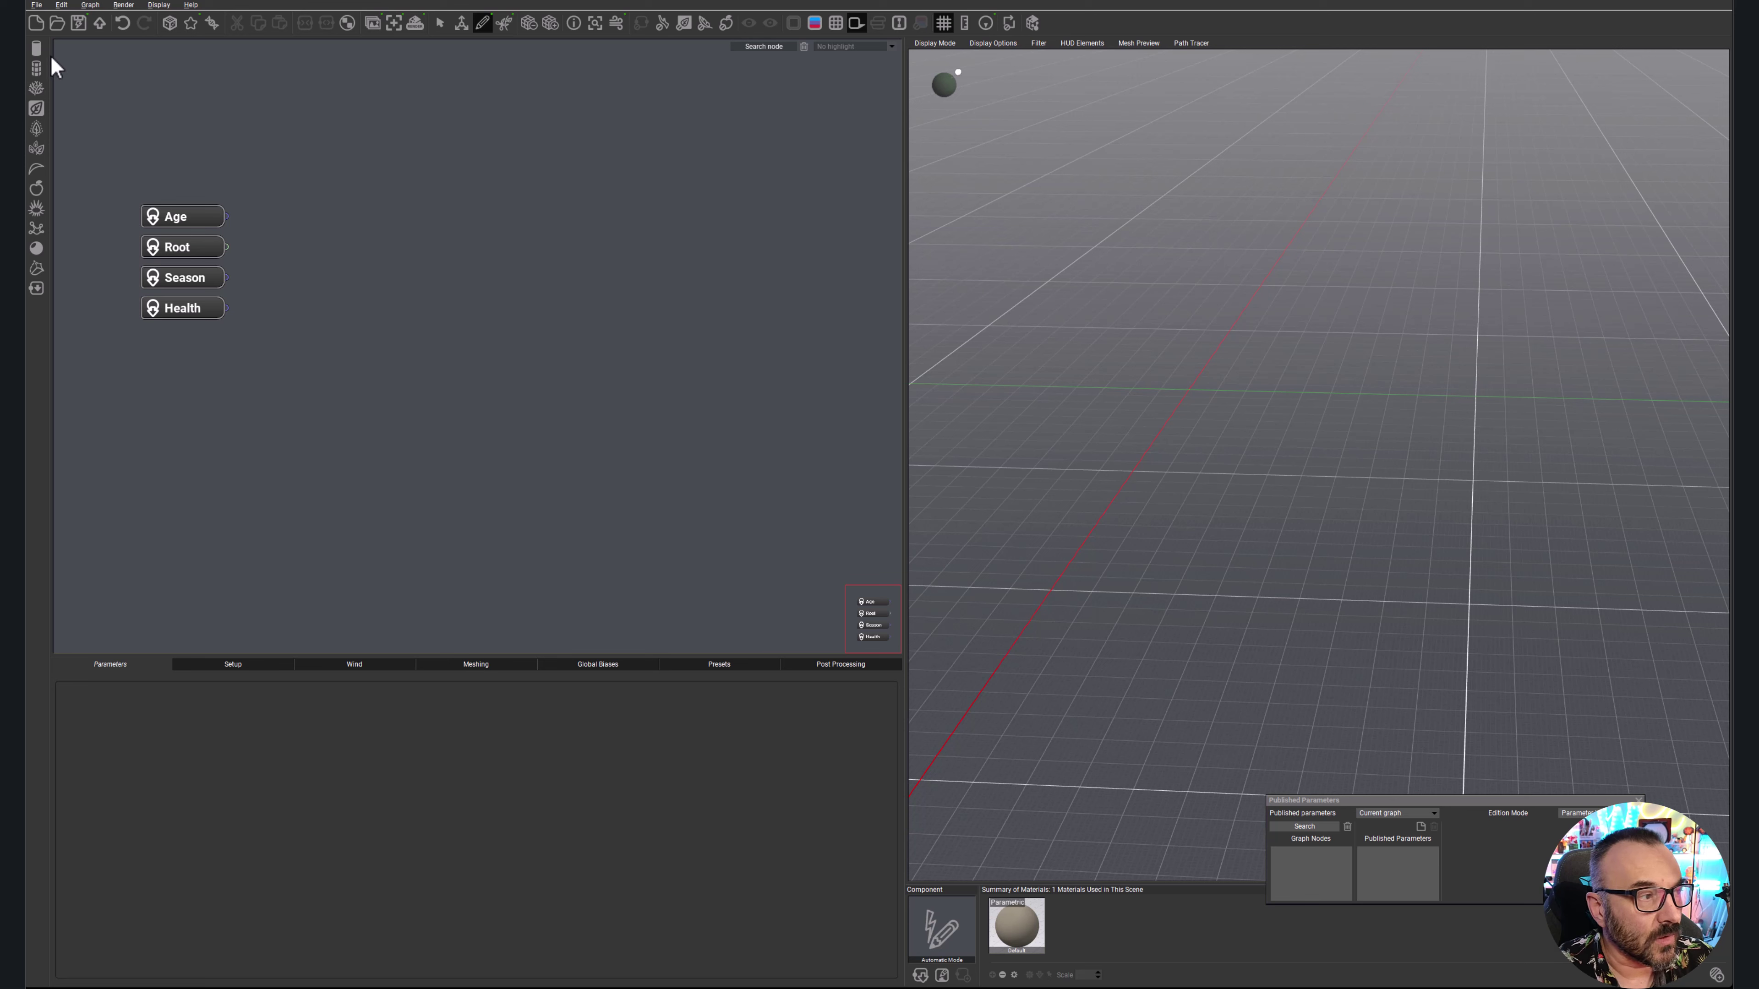
# - Try adding a Simple Segment node connected to the Root node, and delete it
pyautogui.click(42, 43)
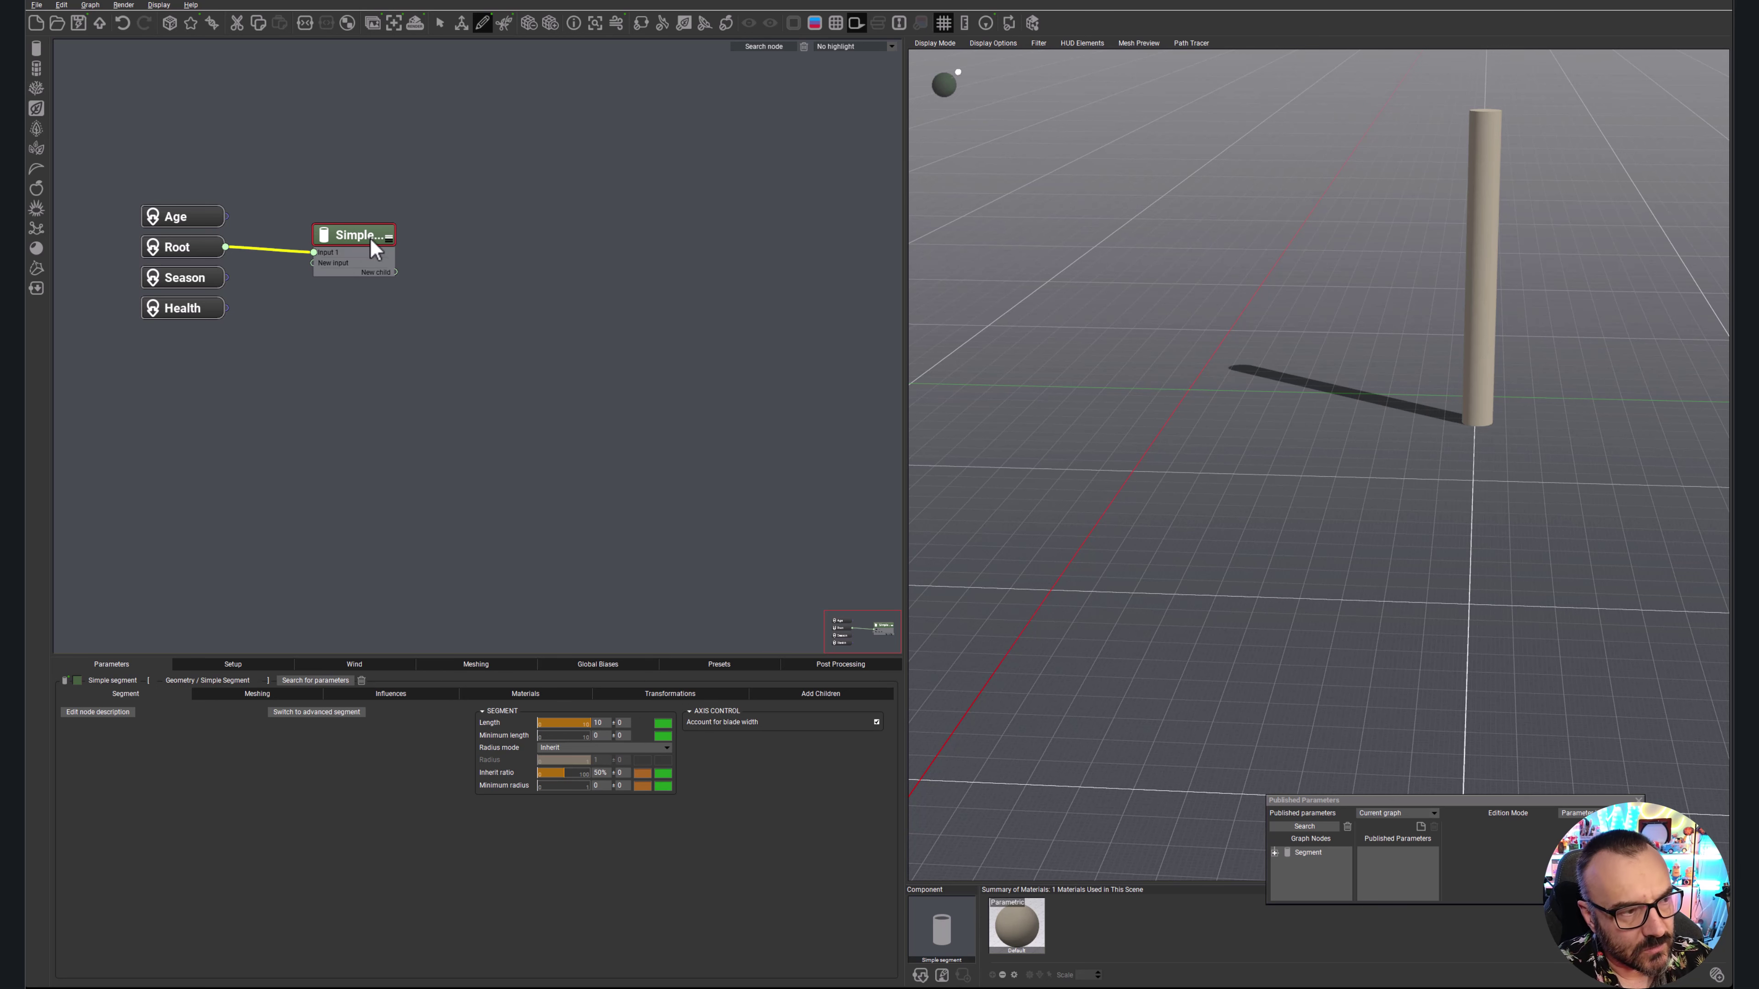
pyautogui.press('Delete')
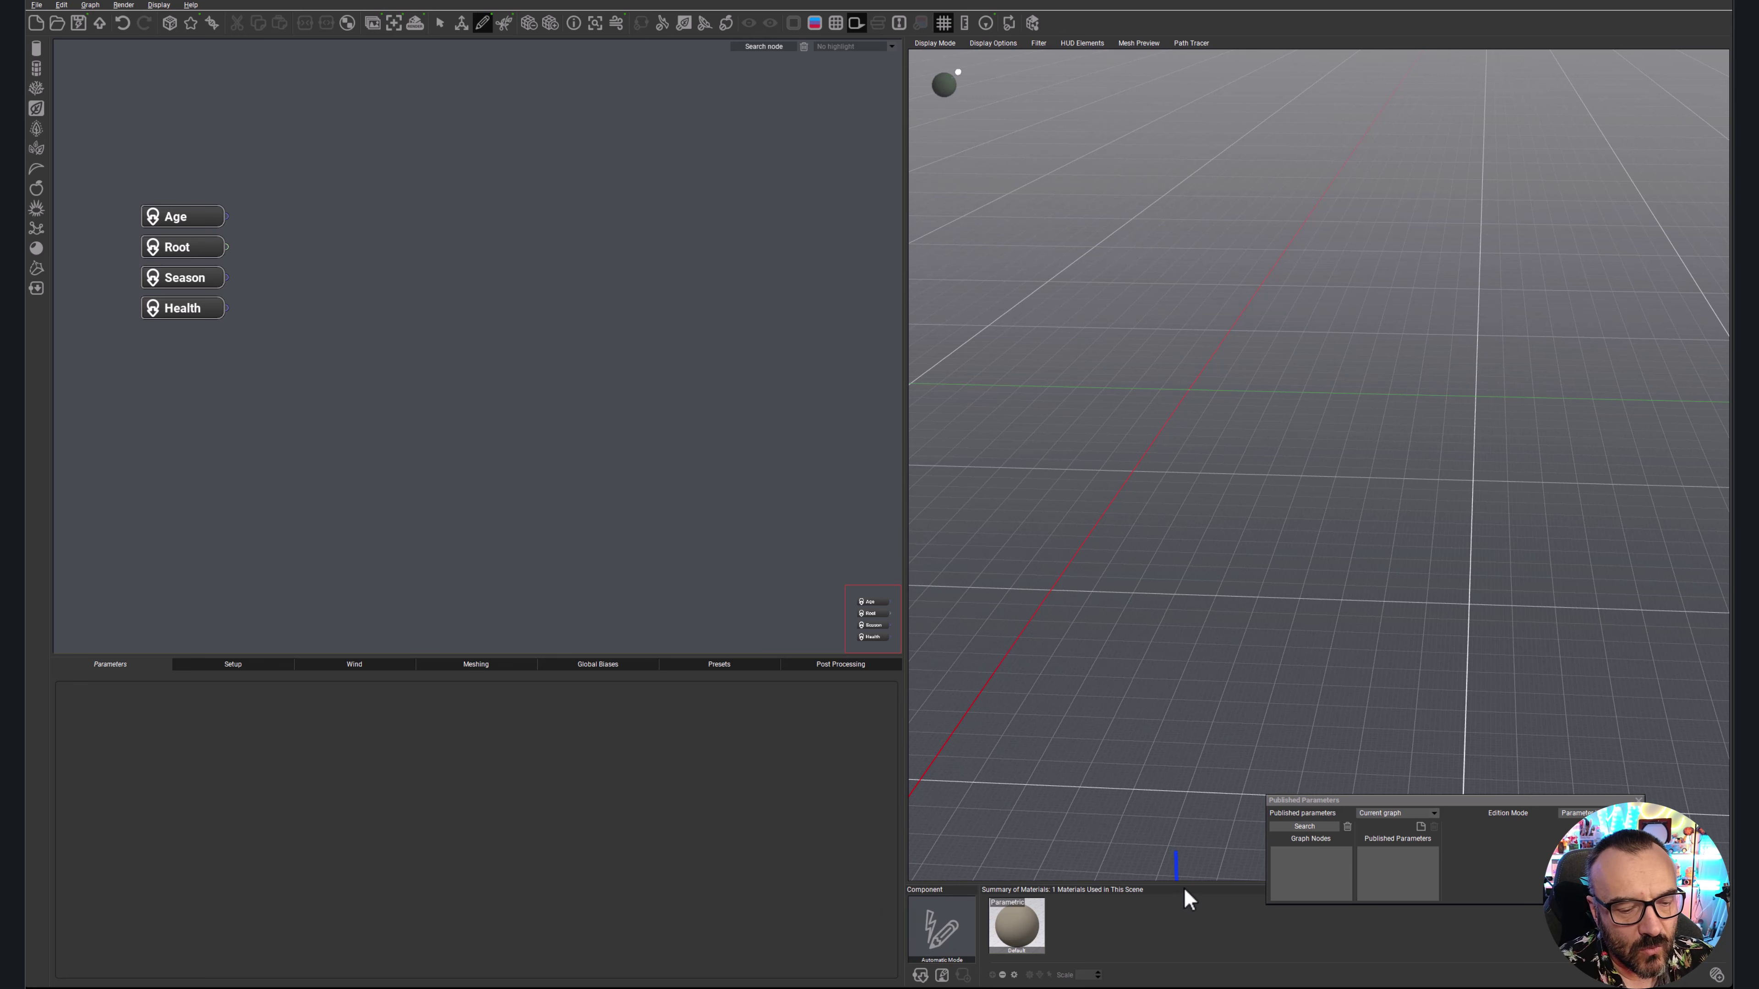
# - Enlarge the component and materials area, and move the Published Parameters window up clear of it
pyautogui.moveTo(1187, 886); pyautogui.dragTo(1183, 824)
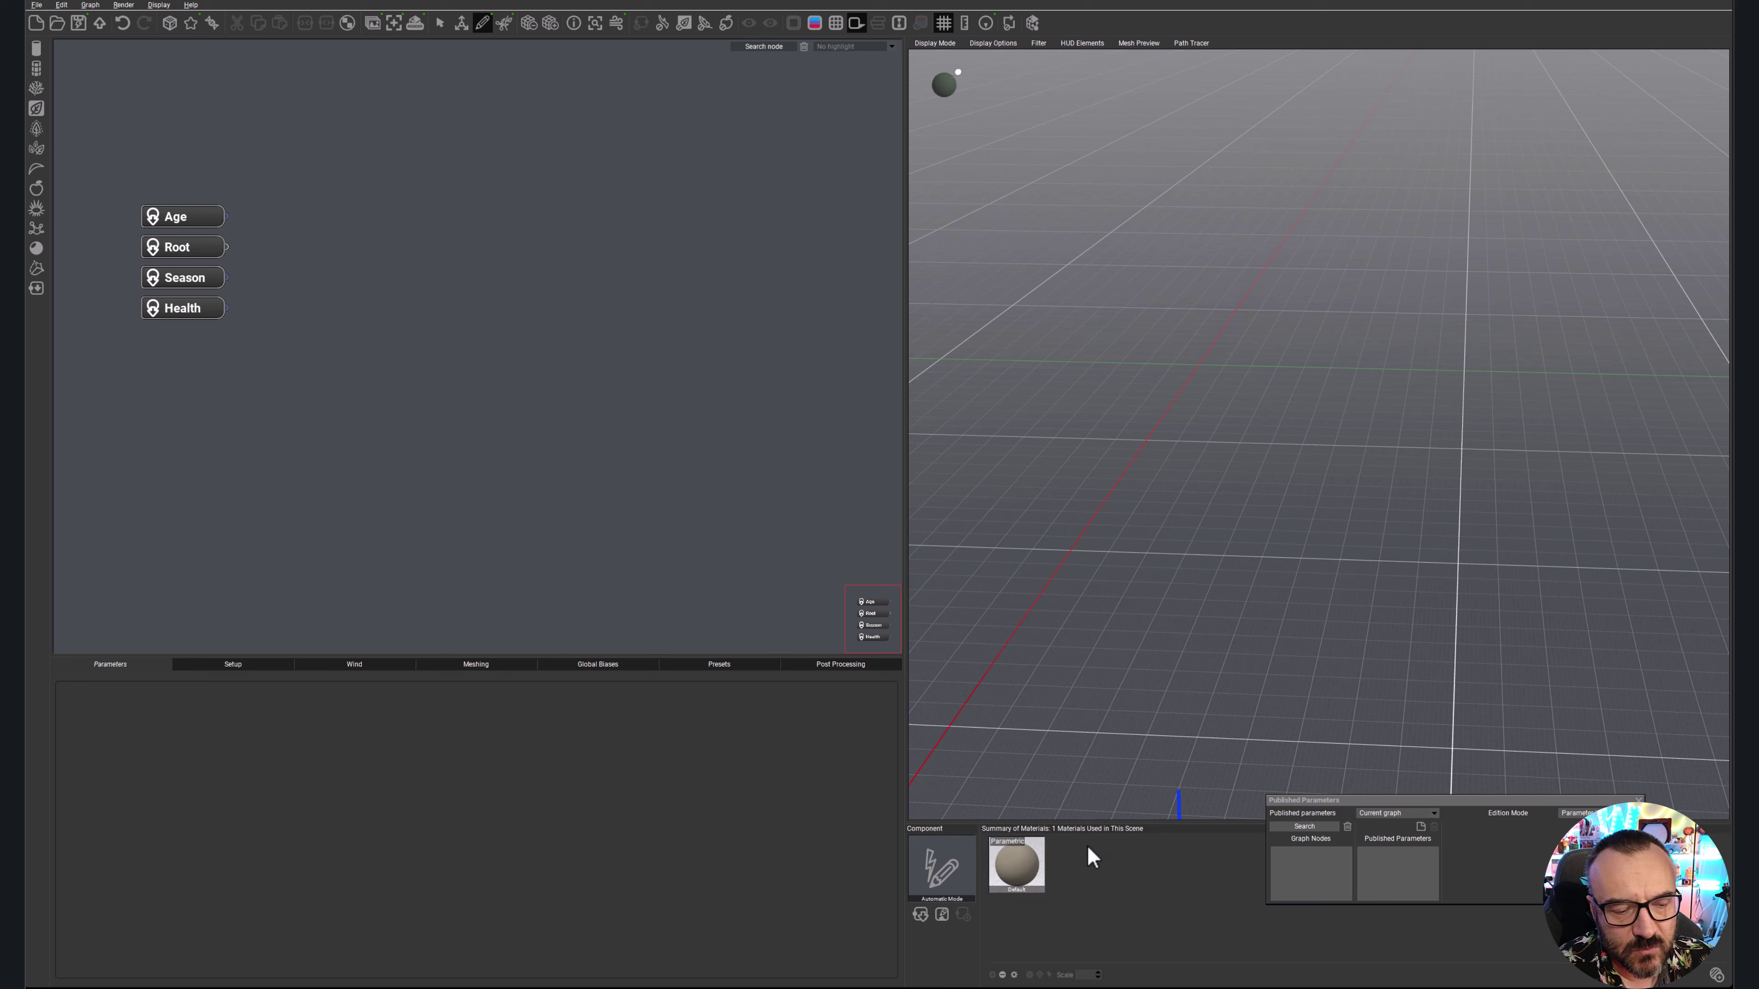
pyautogui.moveTo(1586, 800); pyautogui.dragTo(1670, 704)
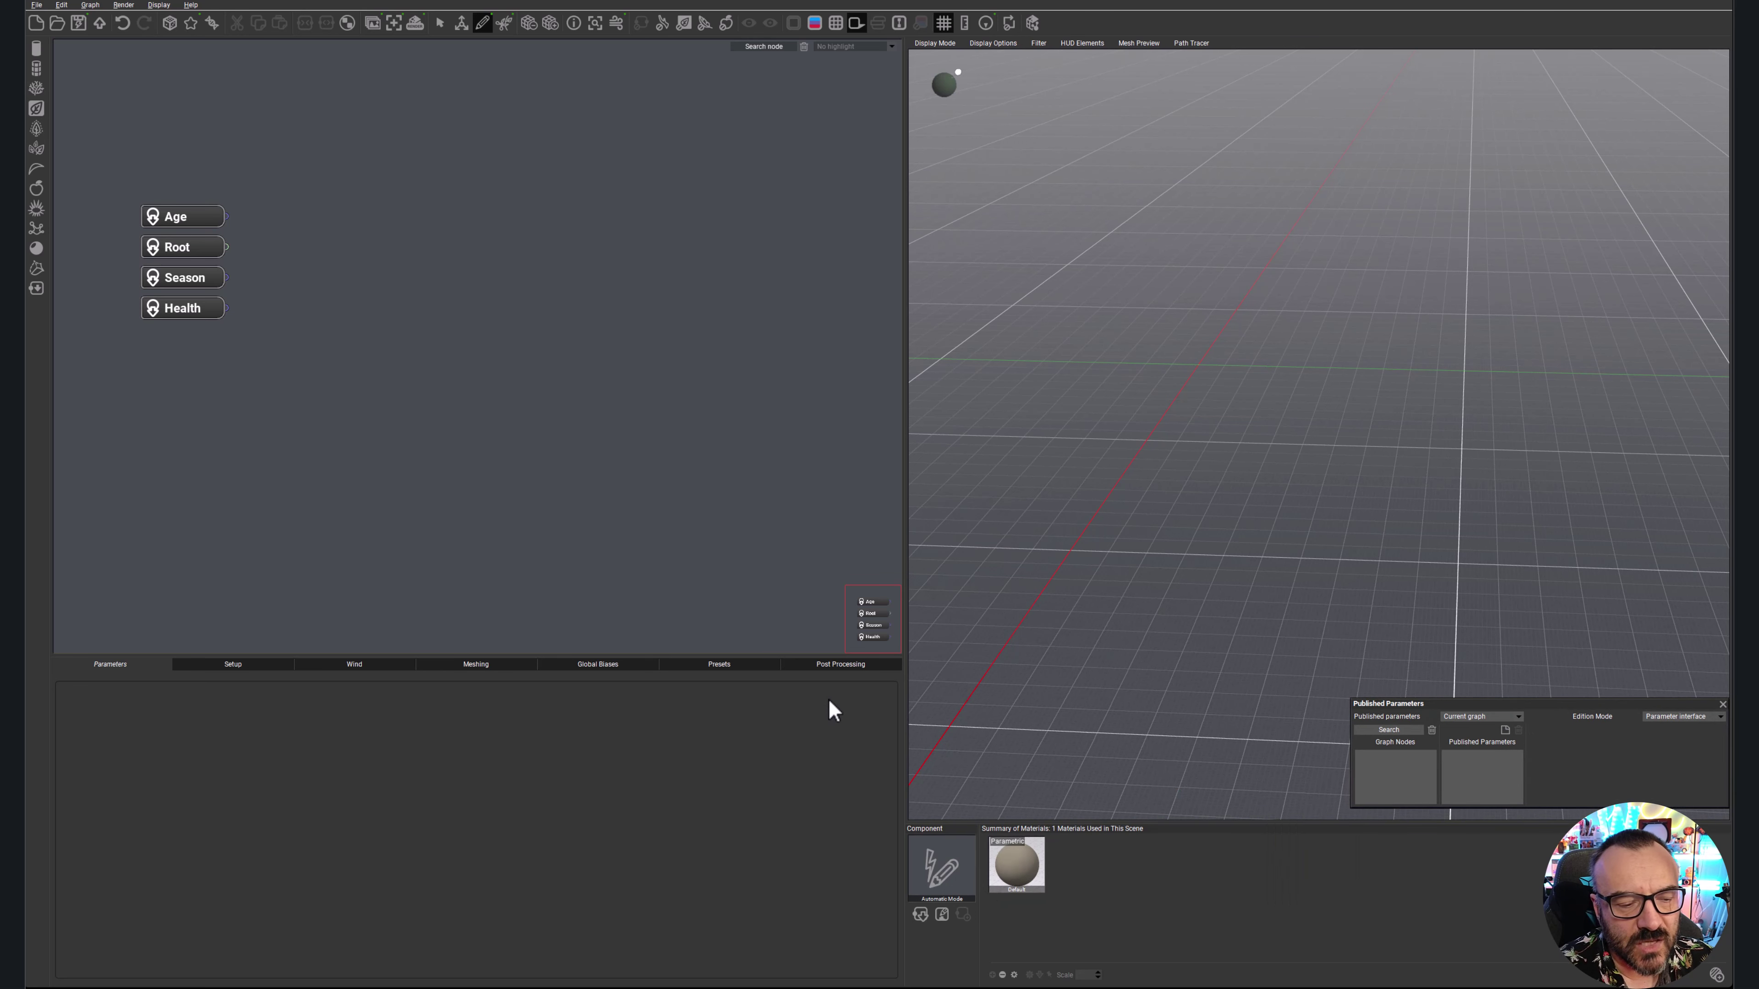
# - Review the General settings in the program options and close them without changes
pyautogui.click(37, 5)
pyautogui.click(49, 157)
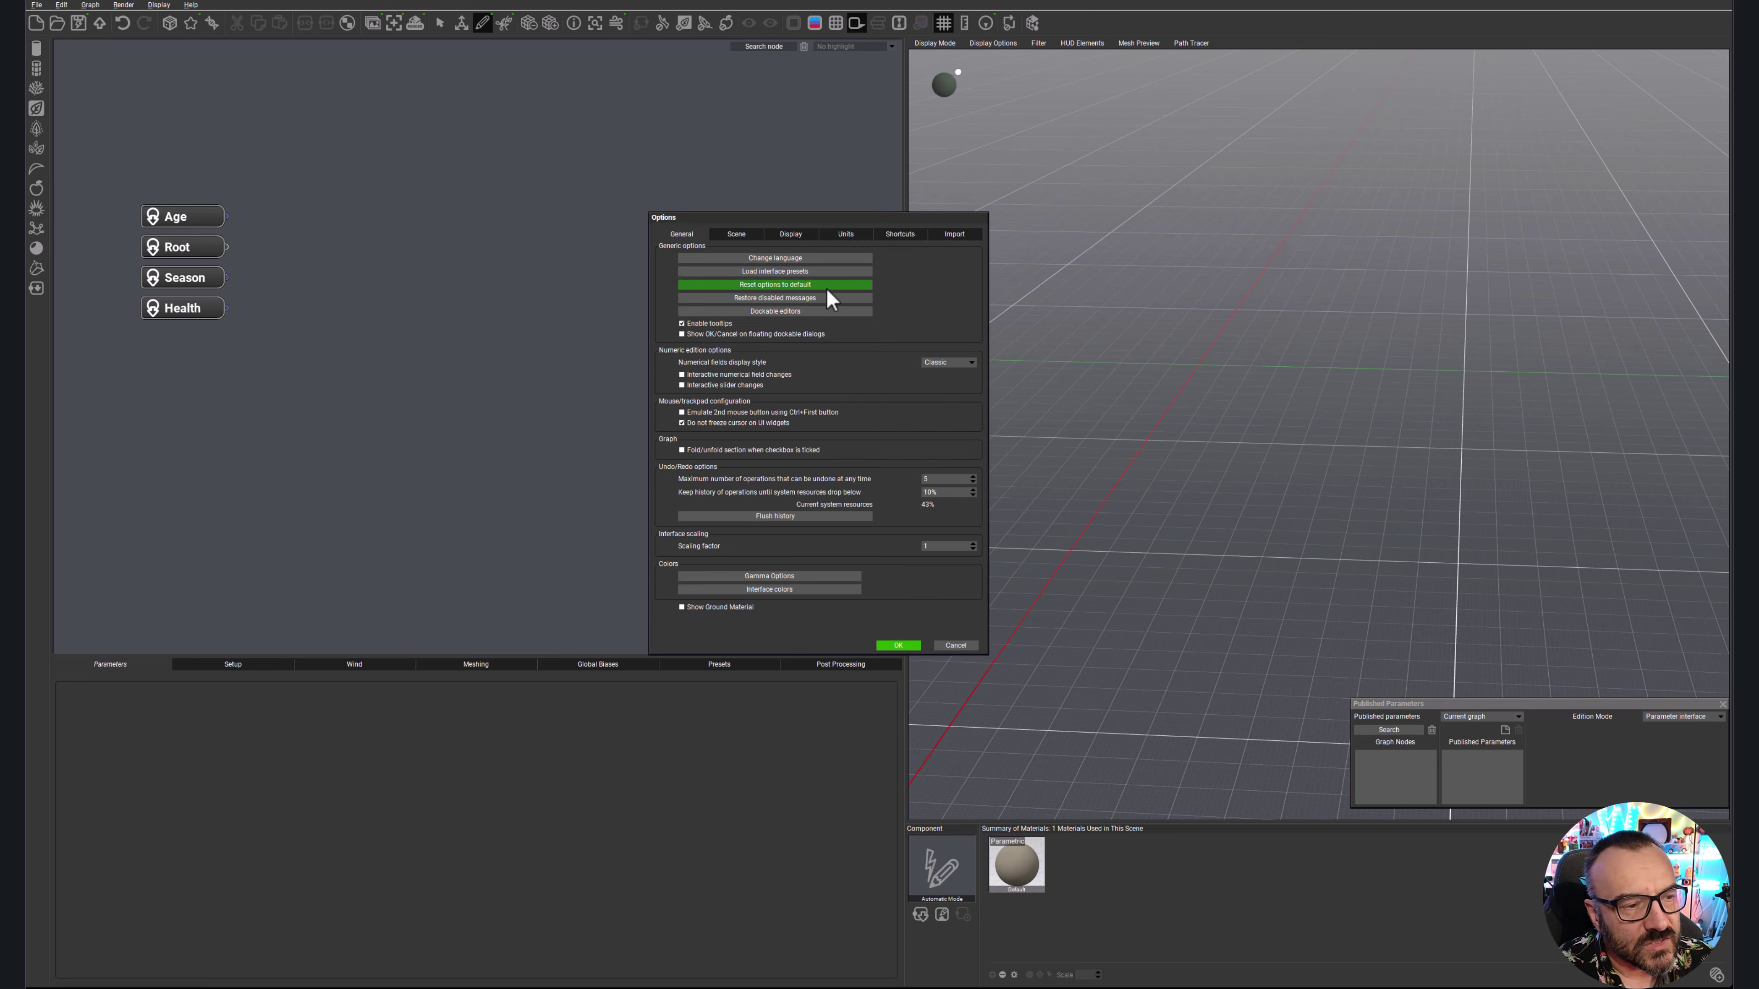
pyautogui.click(955, 646)
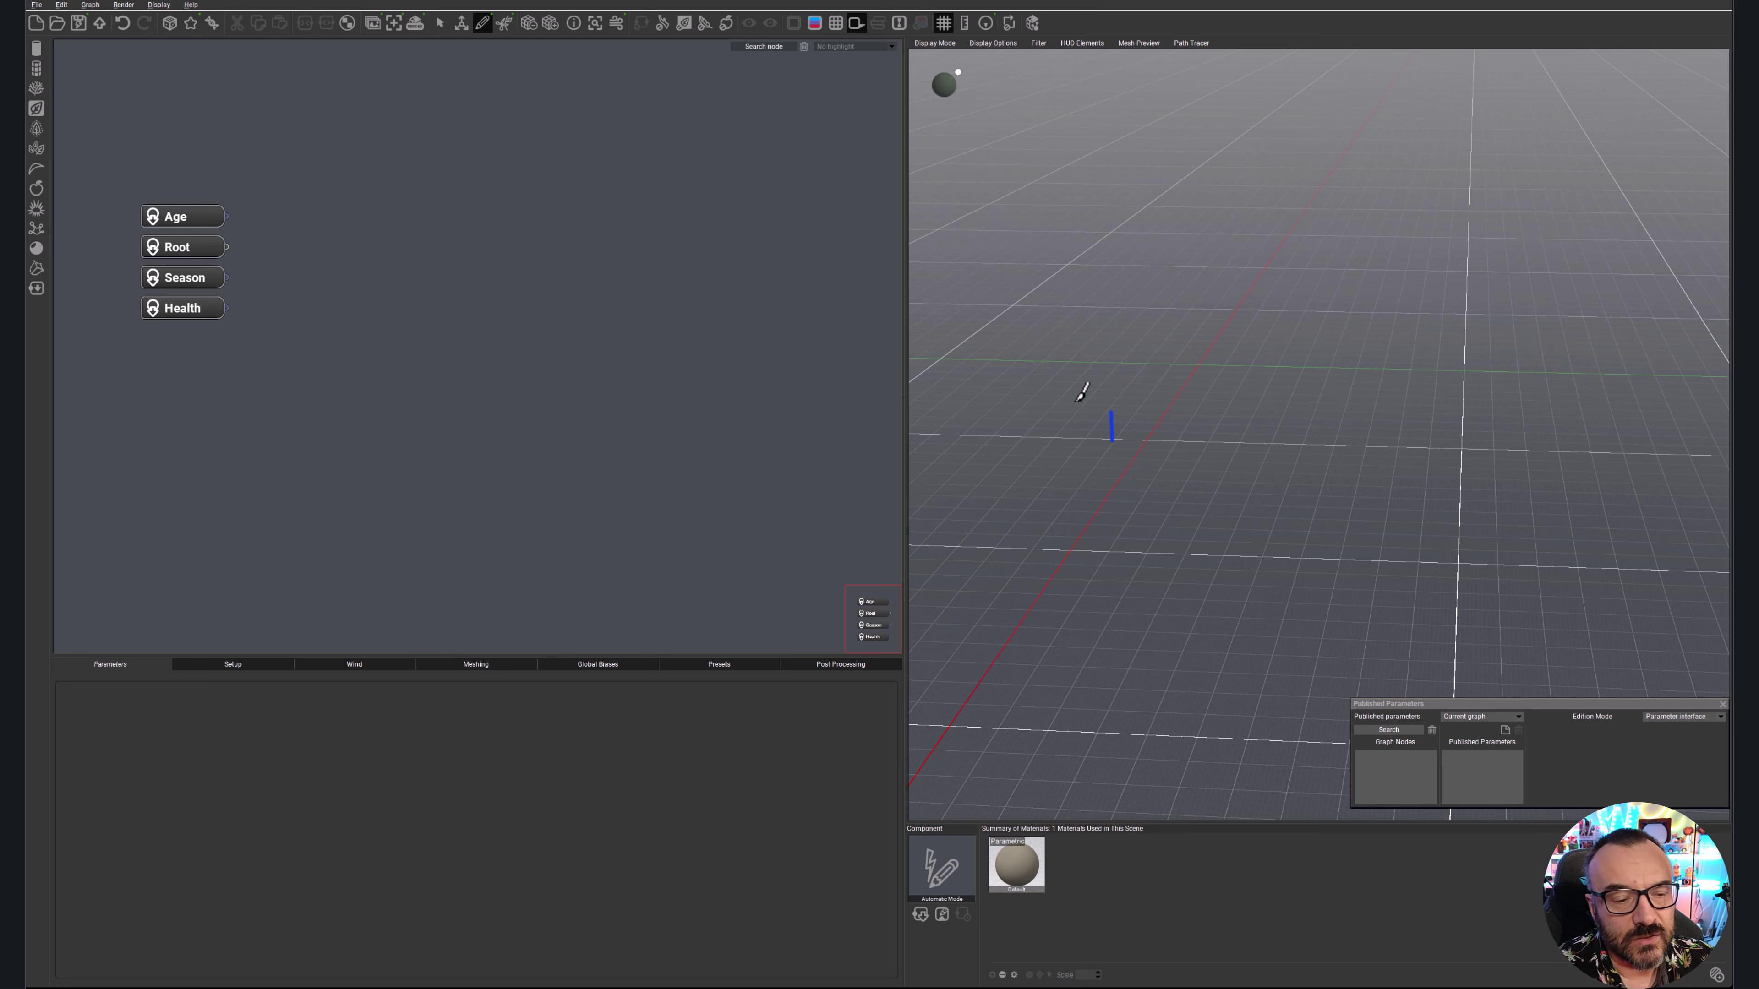
# - Choose the Trunk component from the Trunks collection and draw an S-curved trunk rising from the ground in the viewport
pyautogui.click(950, 914)
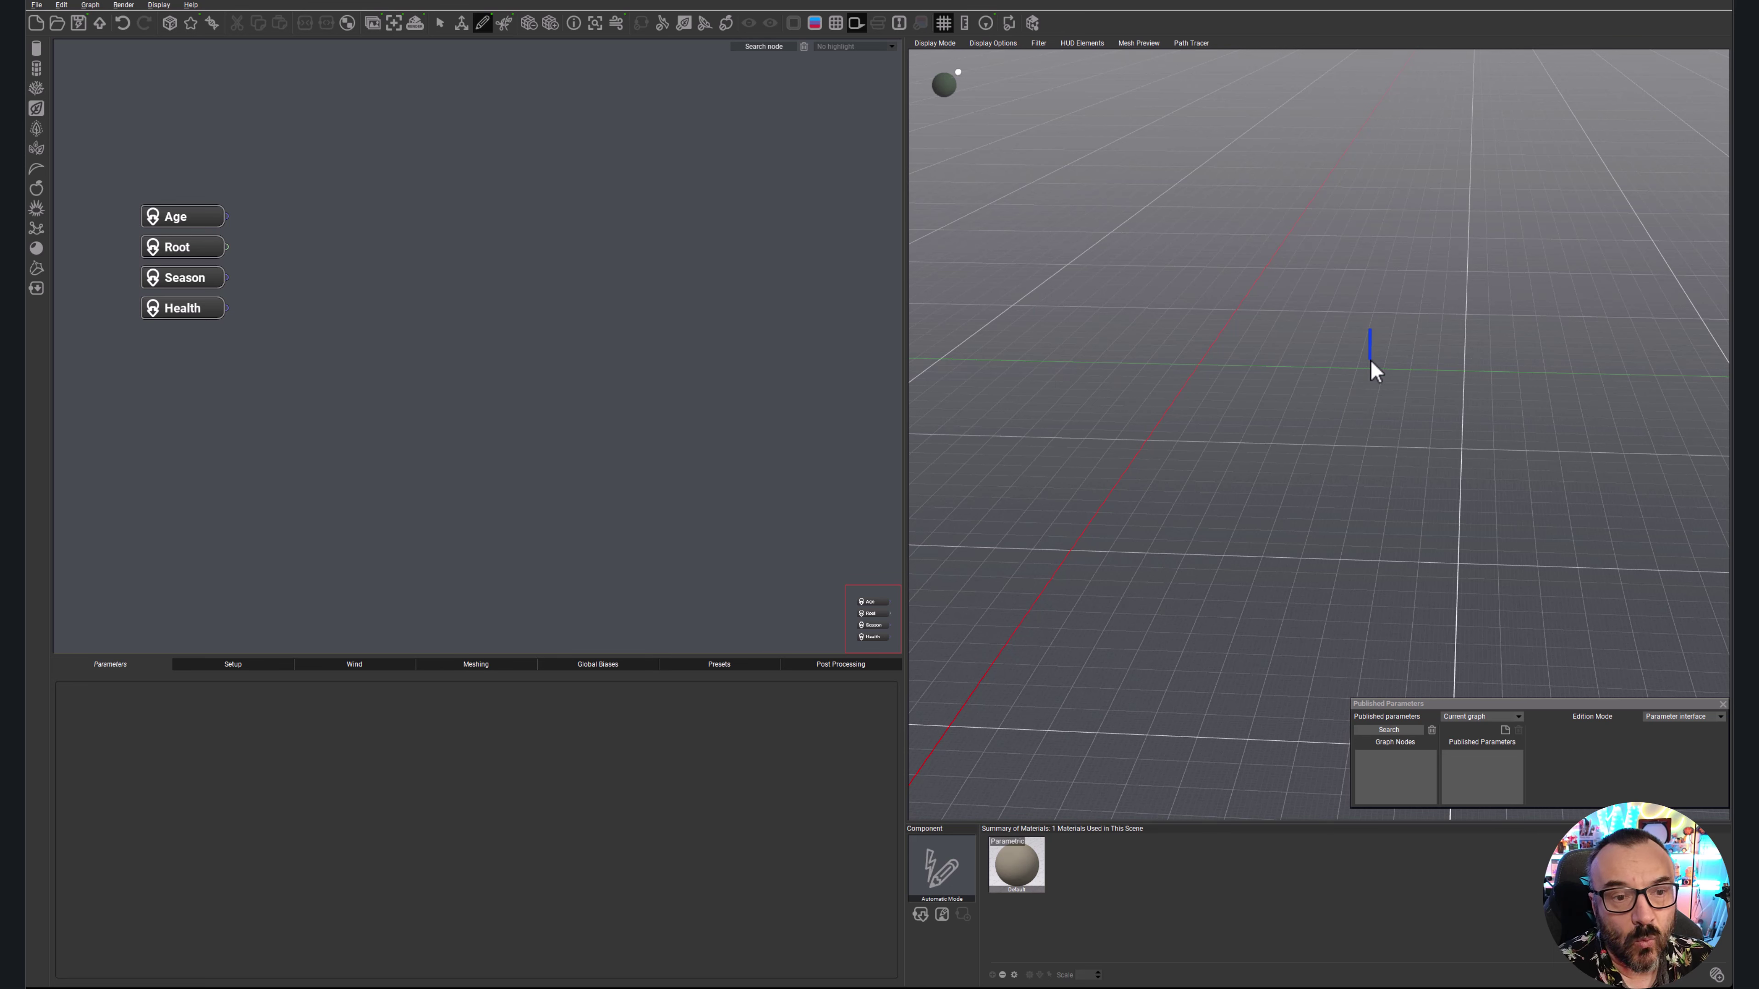
pyautogui.click(923, 916)
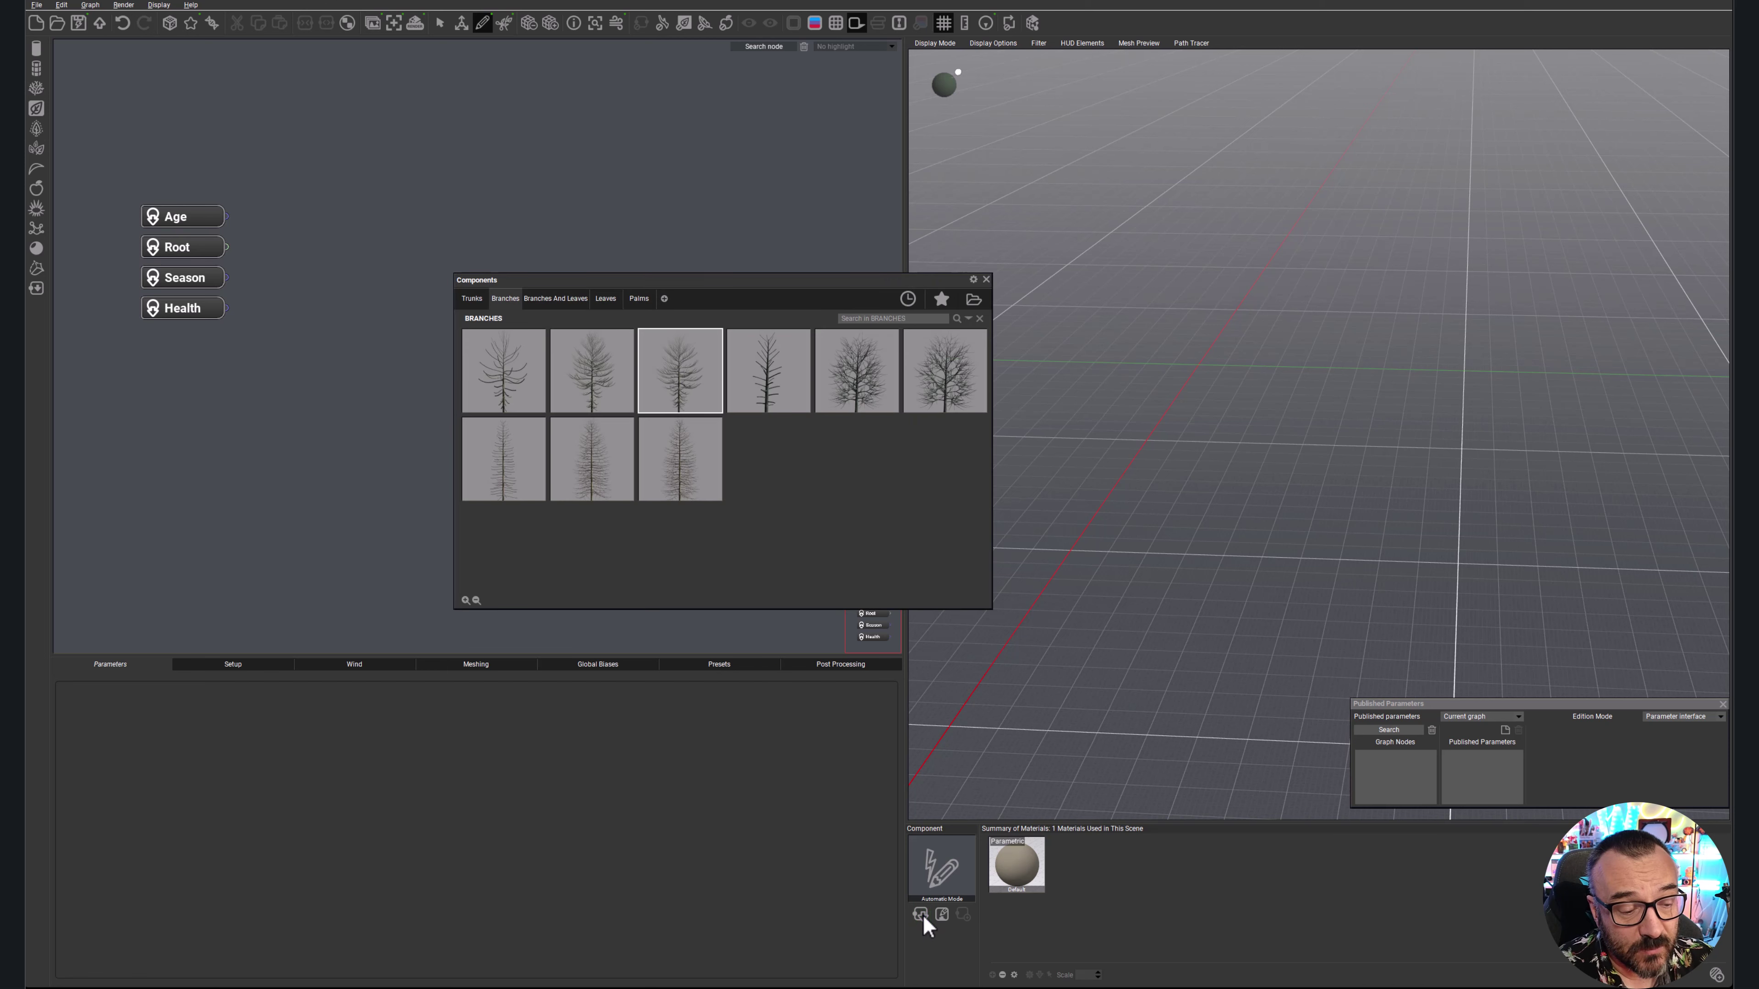
pyautogui.click(479, 300)
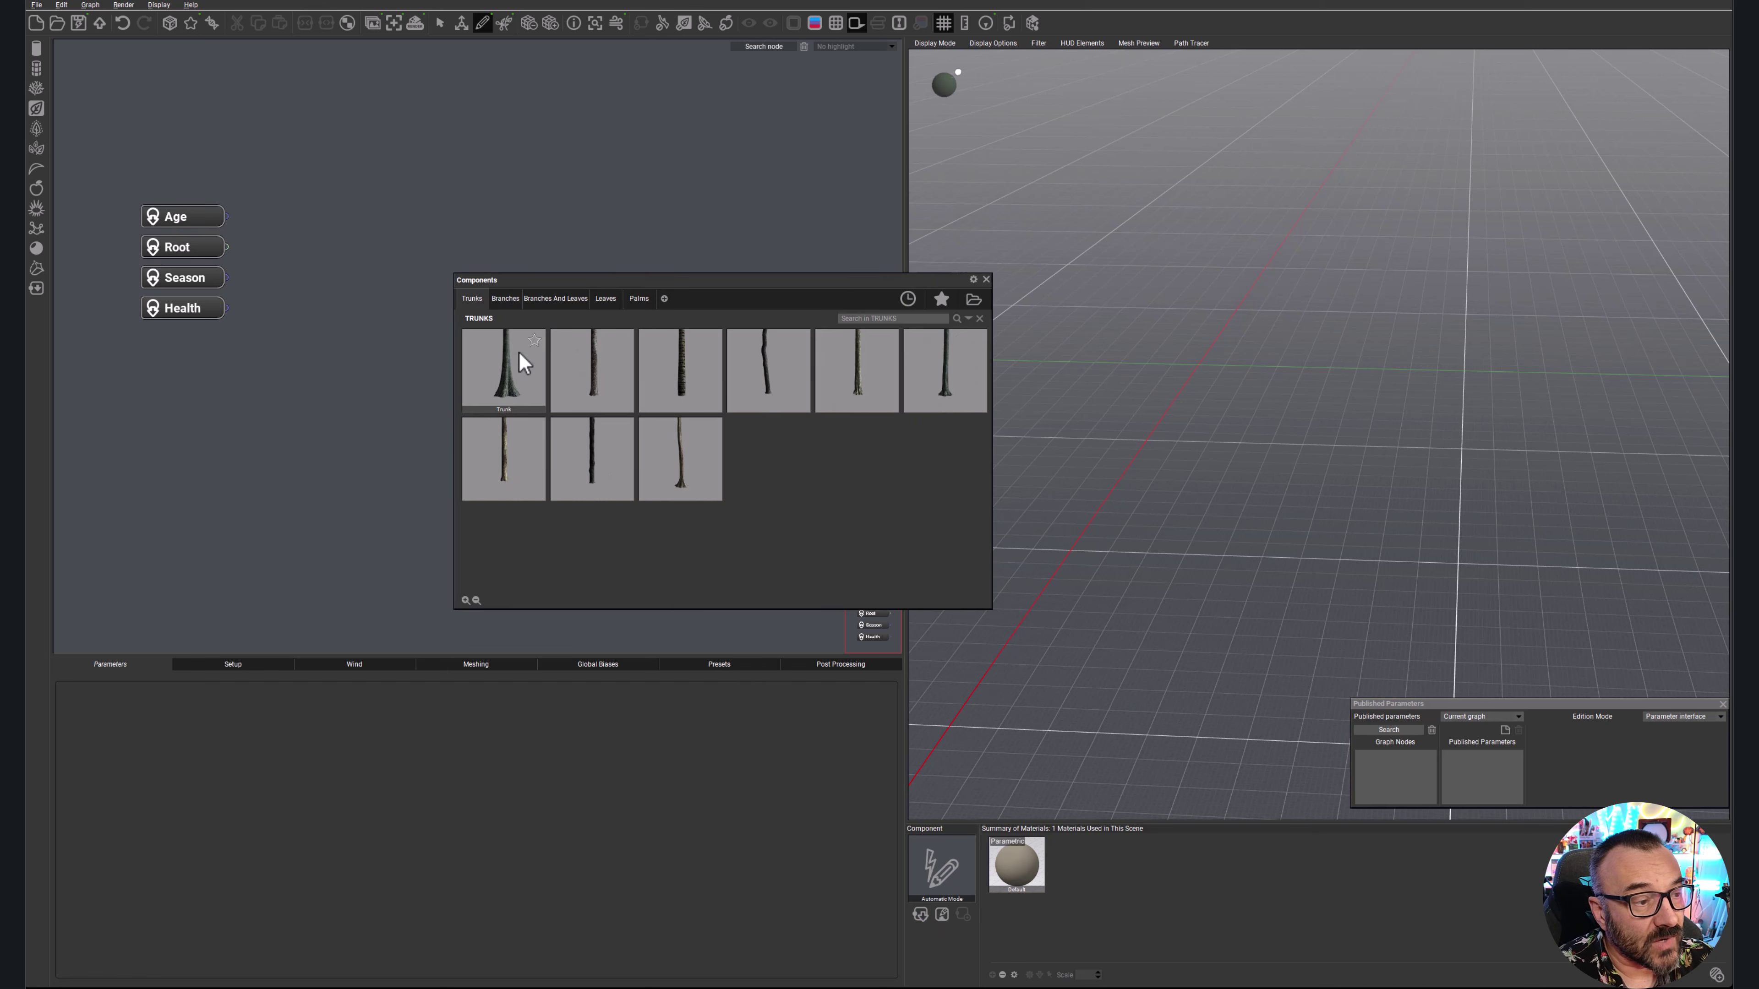
pyautogui.moveTo(476, 386); pyautogui.dragTo(493, 381)
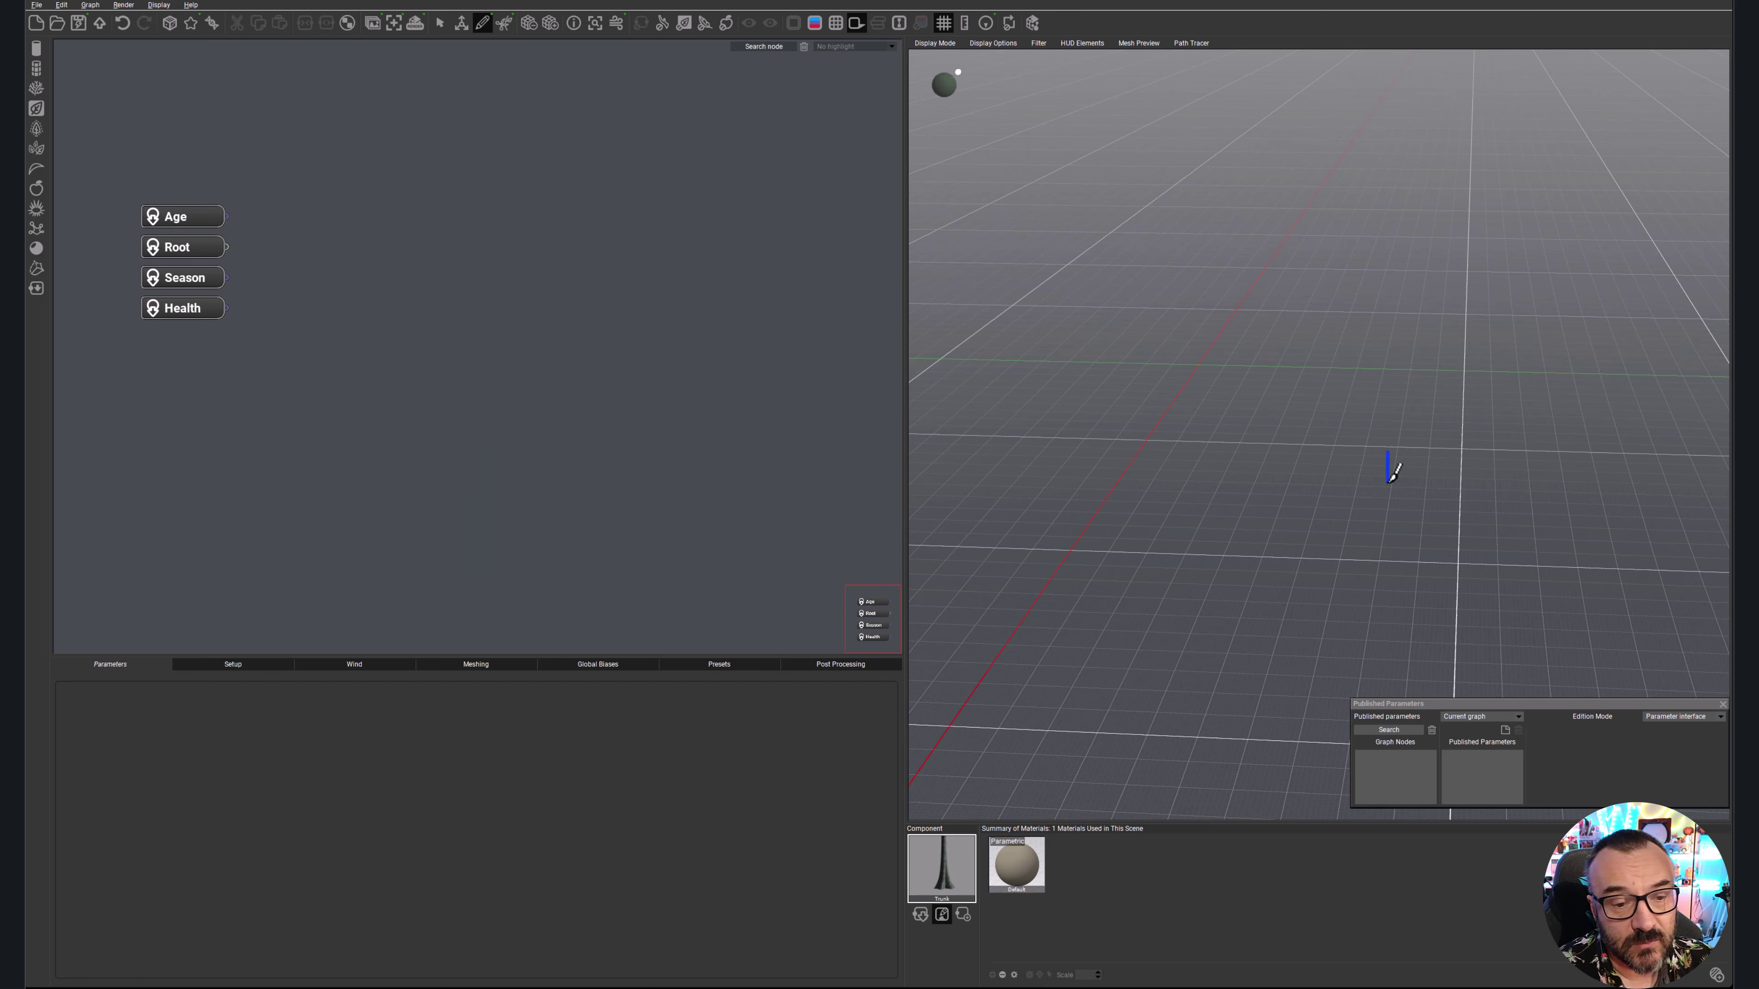
pyautogui.moveTo(1314, 476)
pyautogui.mouseDown()
pyautogui.moveTo(1384, 437)
pyautogui.moveTo(1380, 346)
pyautogui.moveTo(1310, 276)
pyautogui.moveTo(1300, 173)
pyautogui.moveTo(1421, 122)
pyautogui.mouseUp()
# - Try drawing a branch from the middle of the trunk with the Trunk component, and undo it
pyautogui.moveTo(1307, 255)
pyautogui.mouseDown()
pyautogui.moveTo(1498, 215)
pyautogui.moveTo(1493, 168)
pyautogui.mouseUp()
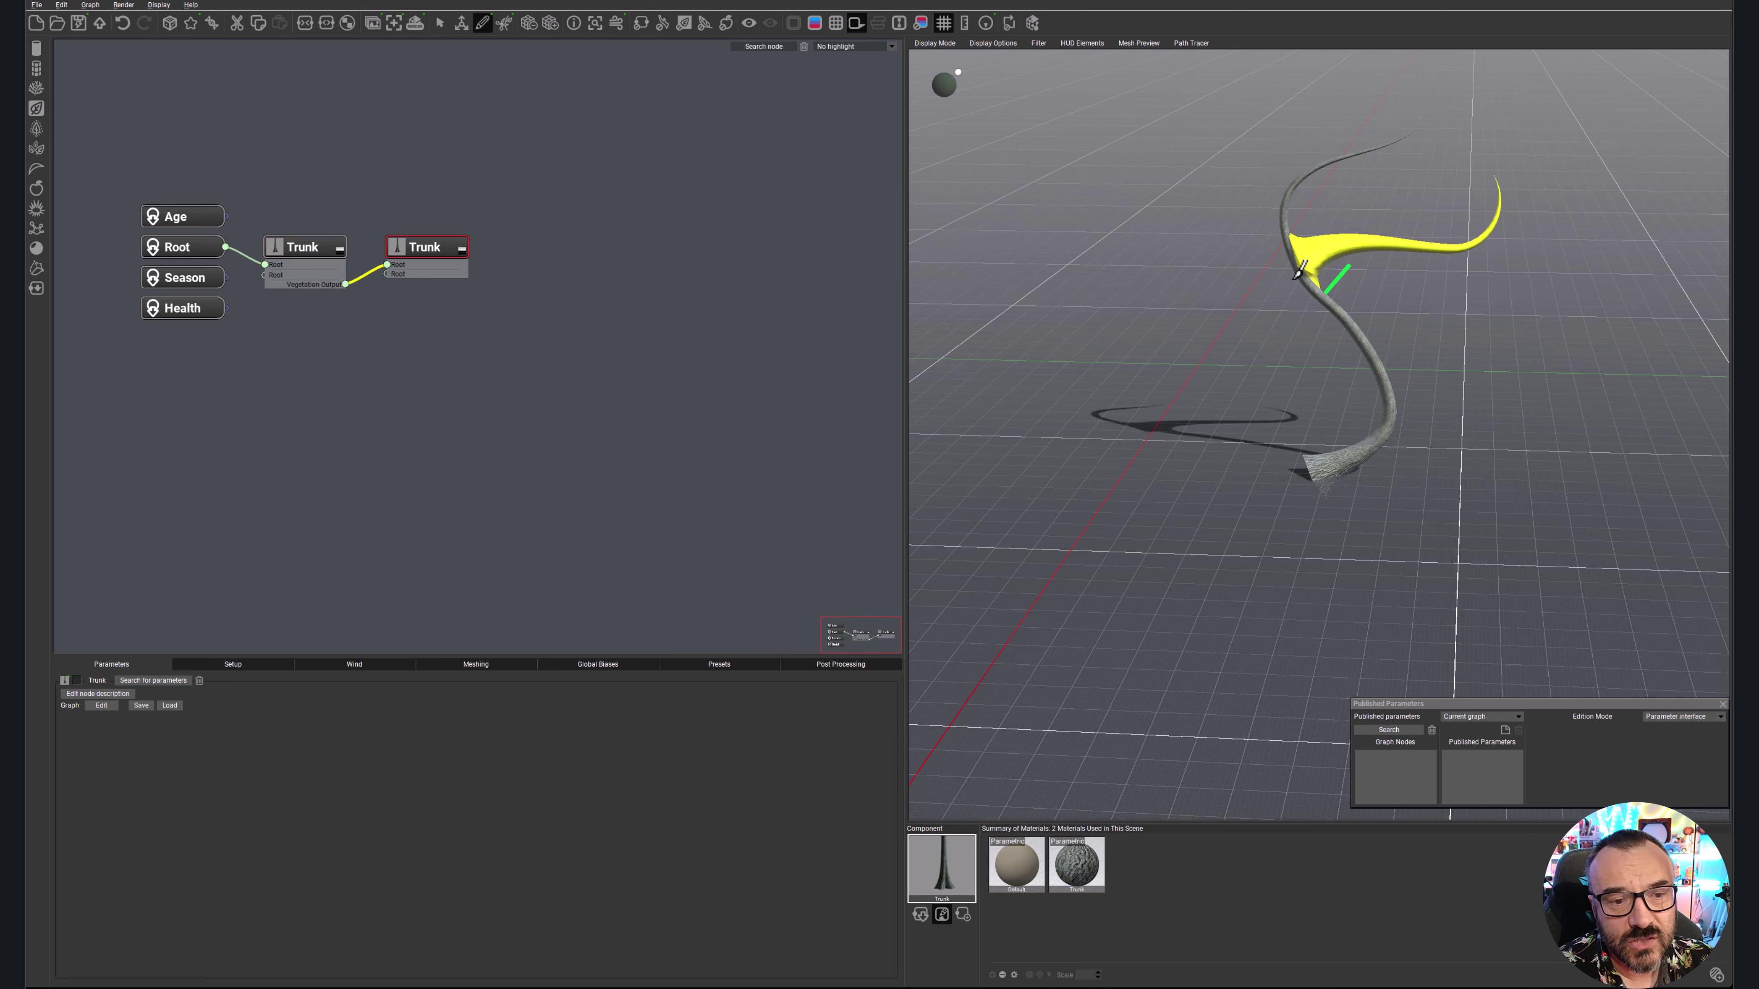
pyautogui.hotkey('ctrl', 'z')
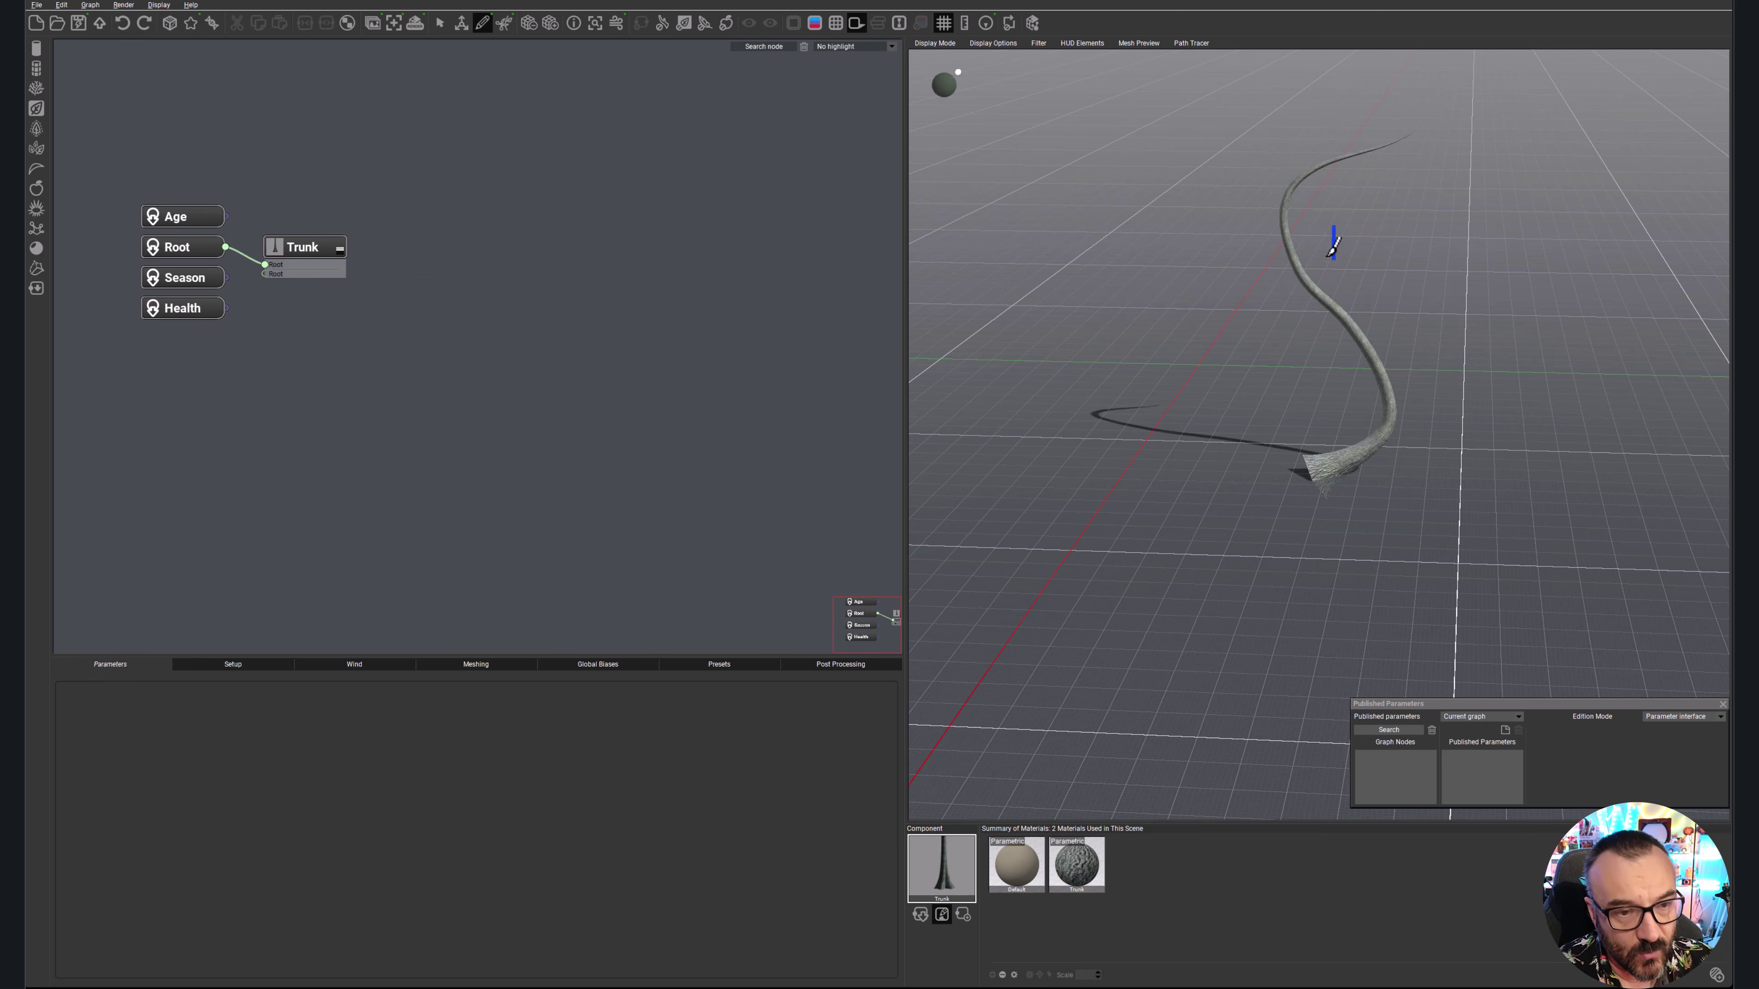
# - Choose the Platanus Lvl 2 component from the Branches collection and draw three branches along the upper half of the trunk
pyautogui.click(920, 916)
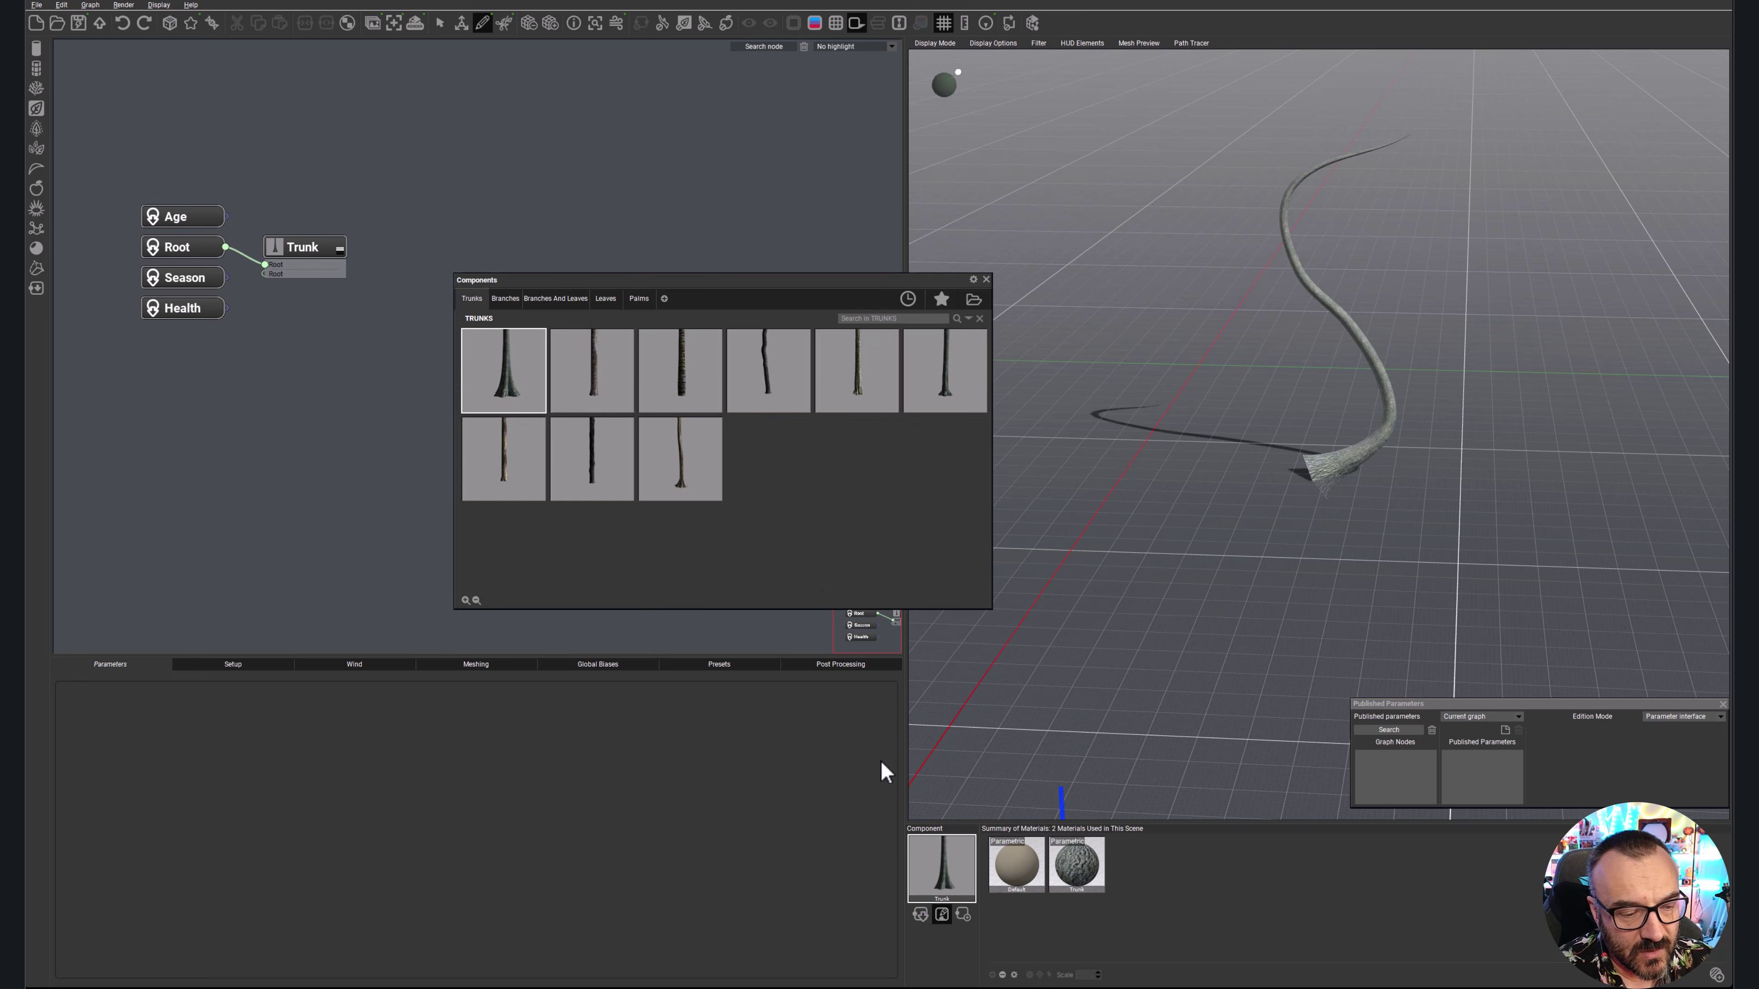
pyautogui.click(514, 300)
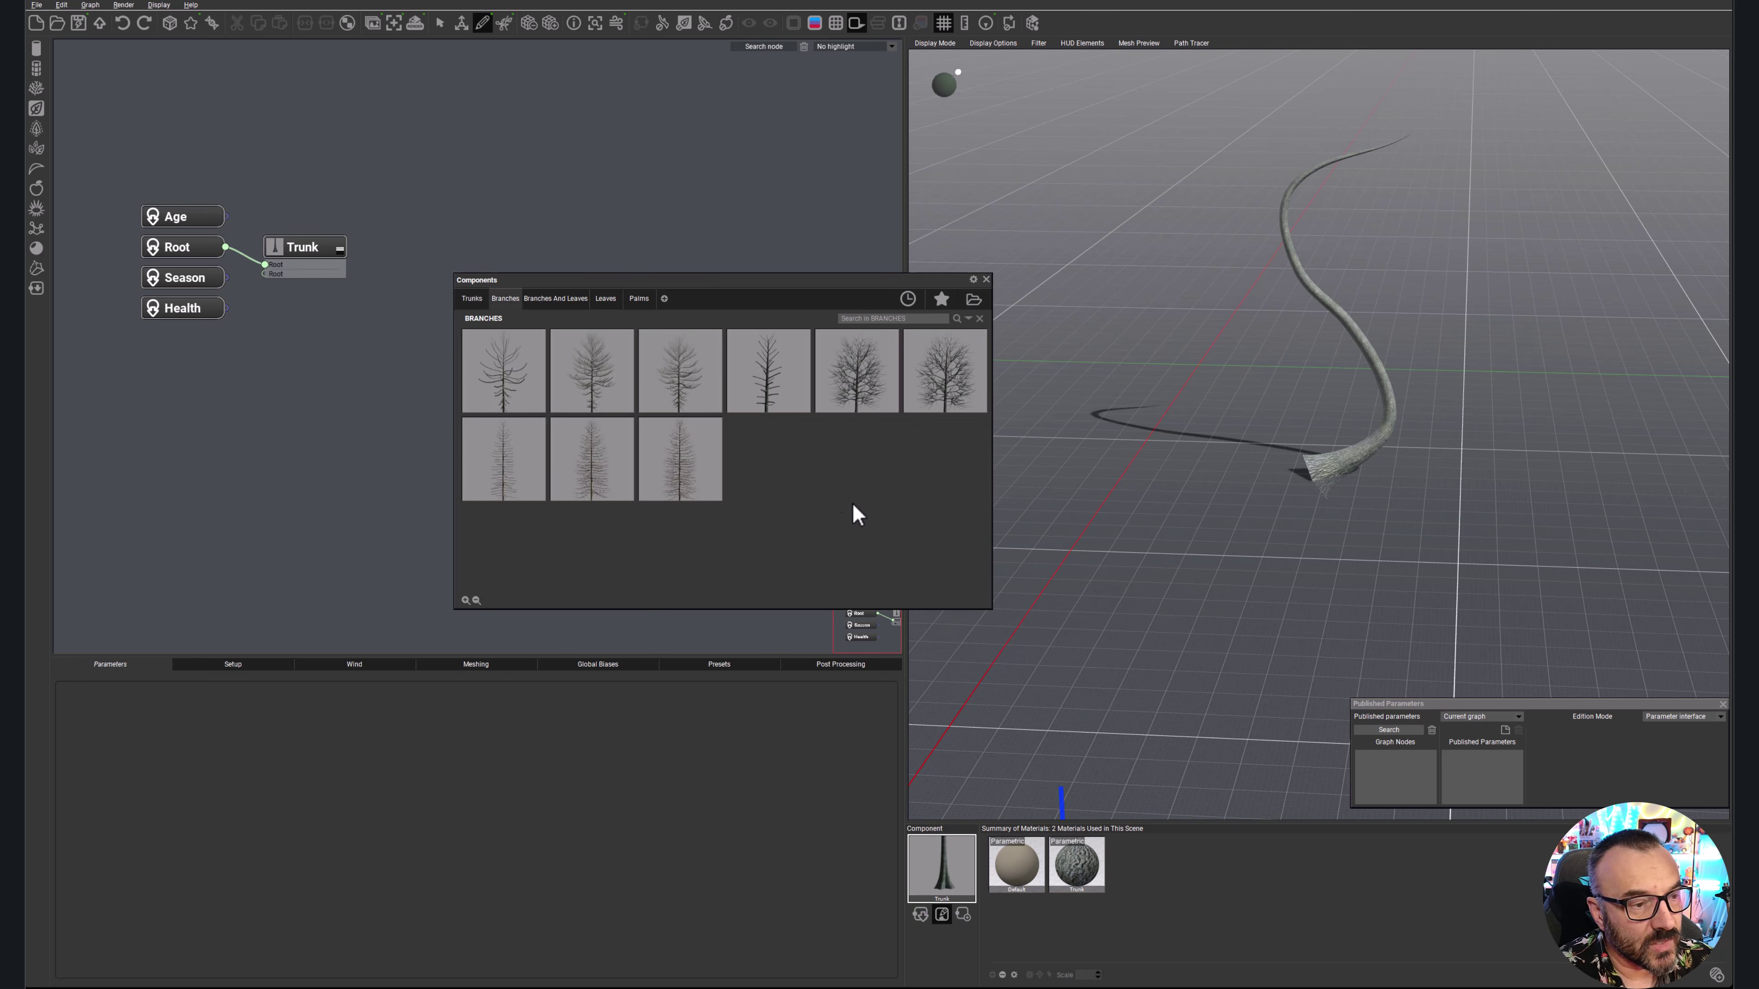
pyautogui.click(594, 382)
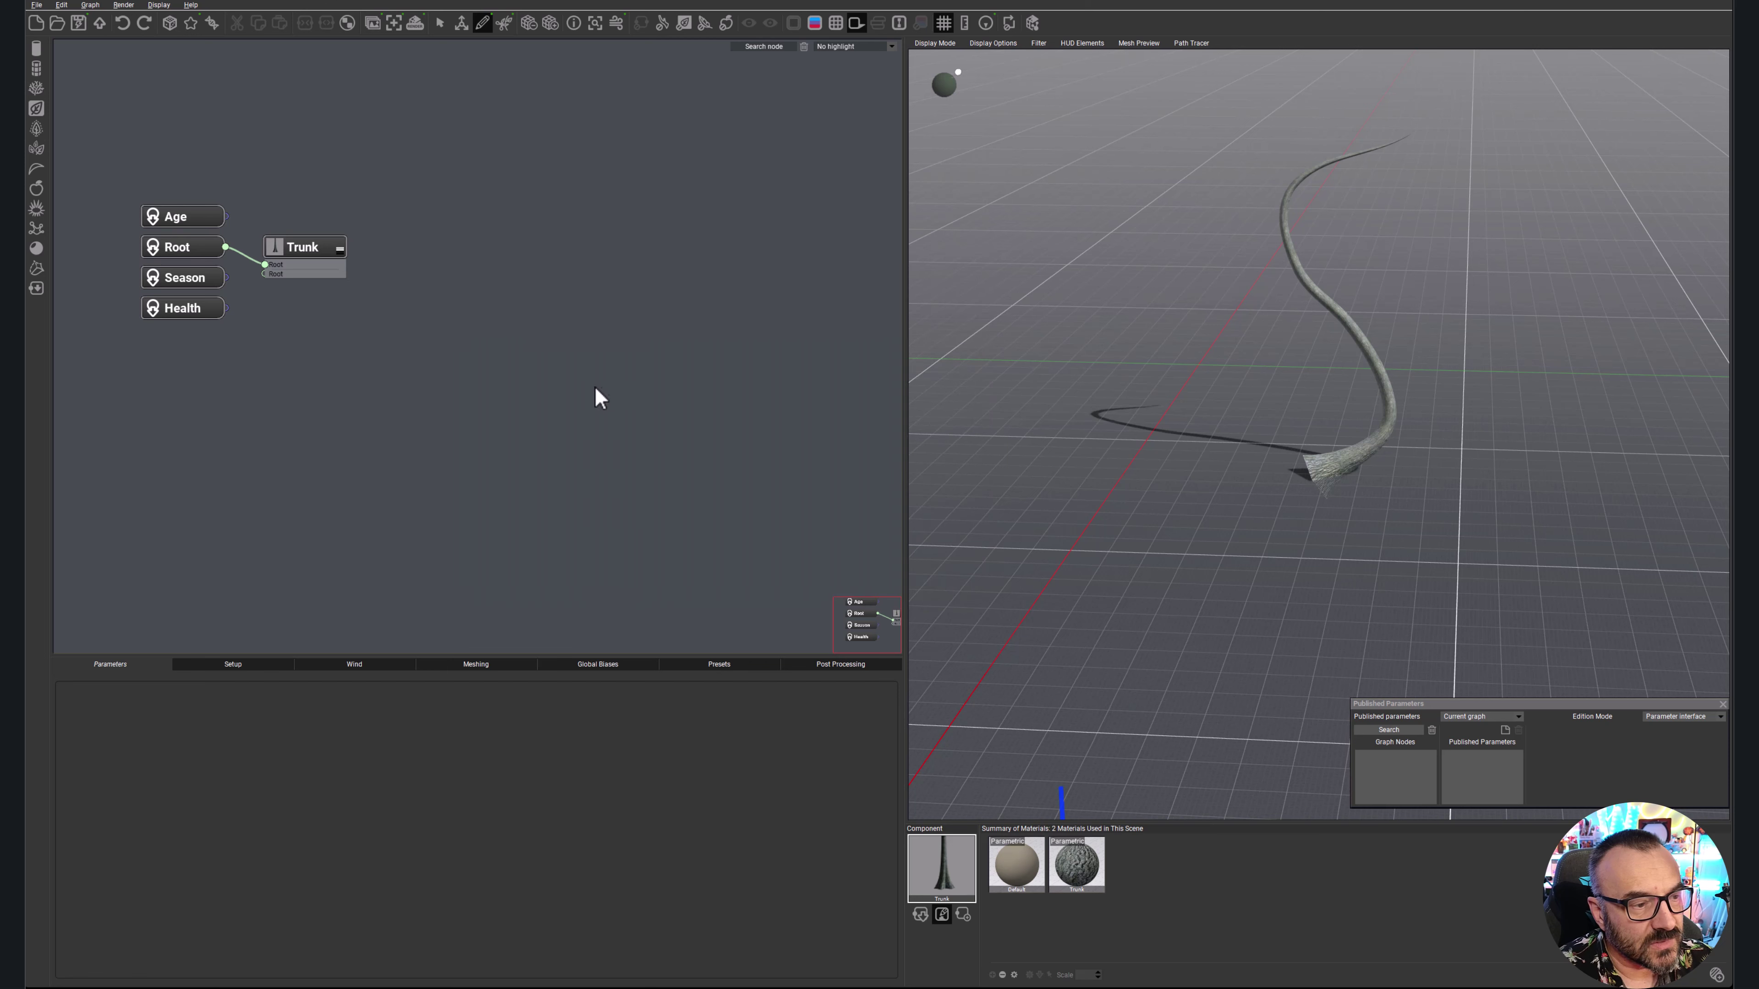
pyautogui.moveTo(1299, 274)
pyautogui.mouseDown()
pyautogui.moveTo(1211, 236)
pyautogui.moveTo(1174, 142)
pyautogui.moveTo(1182, 116)
pyautogui.mouseUp()
pyautogui.moveTo(1290, 223)
pyautogui.mouseDown()
pyautogui.moveTo(1347, 224)
pyautogui.moveTo(1465, 128)
pyautogui.mouseUp()
pyautogui.moveTo(1230, 307); pyautogui.dragTo(1276, 314, button='middle')
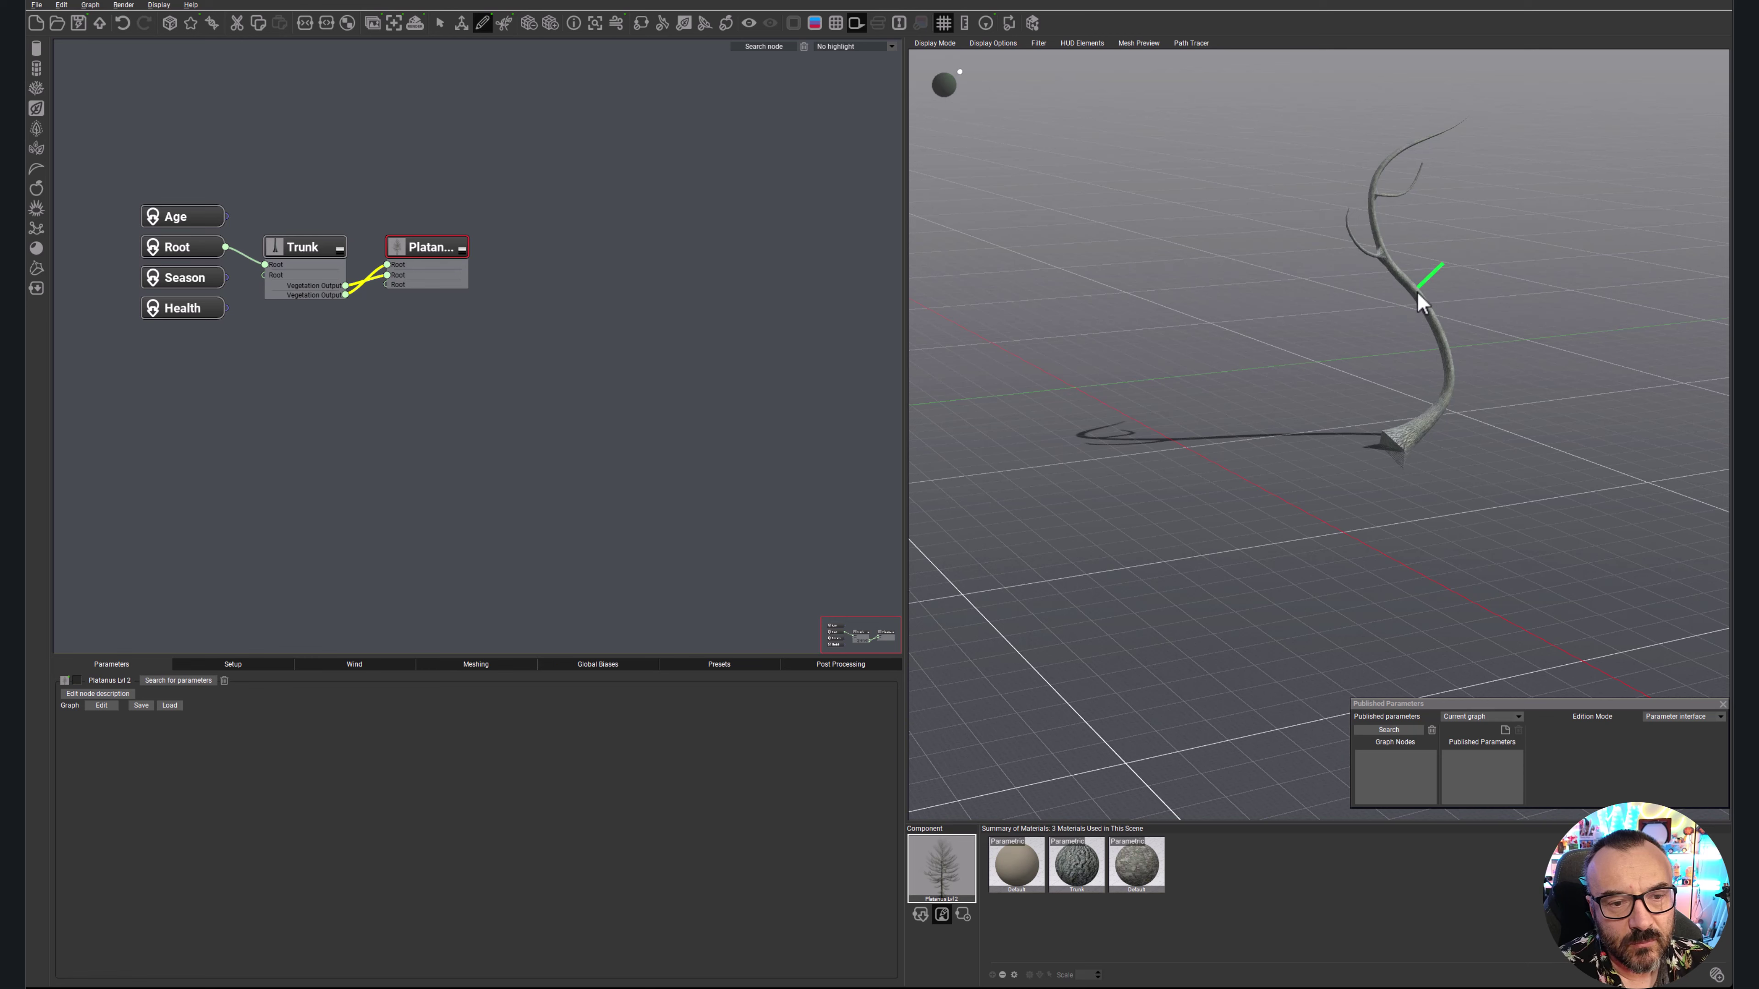
pyautogui.moveTo(1417, 292)
pyautogui.mouseDown()
pyautogui.moveTo(1511, 272)
pyautogui.moveTo(1512, 190)
pyautogui.mouseUp()
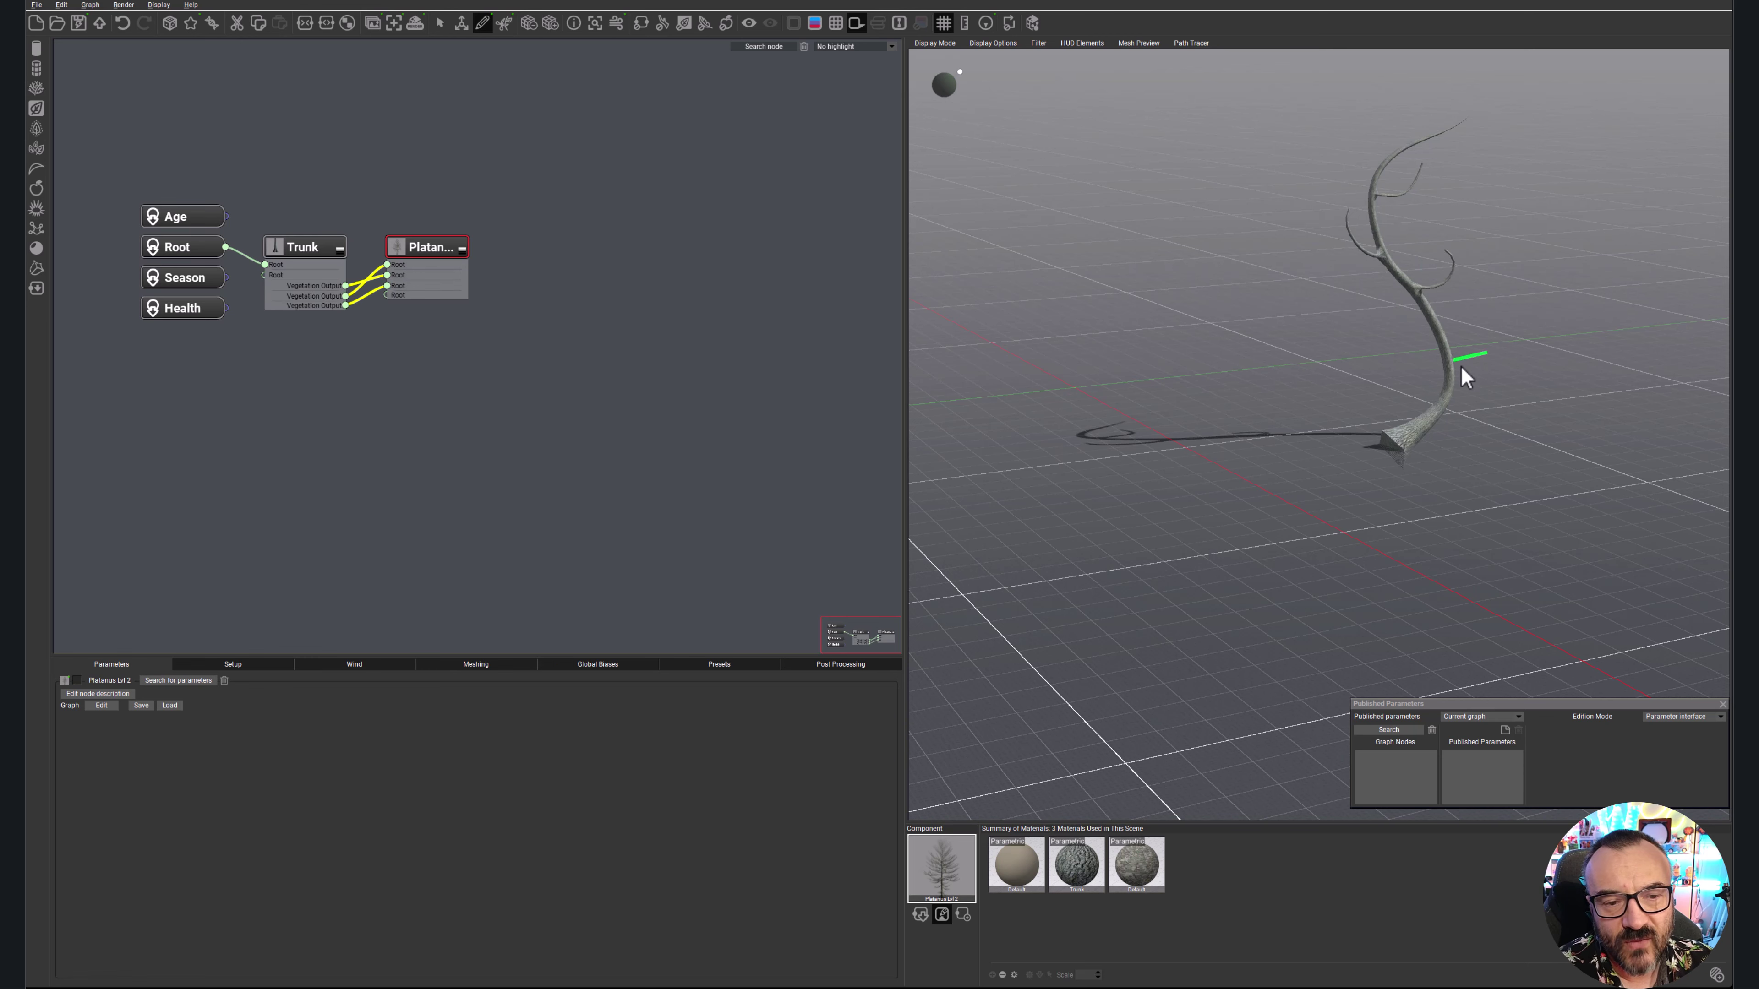
pyautogui.moveTo(1543, 400); pyautogui.dragTo(1547, 315, button='middle')
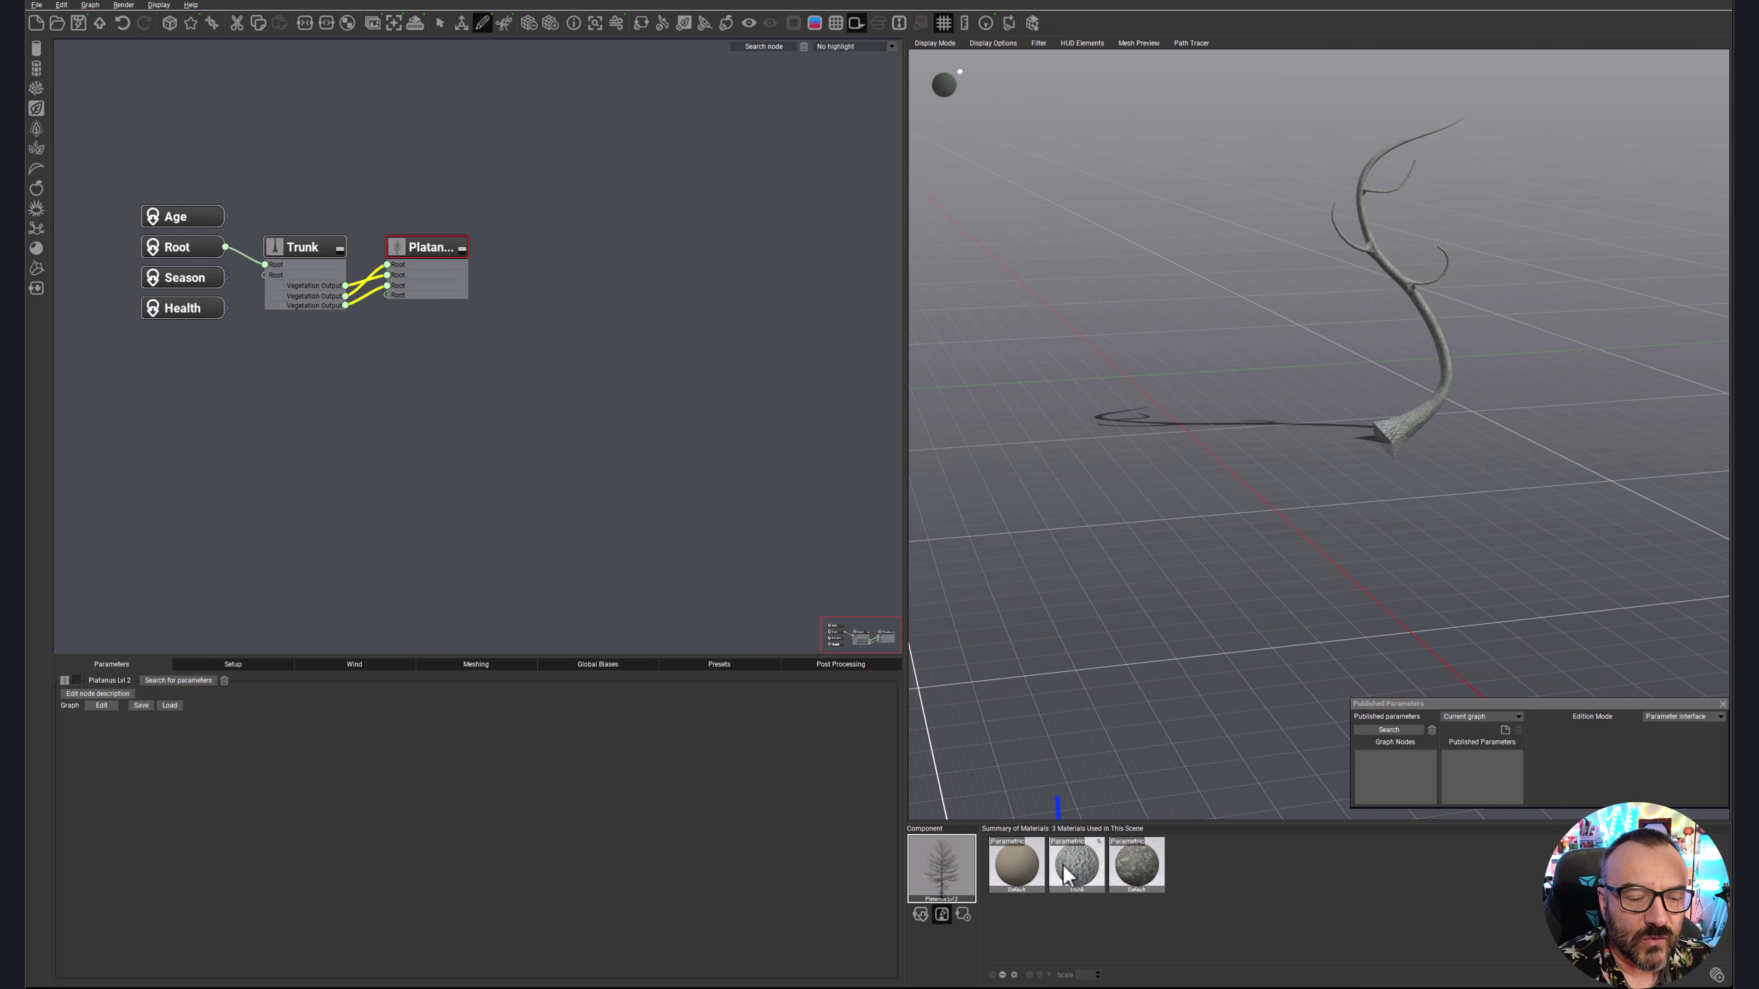
# - Inspect the Default_1 branch bark material in an enlarged Advanced Material Editor, and close it without changes
pyautogui.doubleClick(1142, 873)
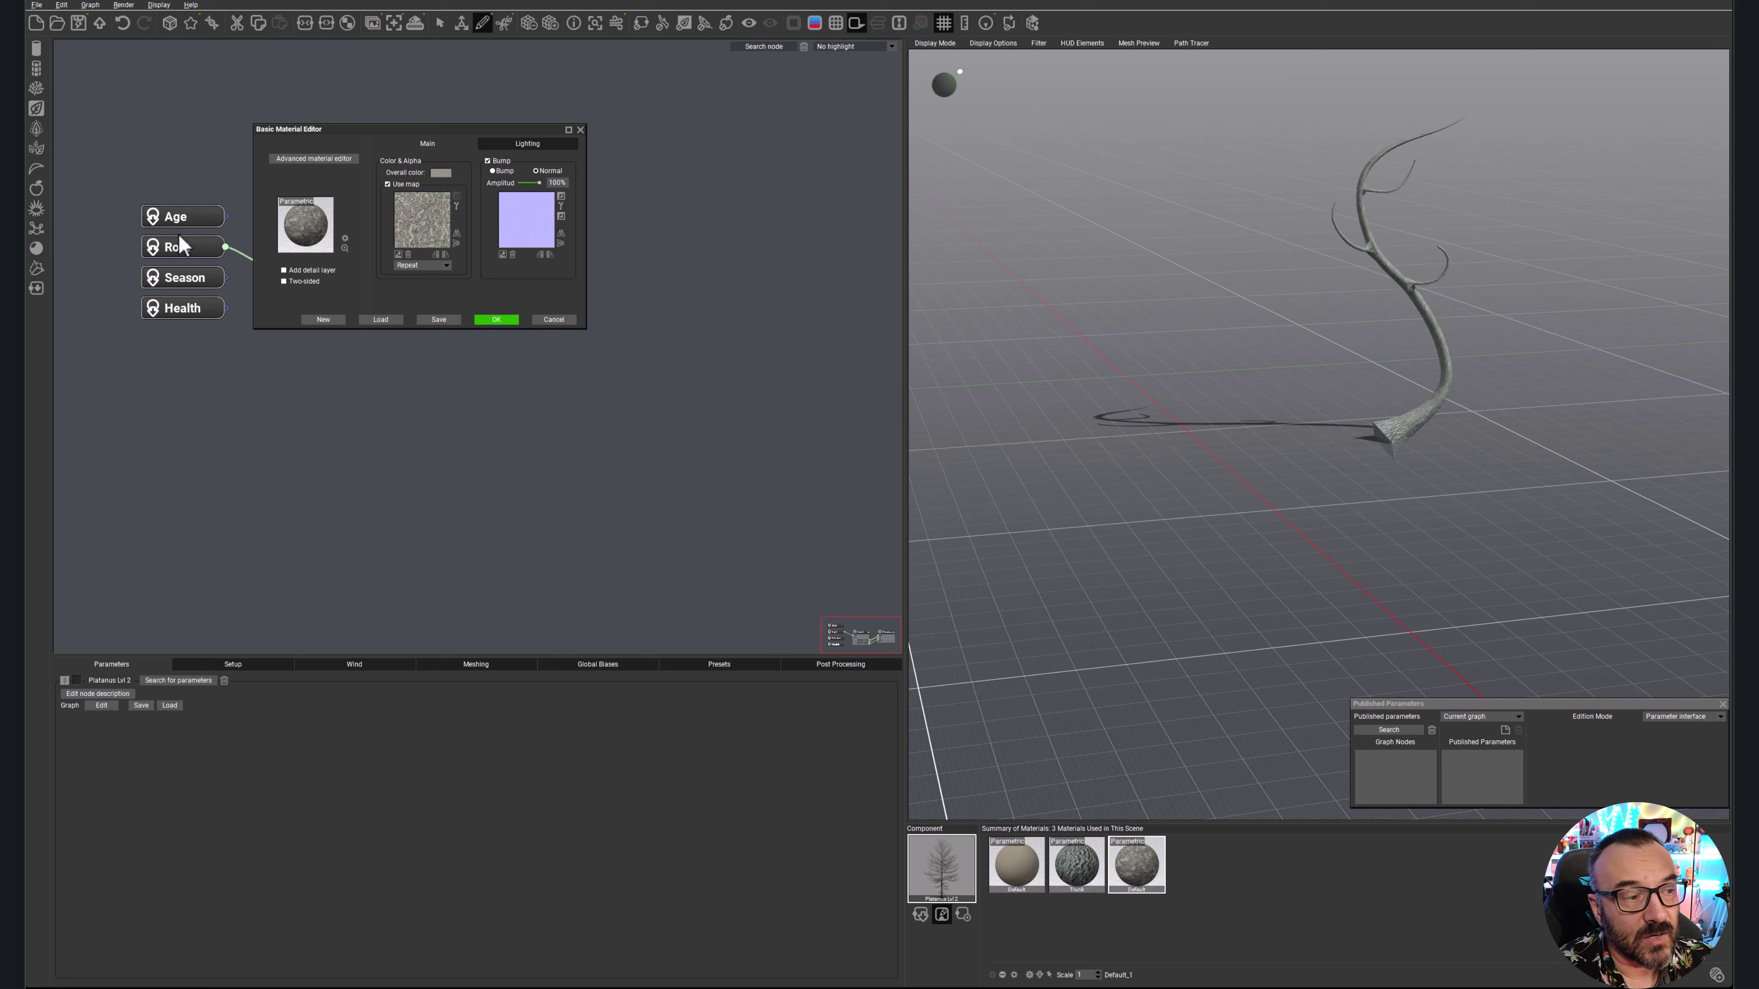
pyautogui.moveTo(414, 127); pyautogui.dragTo(674, 163)
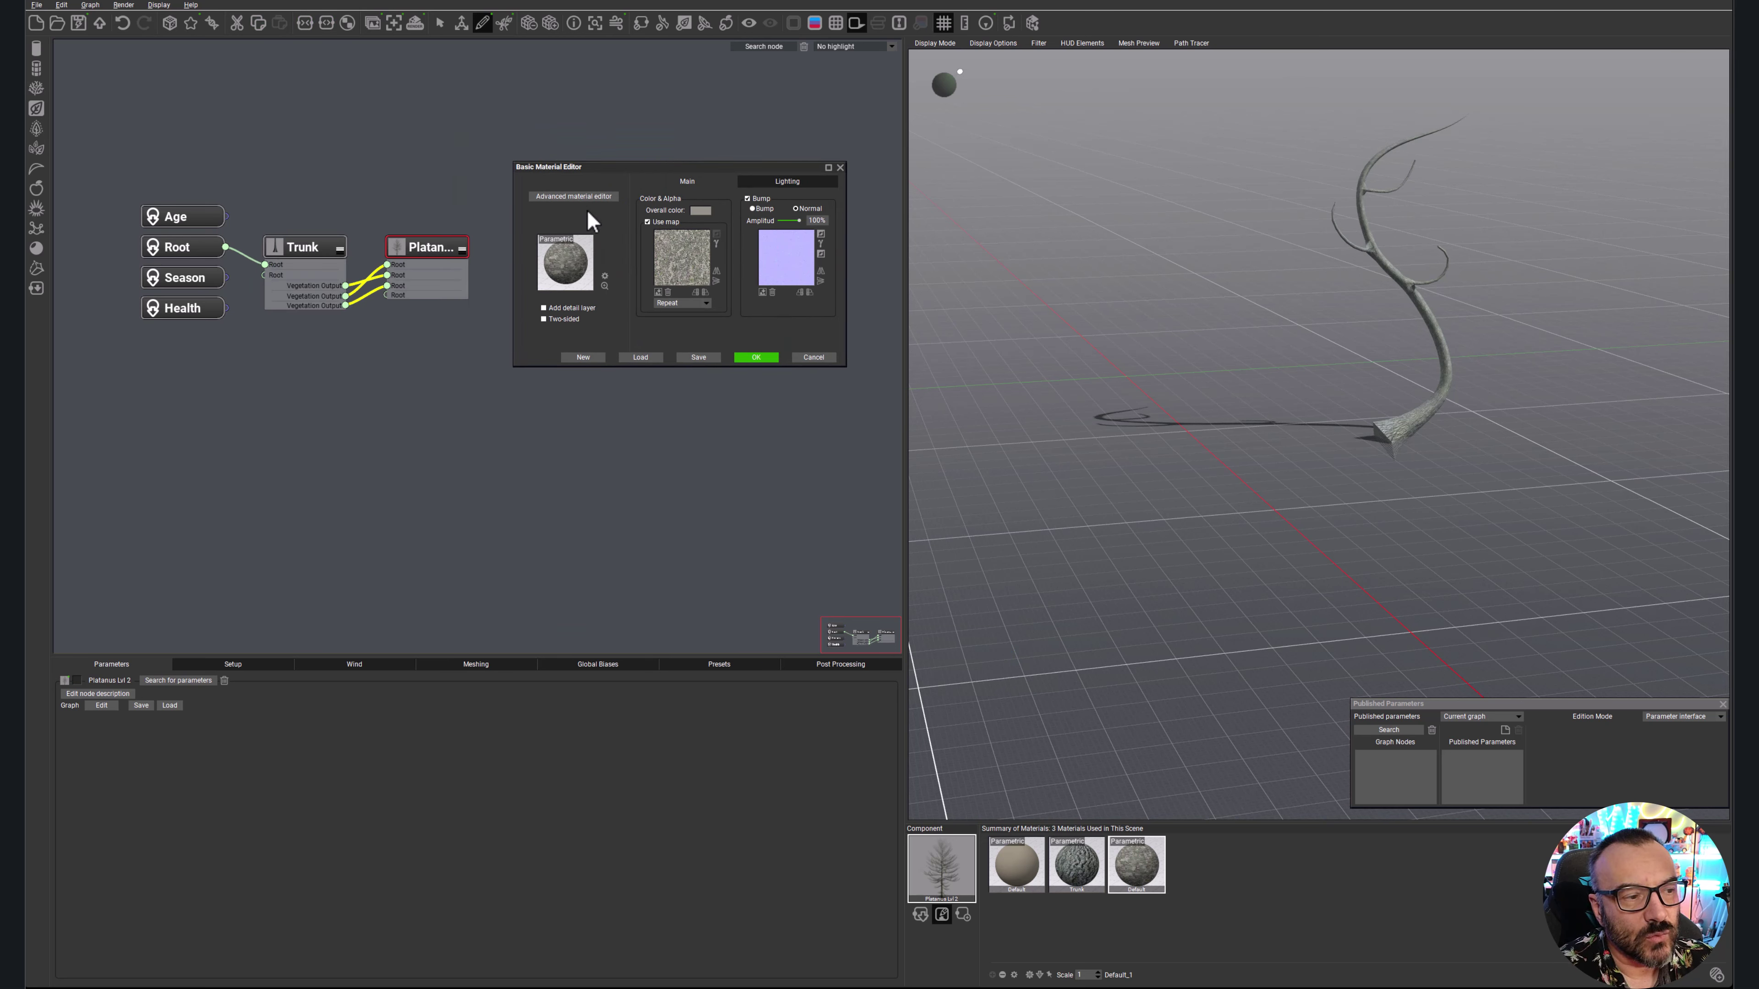
pyautogui.click(537, 196)
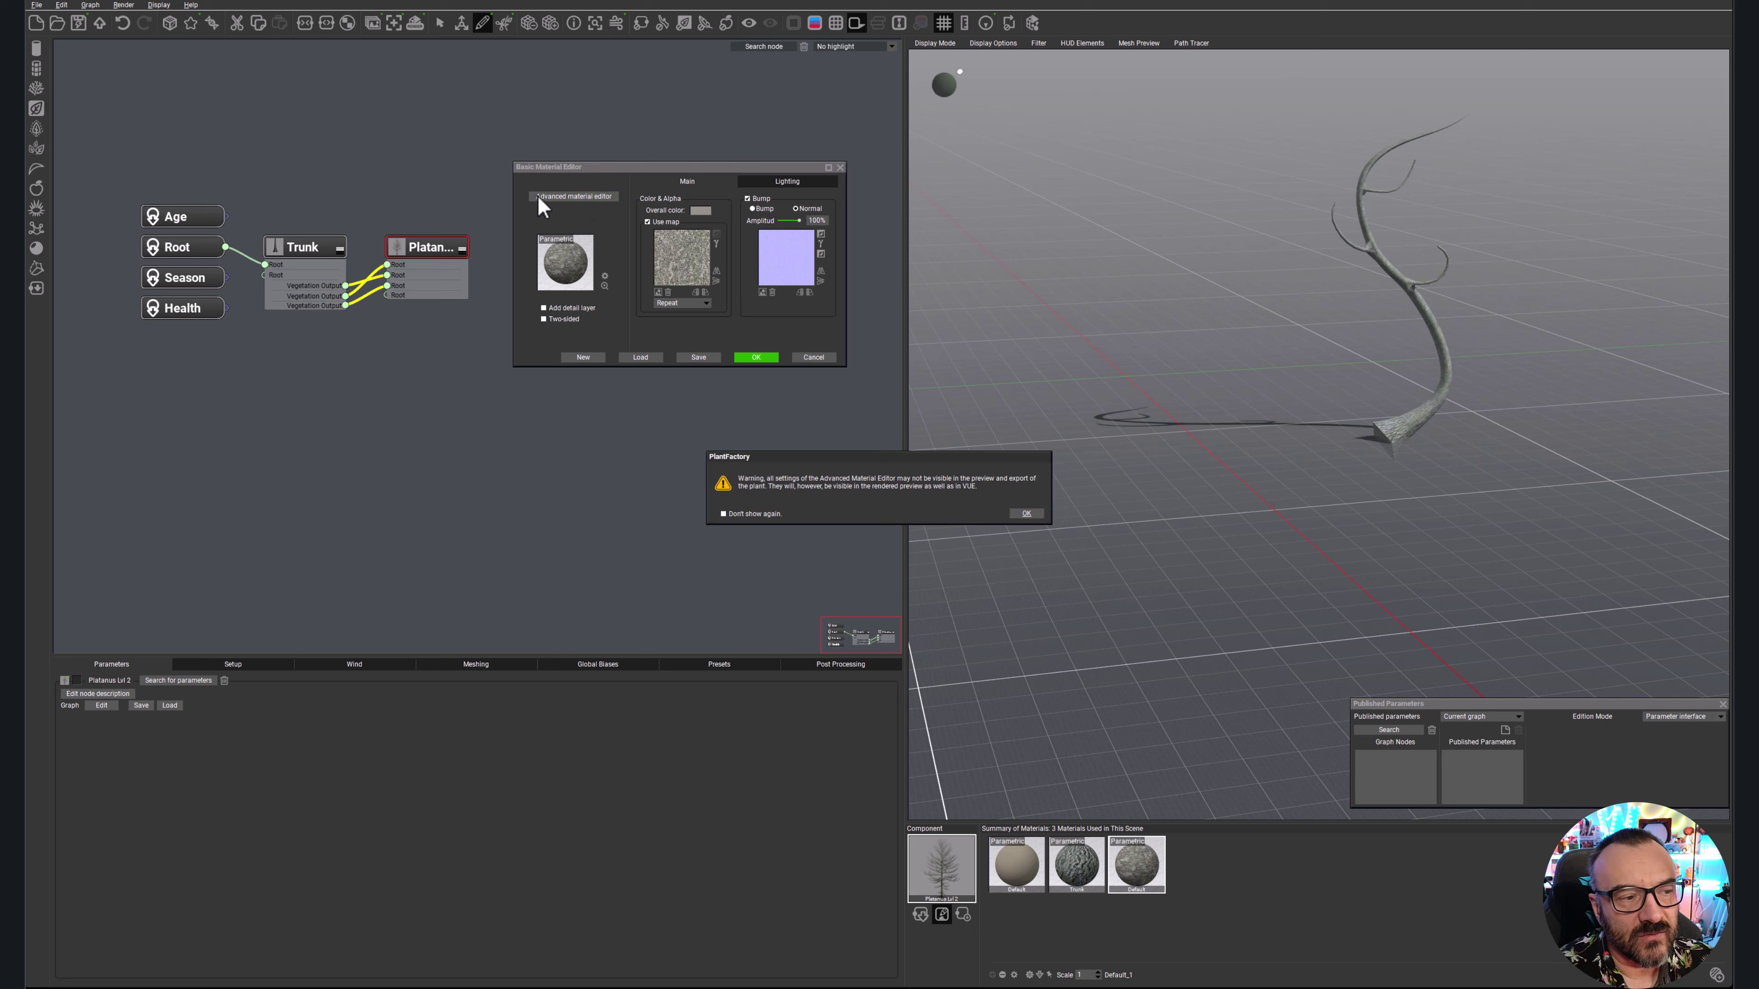
pyautogui.click(1026, 514)
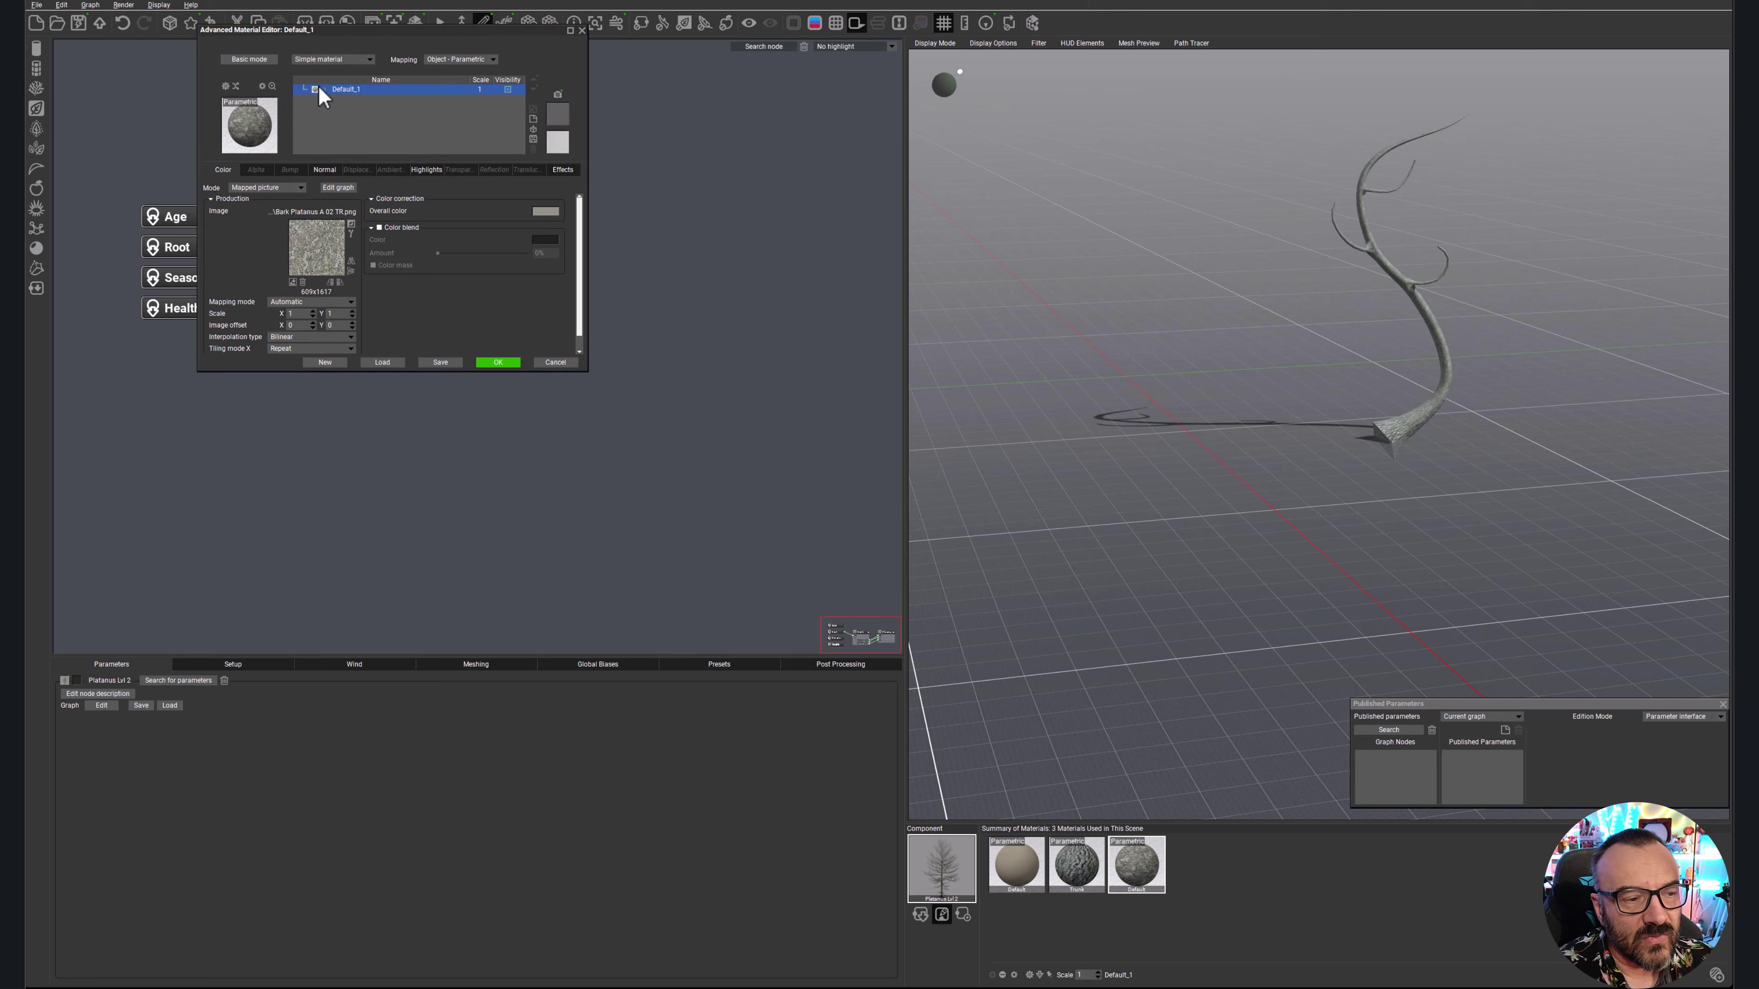
pyautogui.moveTo(383, 38); pyautogui.dragTo(684, 195)
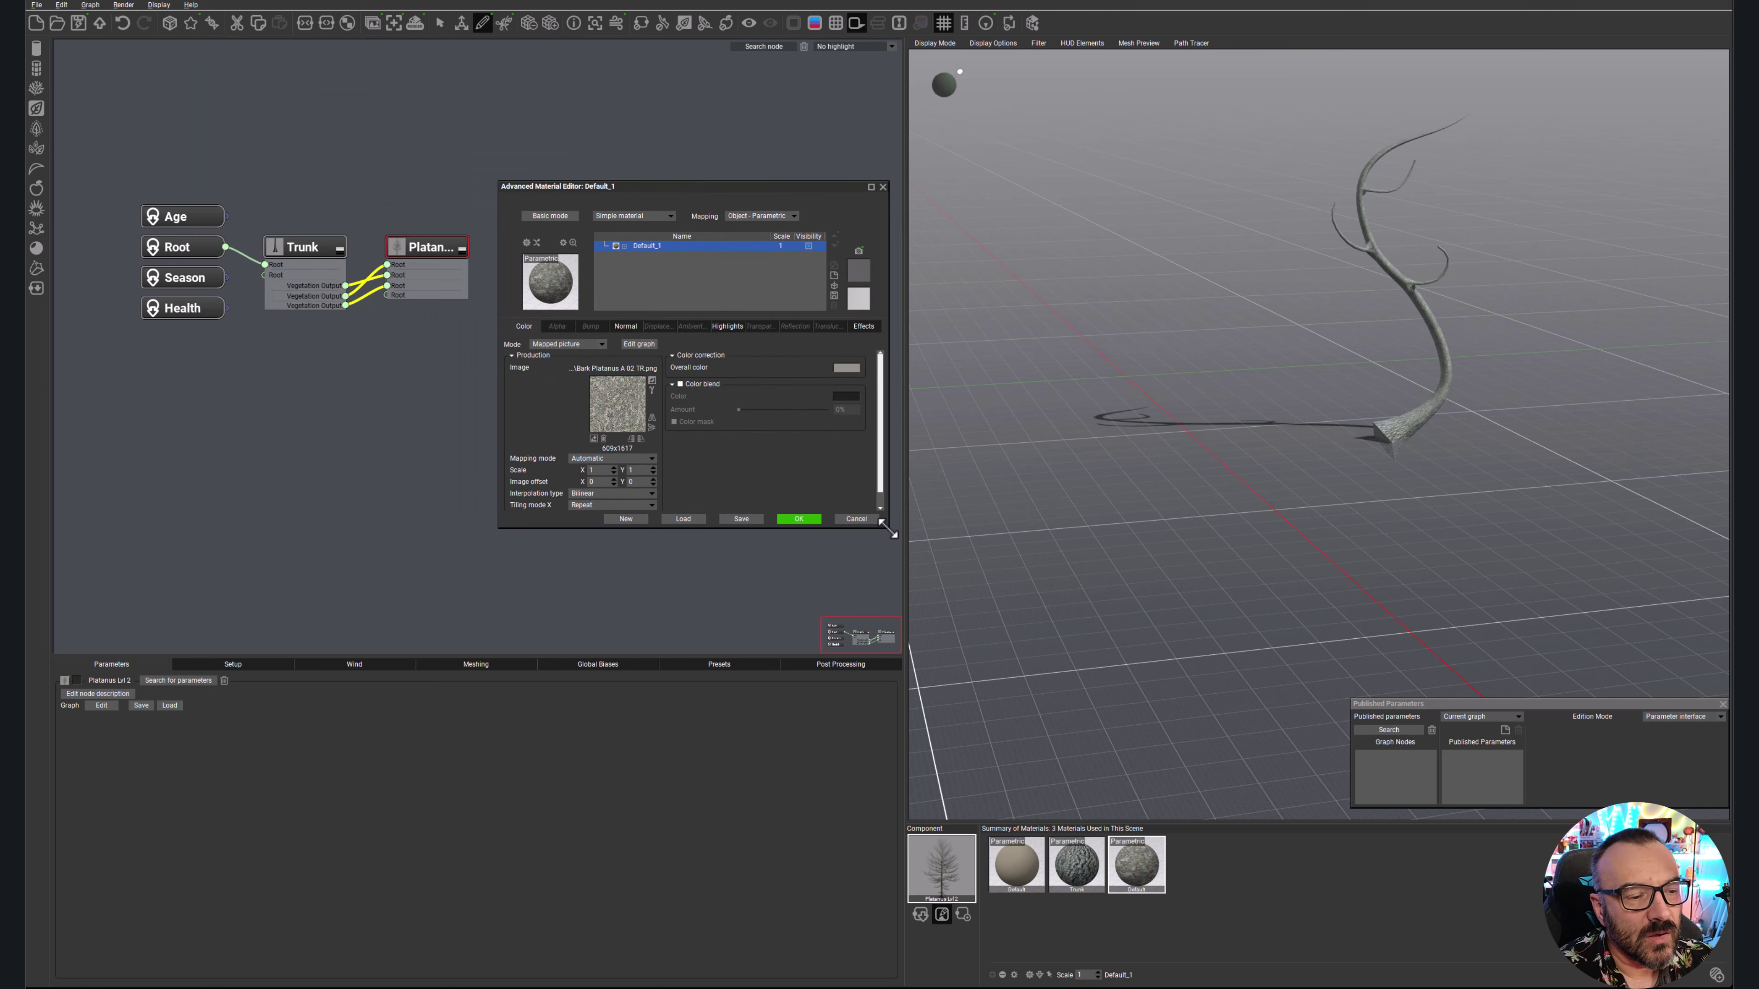
pyautogui.moveTo(974, 578); pyautogui.dragTo(1189, 598)
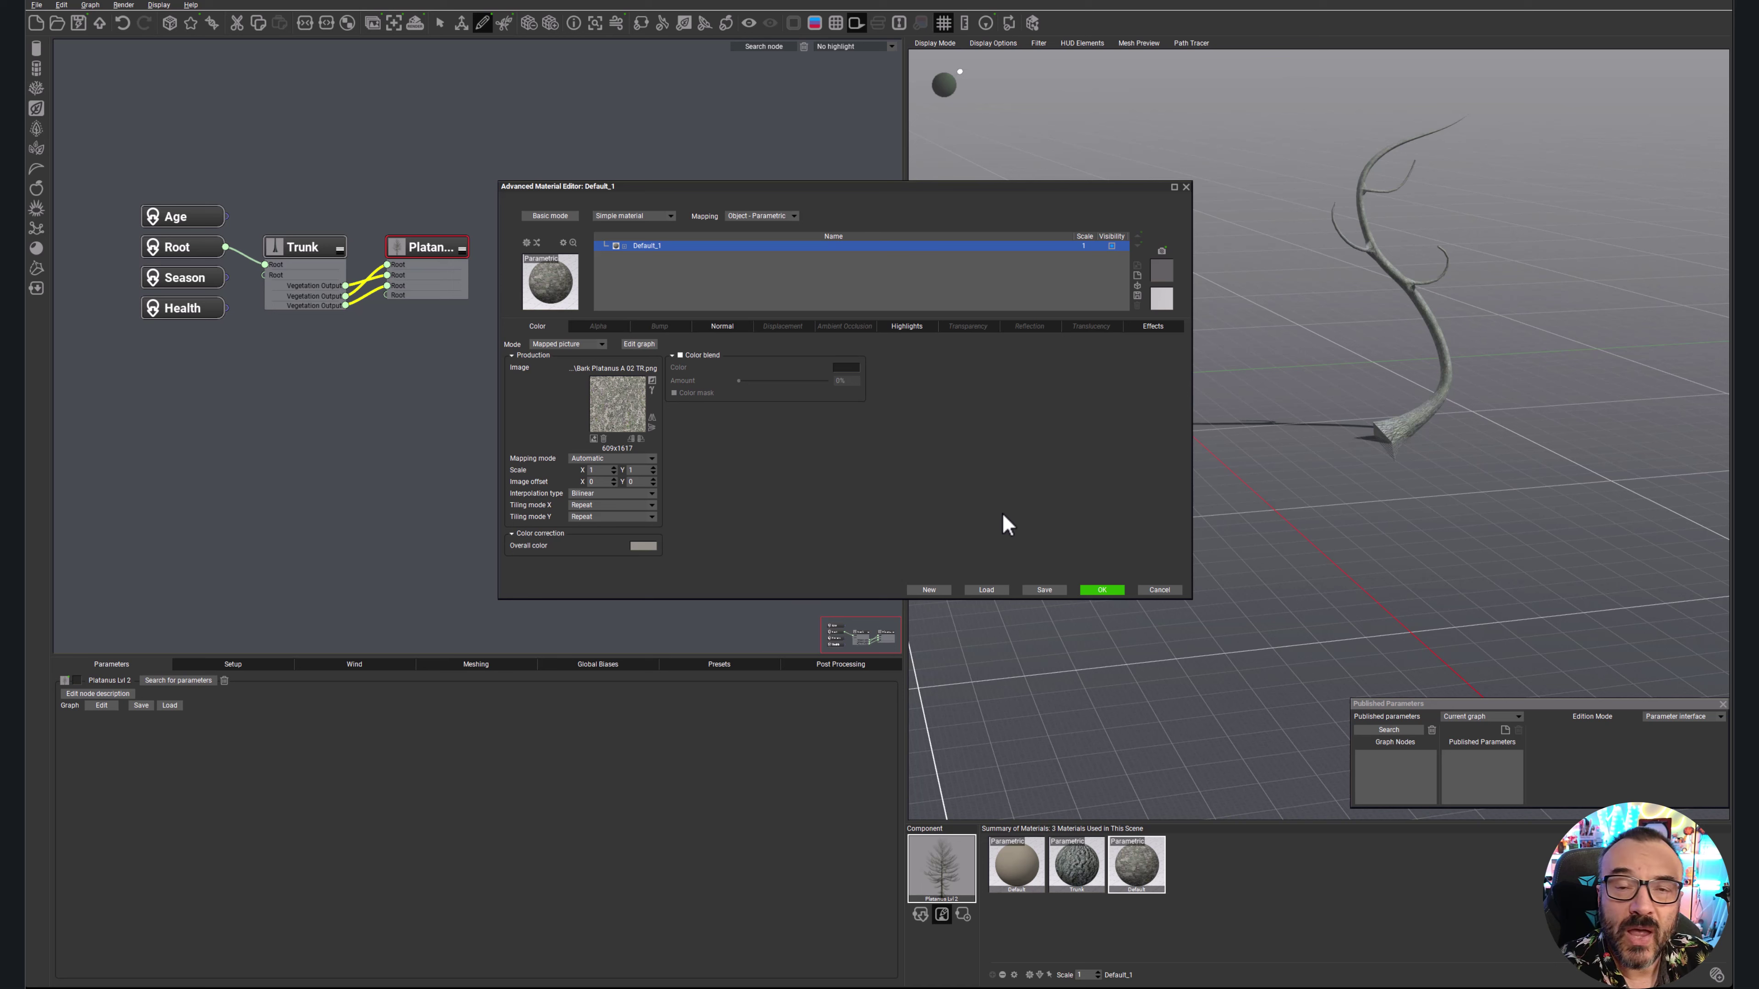
pyautogui.click(1164, 592)
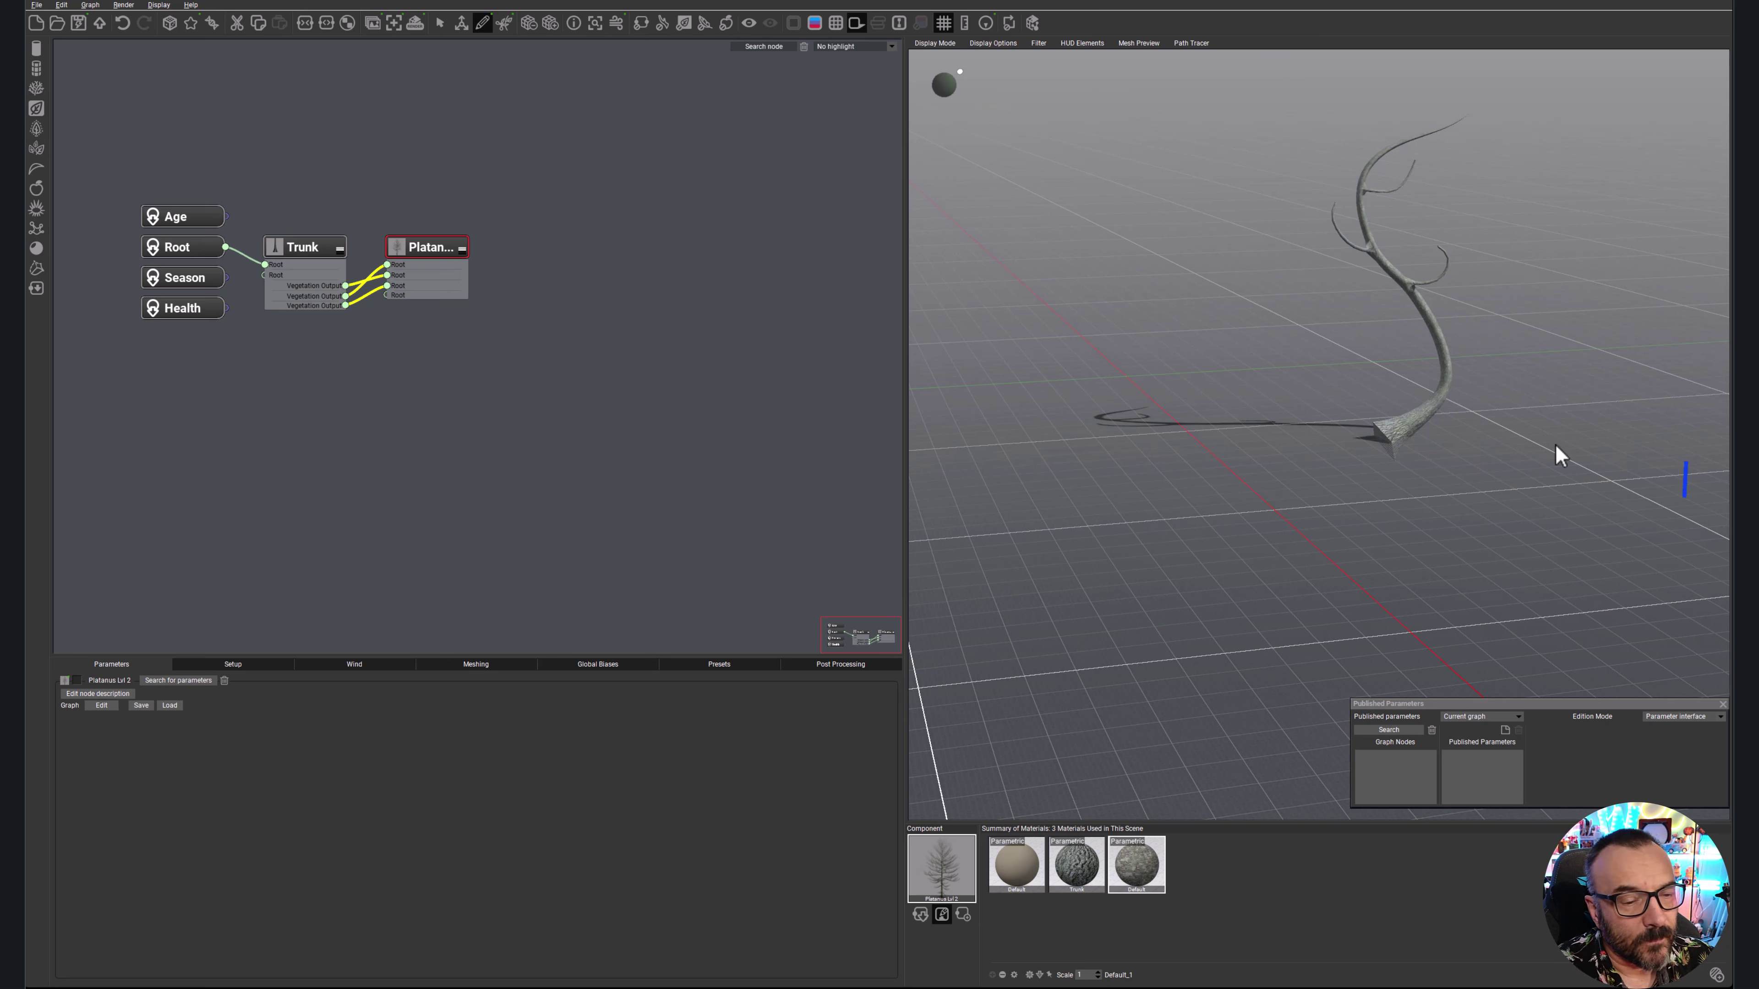
# - Delete the Trunk and Platanus nodes from the graph
pyautogui.moveTo(594, 154); pyautogui.dragTo(291, 372)
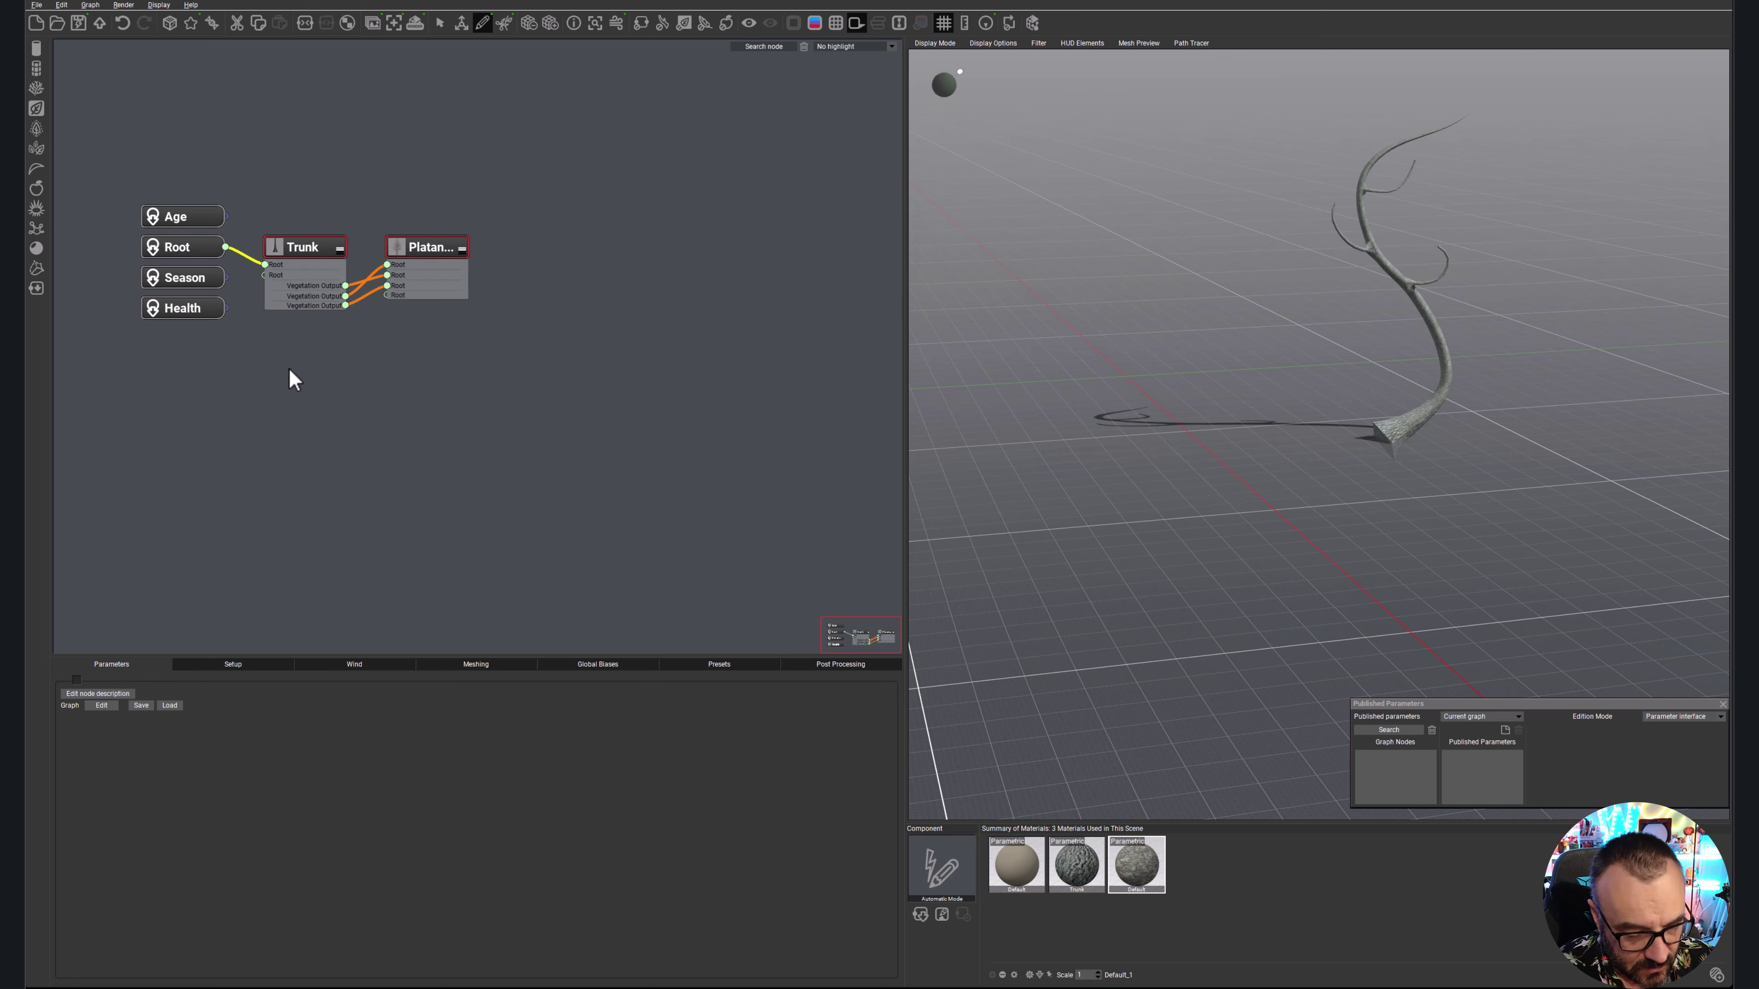
pyautogui.press('Delete')
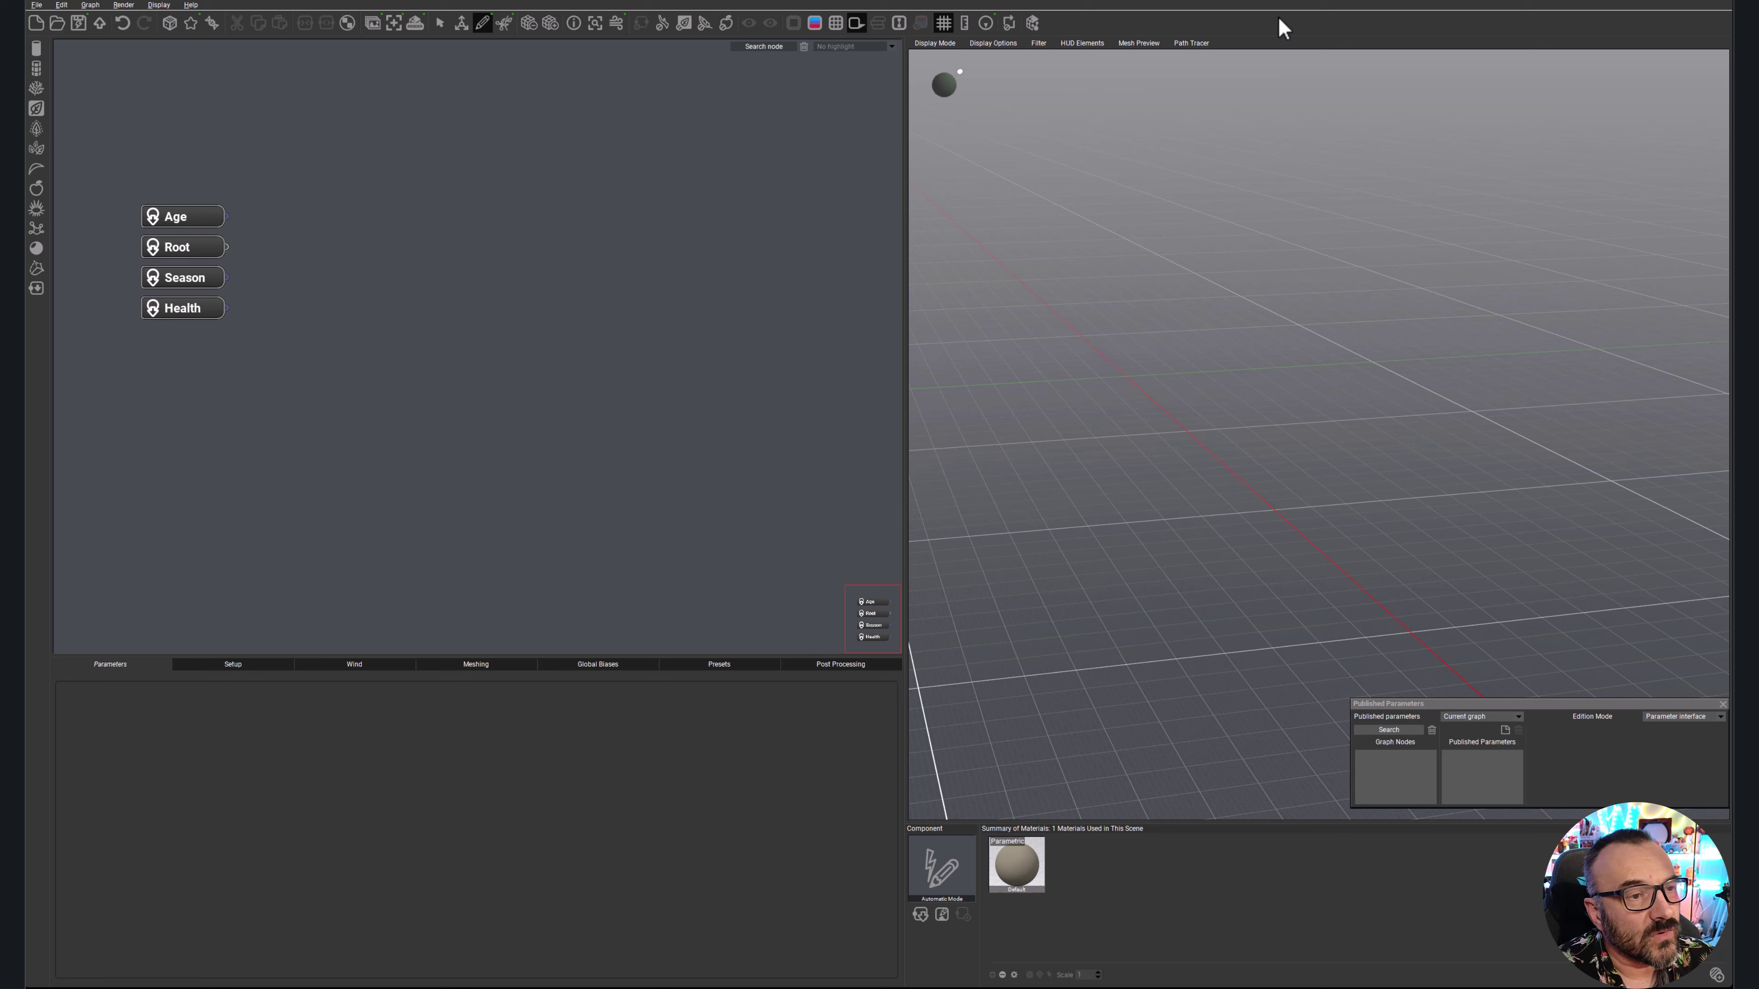
# - Review the Display, Units, Shortcuts, Import and General settings in the program options, and close them without changes
pyautogui.click(37, 6)
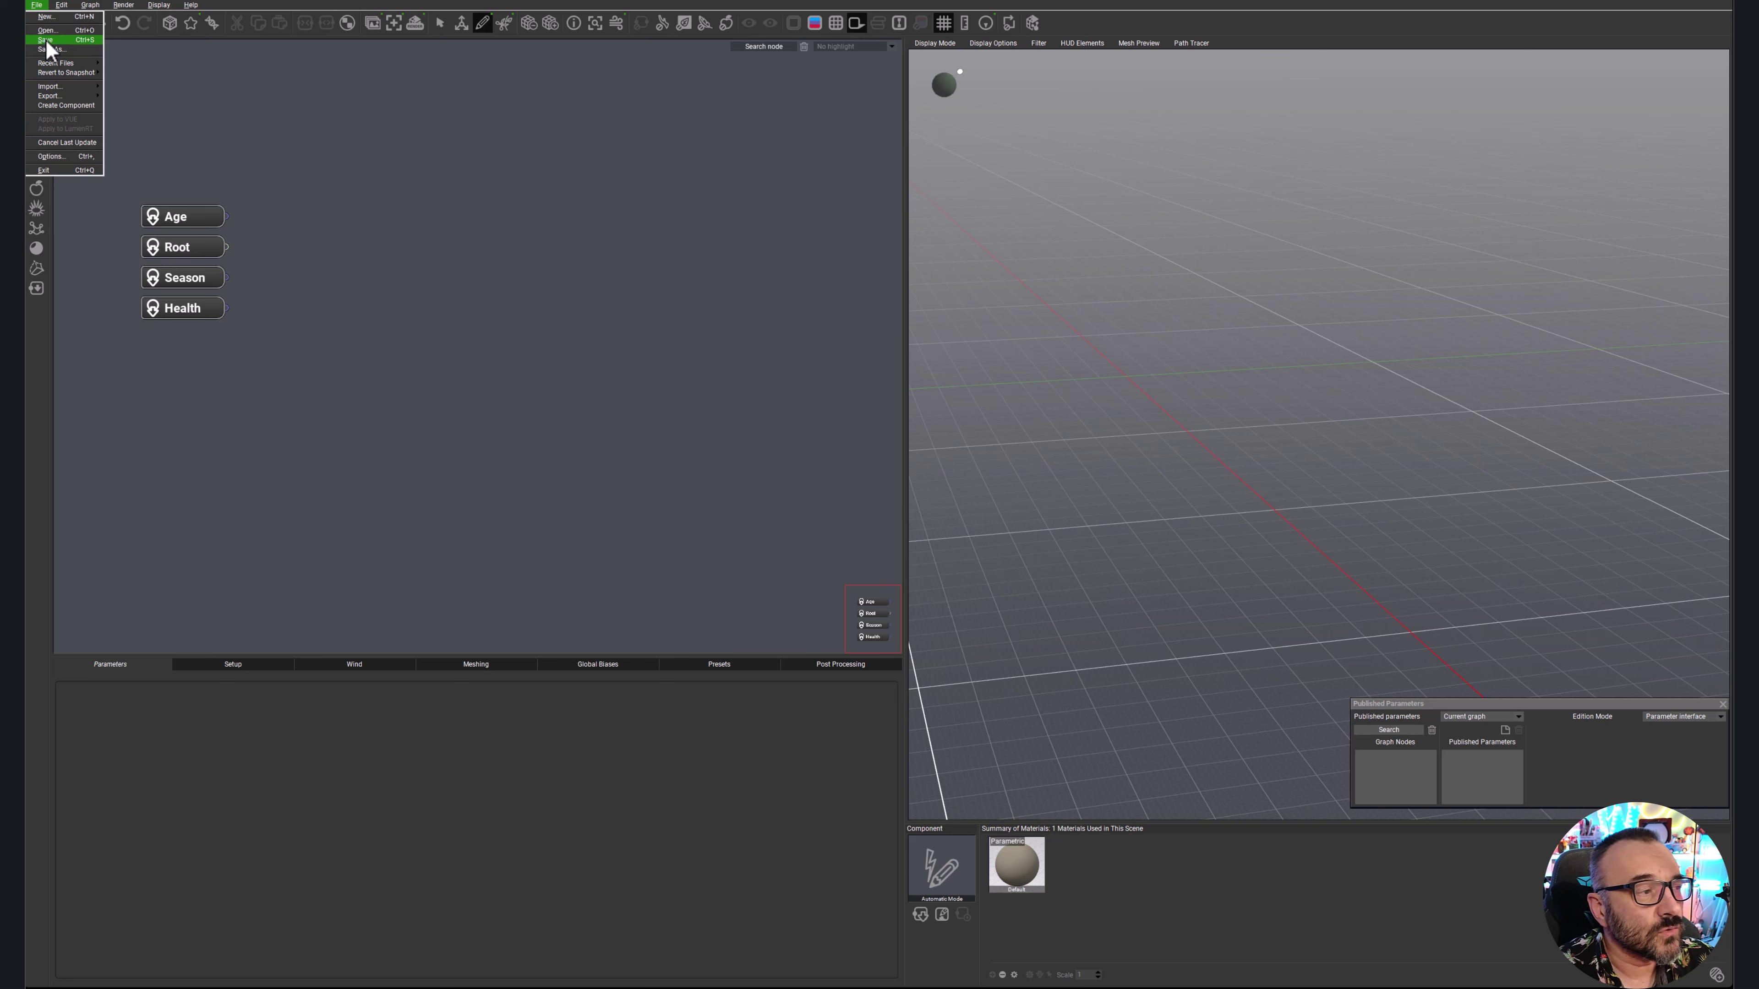
pyautogui.moveTo(49, 63)
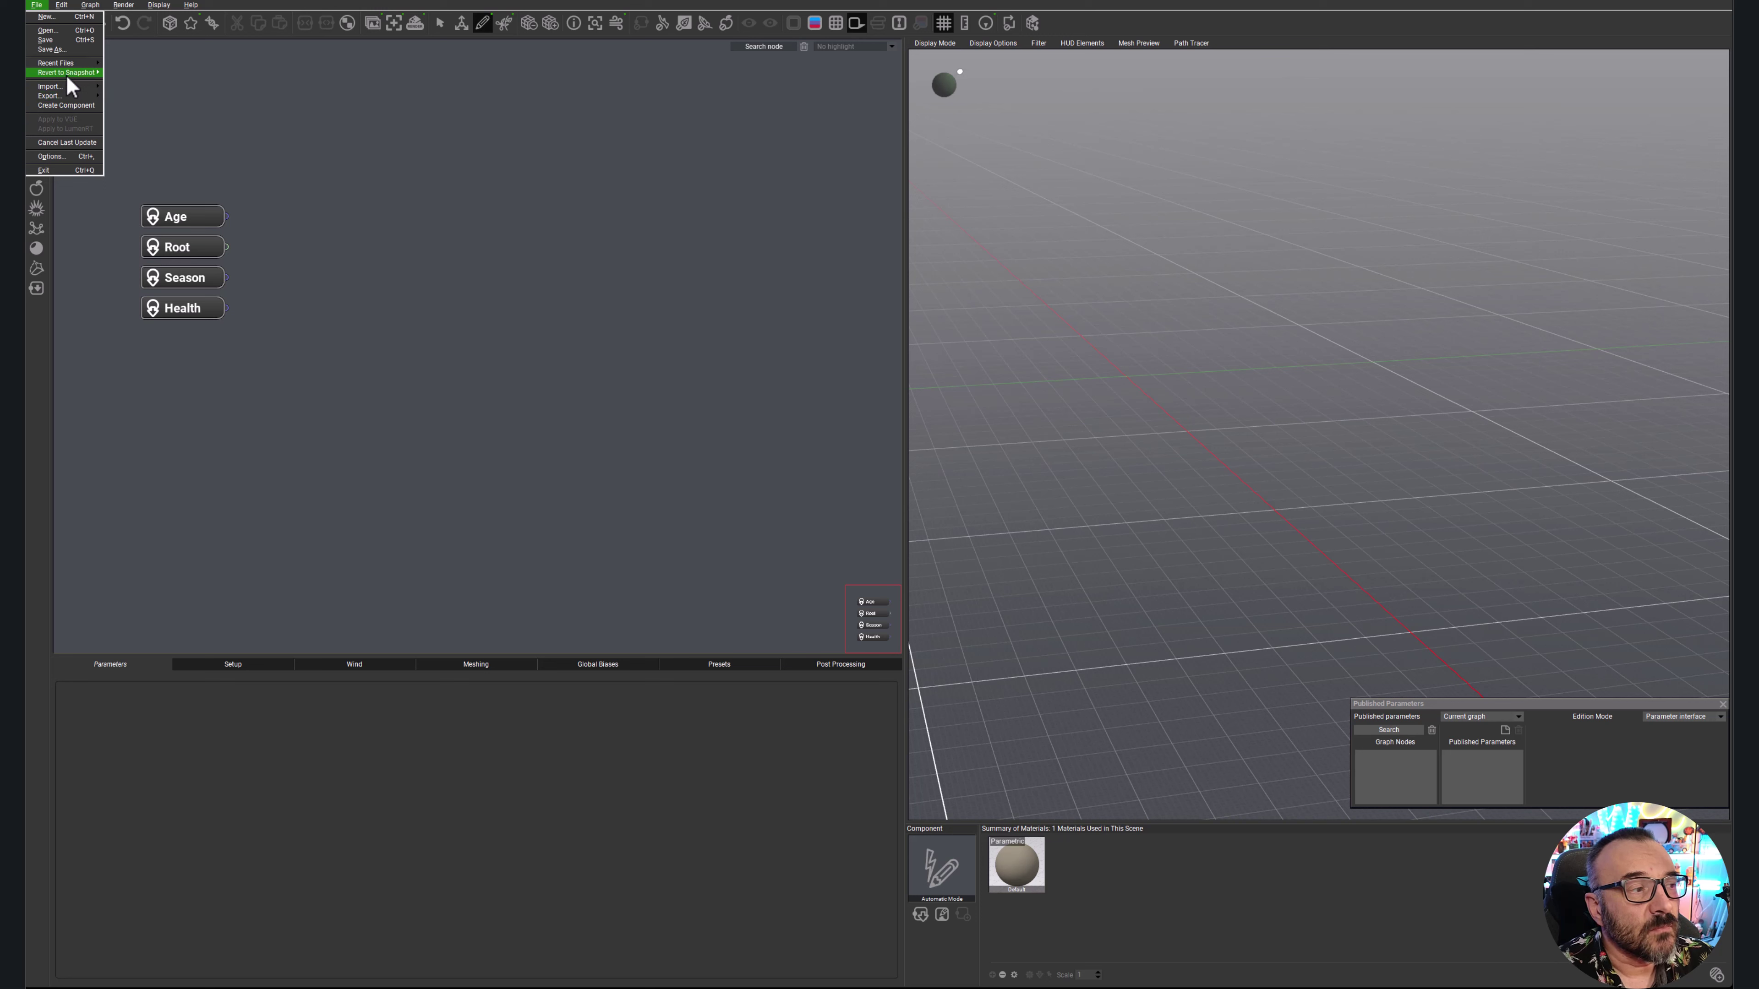
pyautogui.moveTo(69, 74)
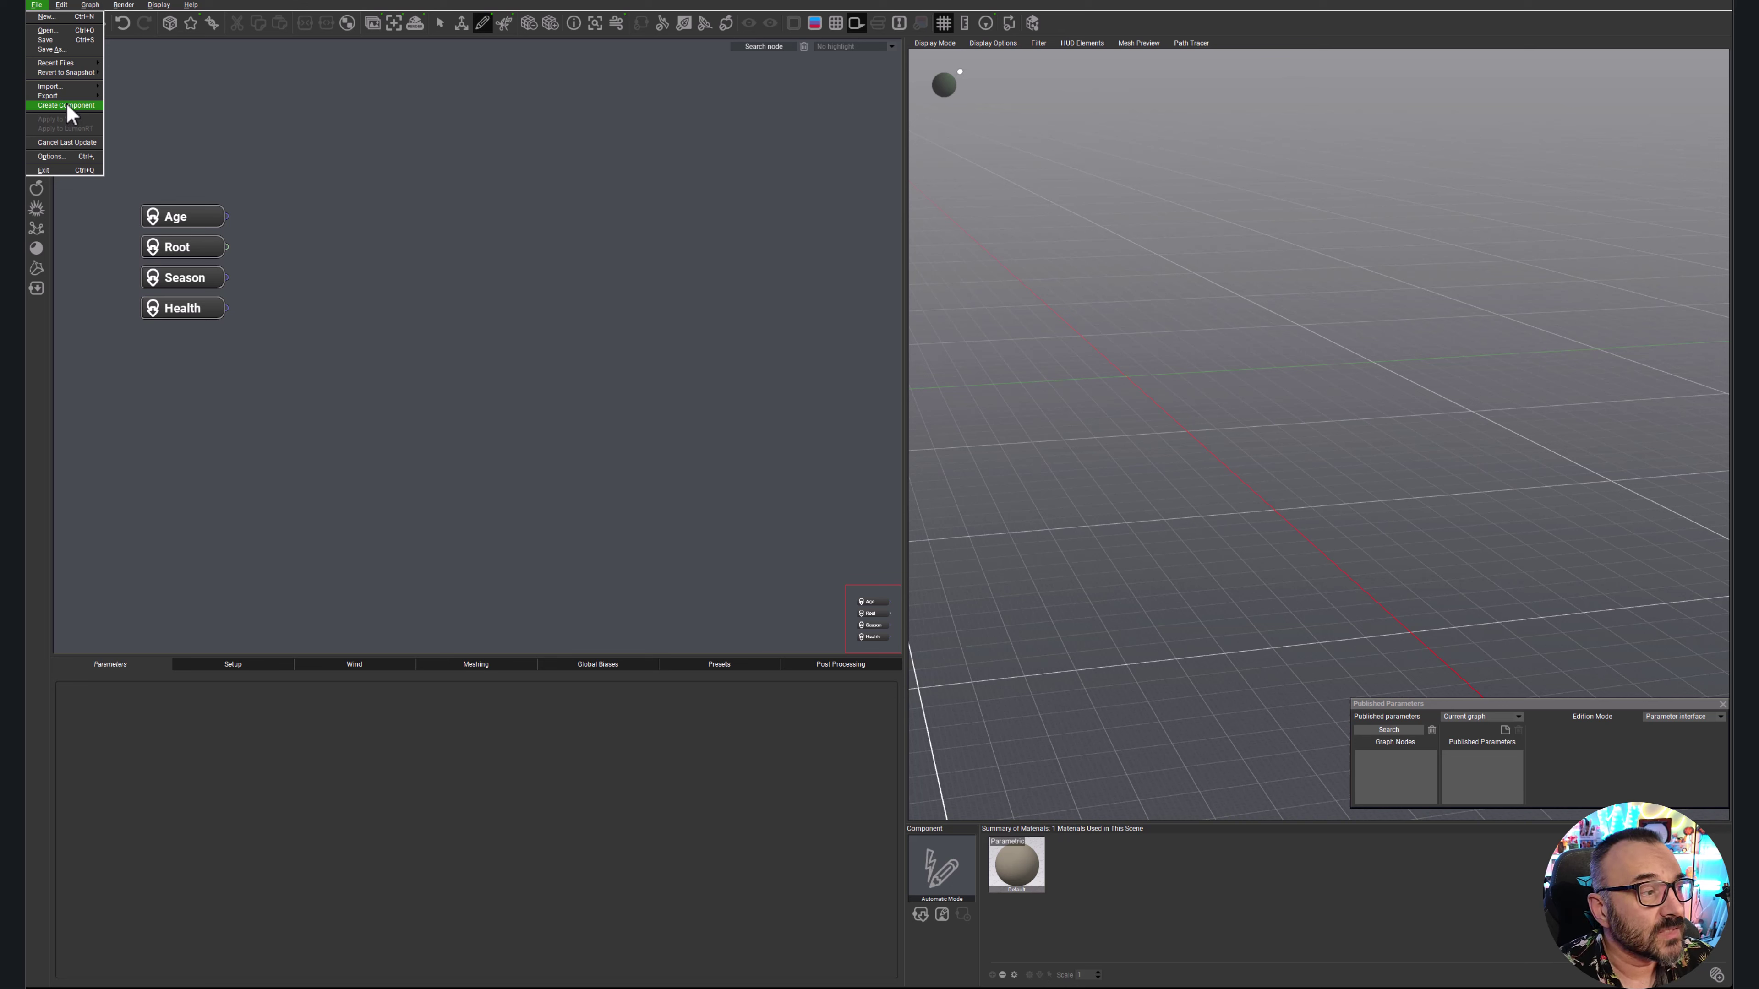
pyautogui.click(76, 154)
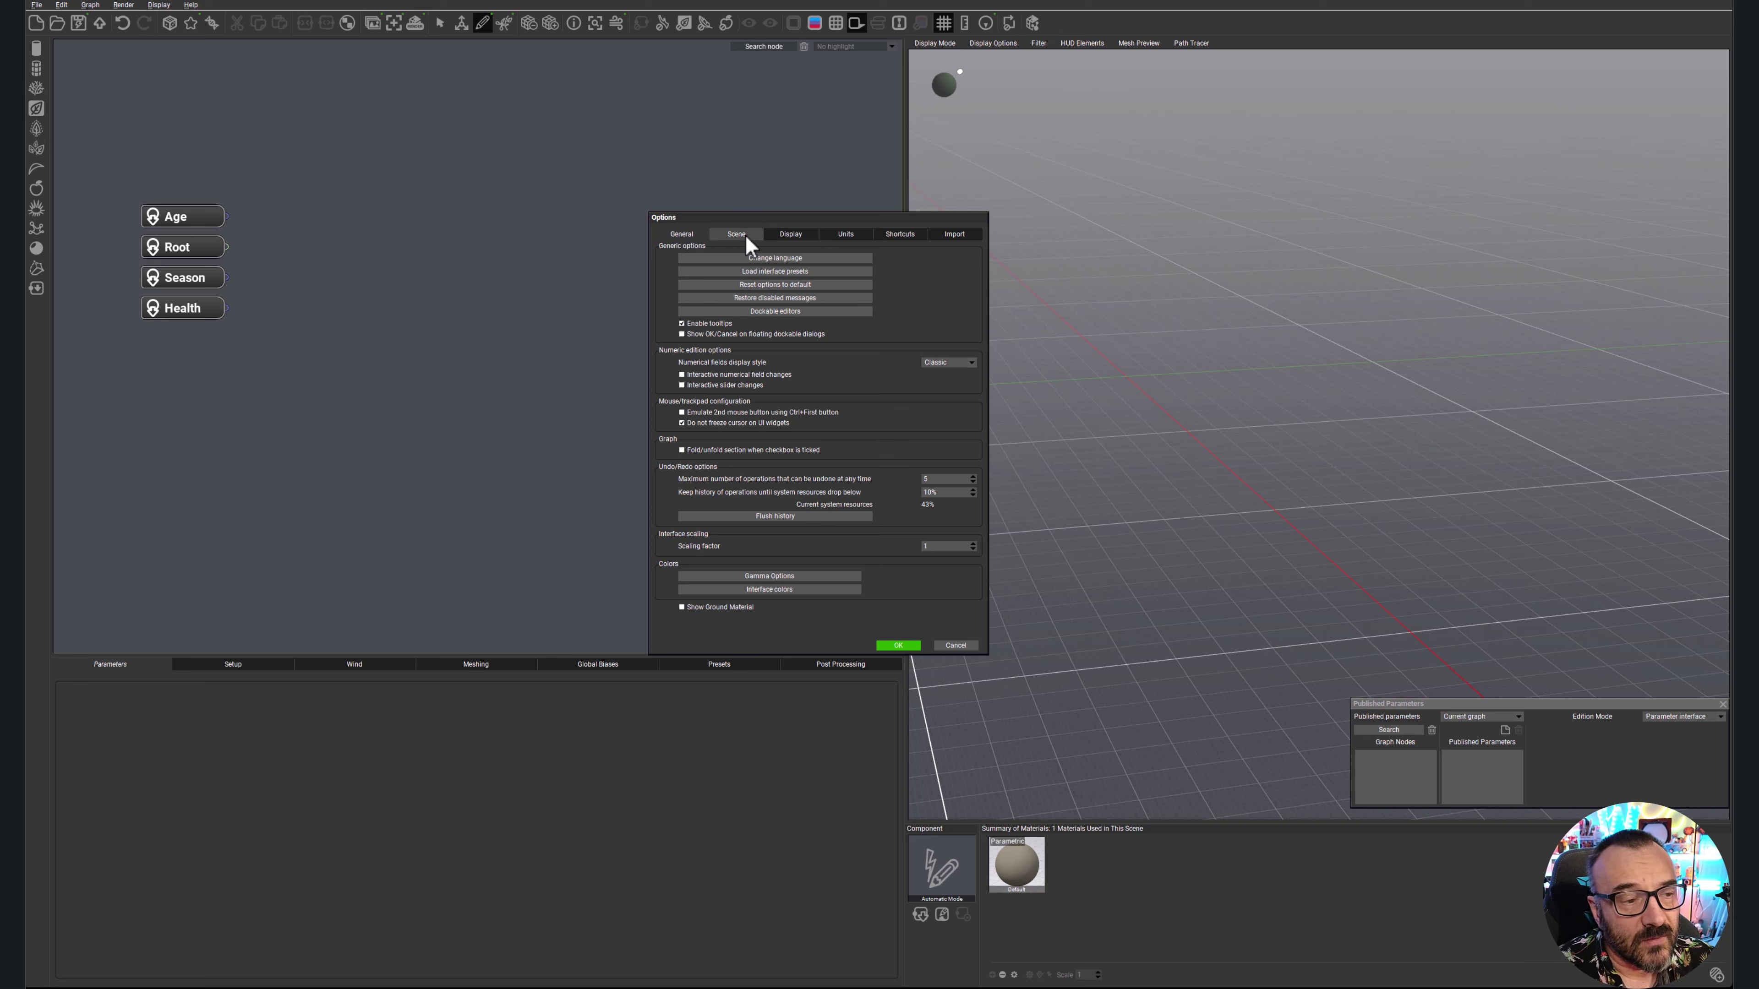
pyautogui.click(789, 234)
pyautogui.click(847, 238)
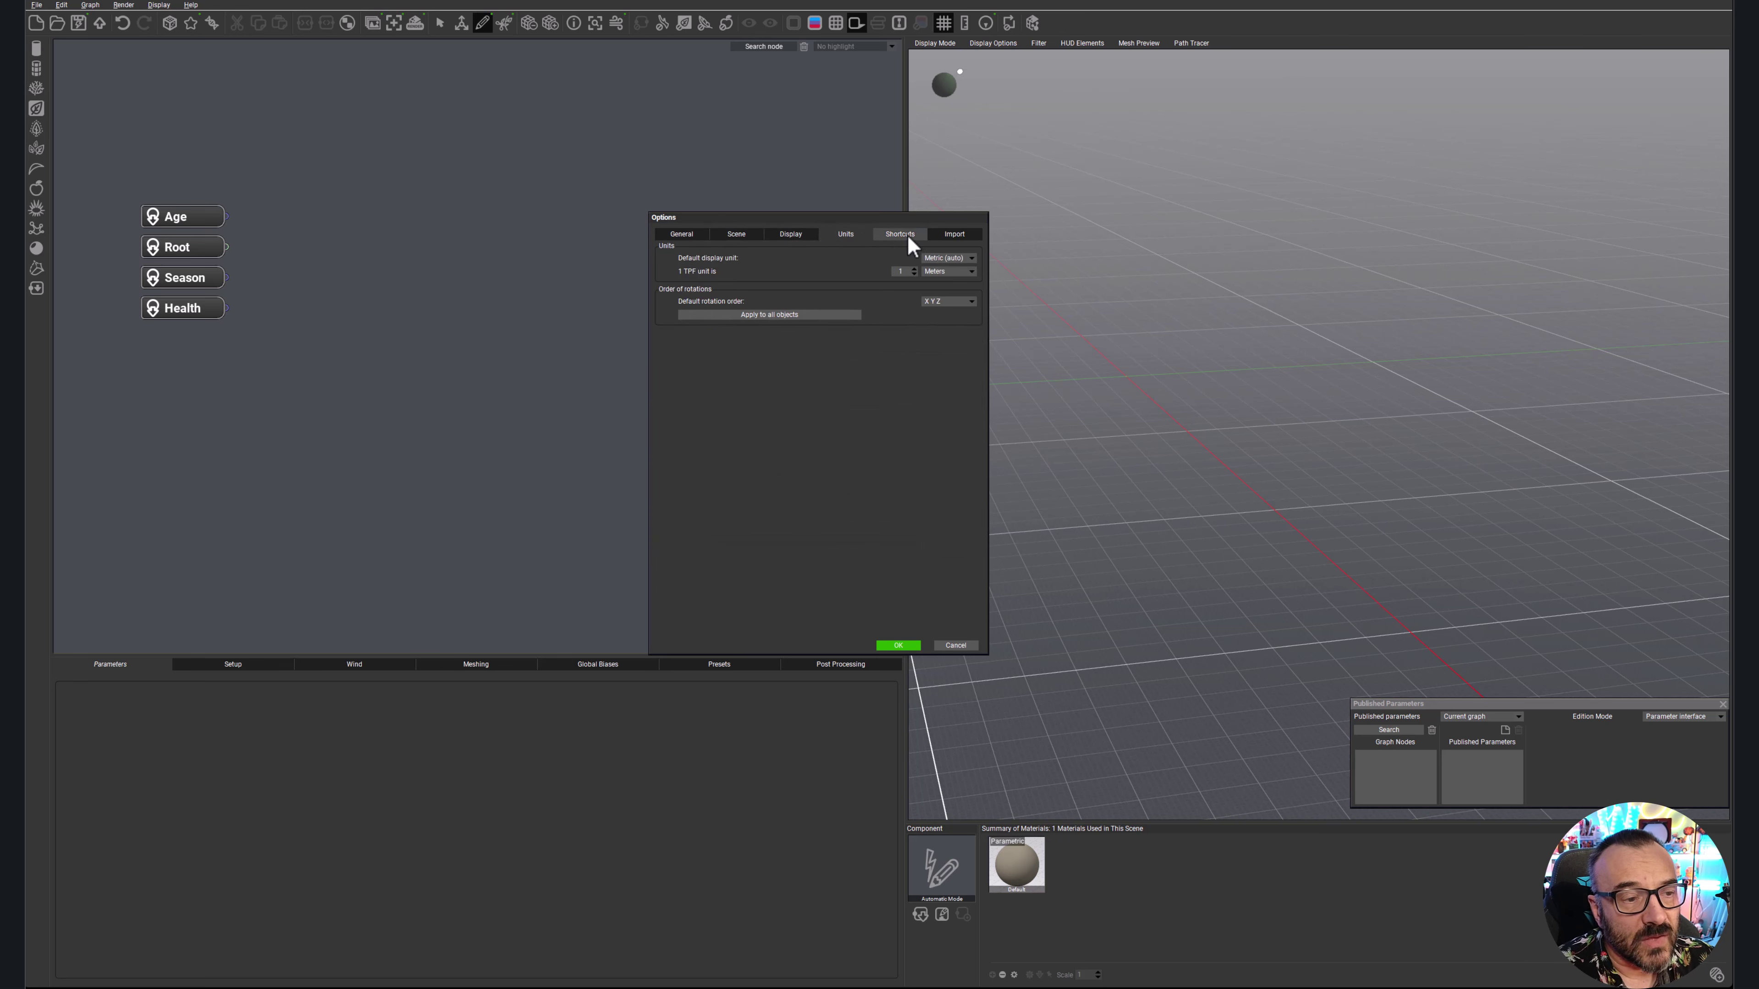
pyautogui.click(901, 236)
pyautogui.click(956, 236)
pyautogui.click(683, 237)
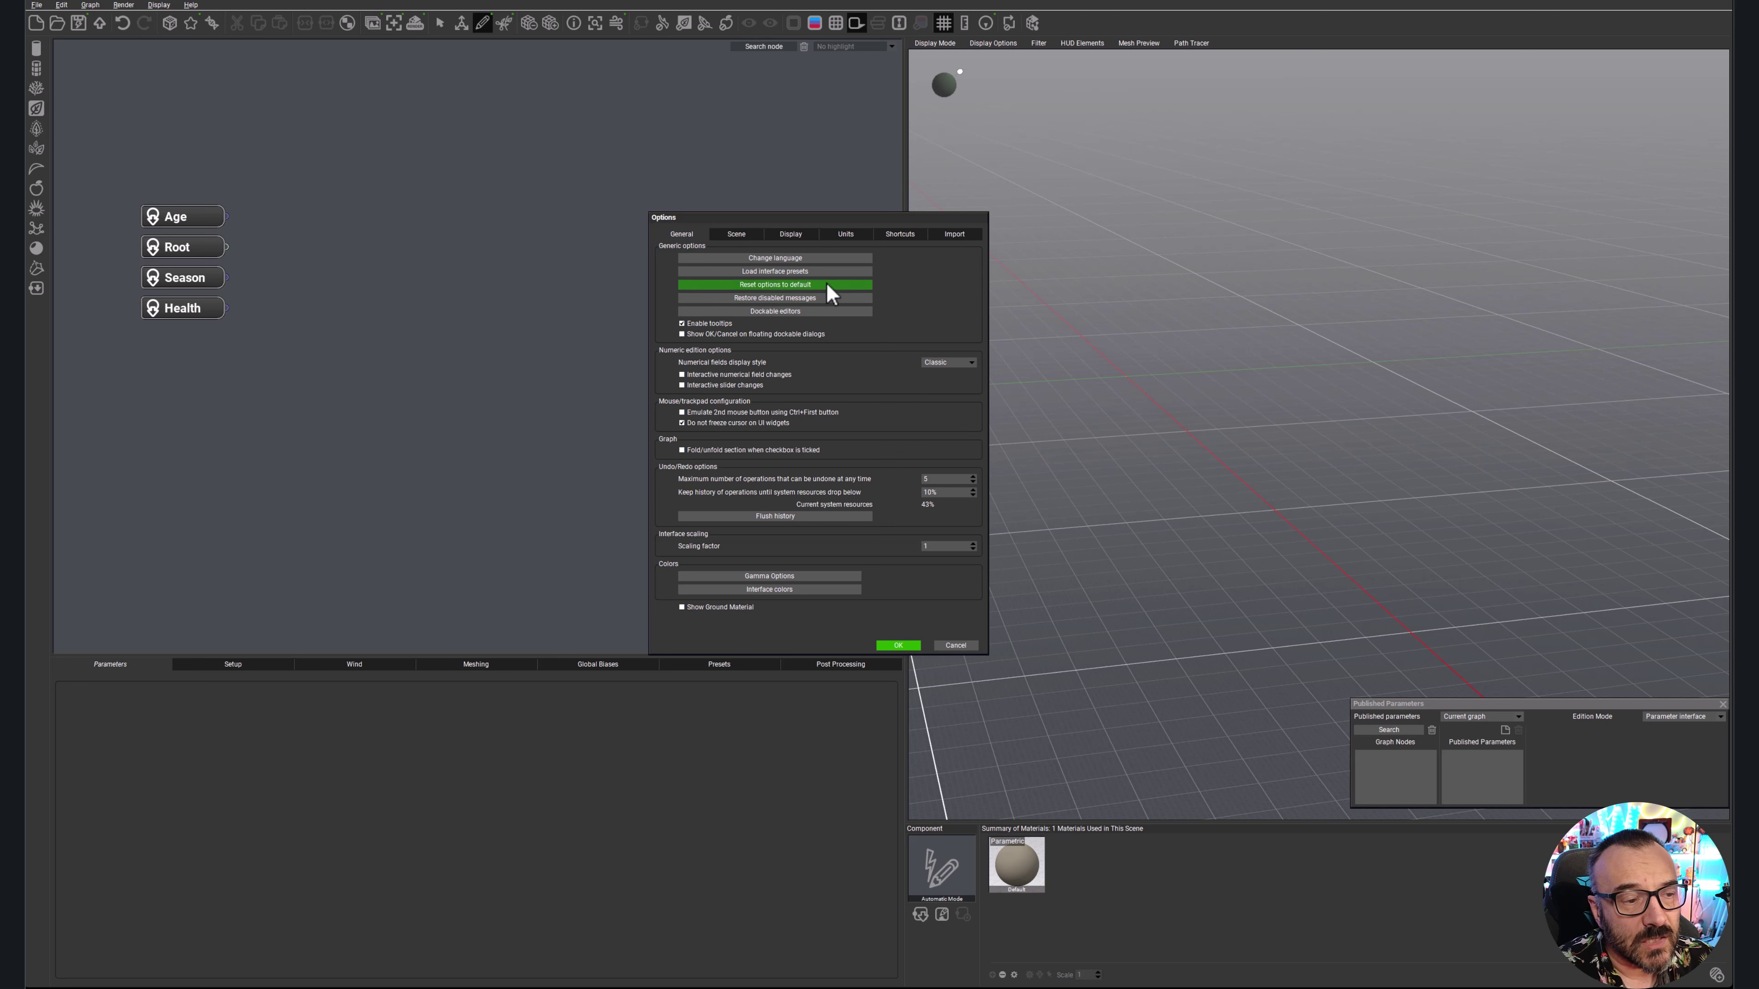
pyautogui.click(954, 645)
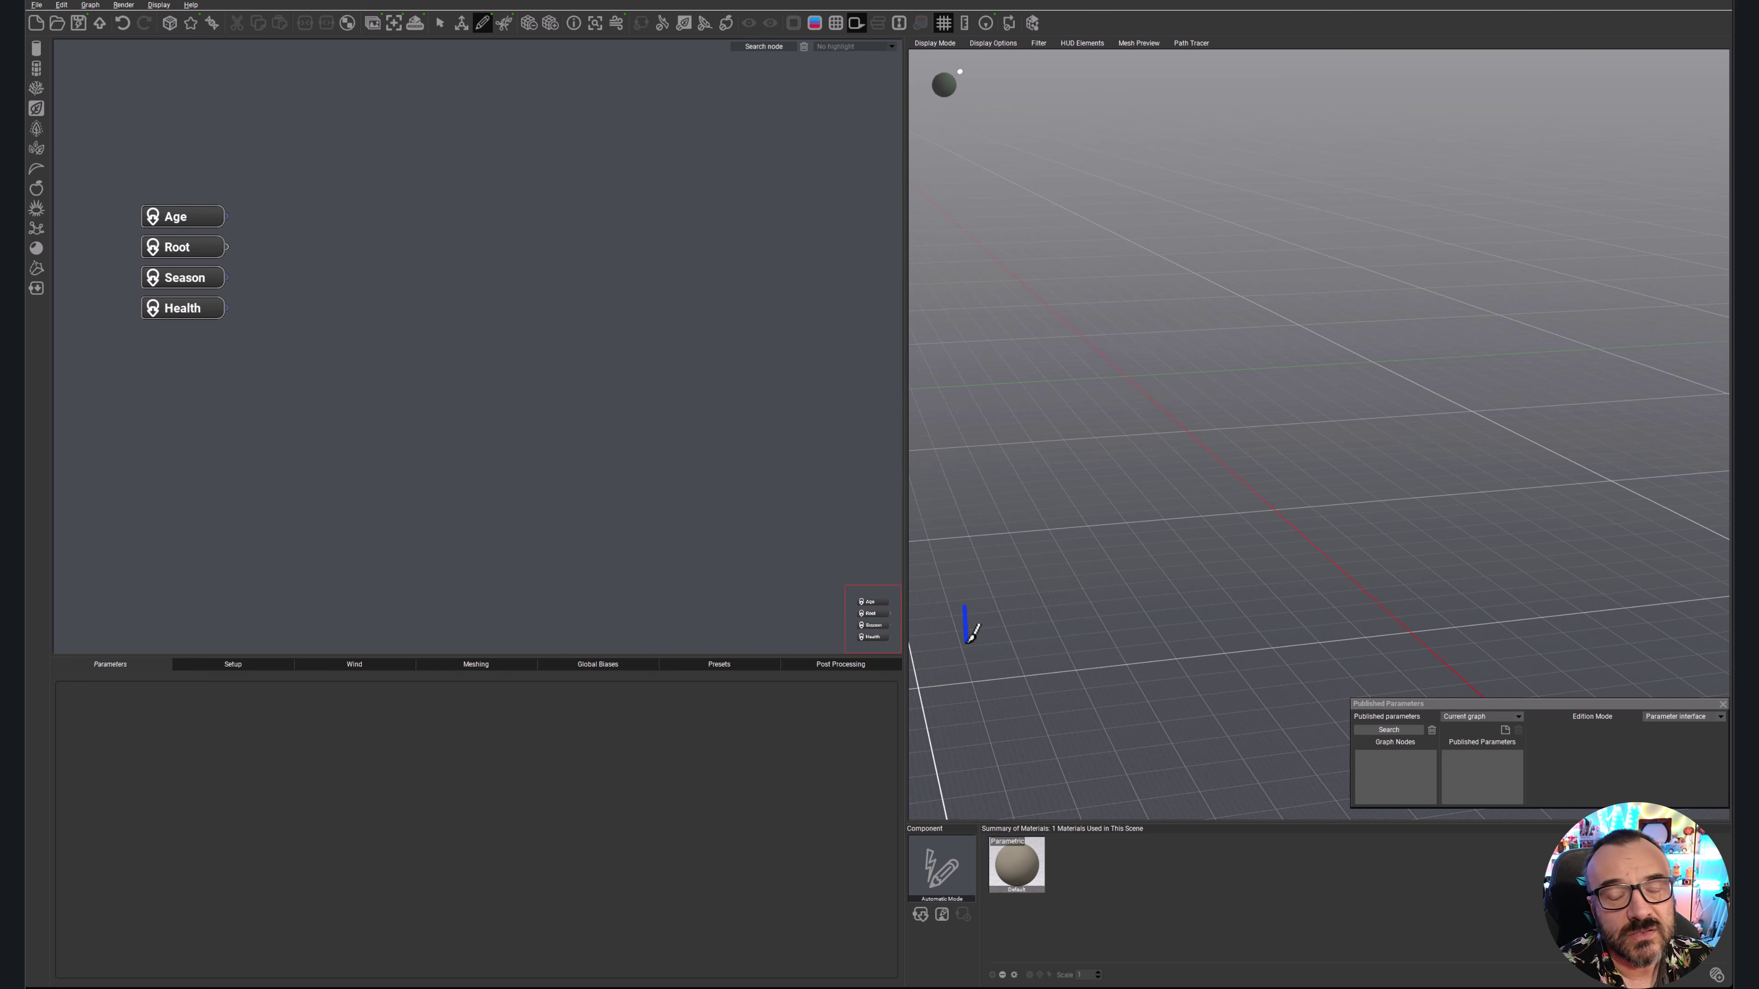
# - Turn off Auto-Connect Geometry Nodes and add a Simple Segment node to the empty graph area beside the Age and Root nodes
pyautogui.click(65, 5)
pyautogui.moveTo(73, 17)
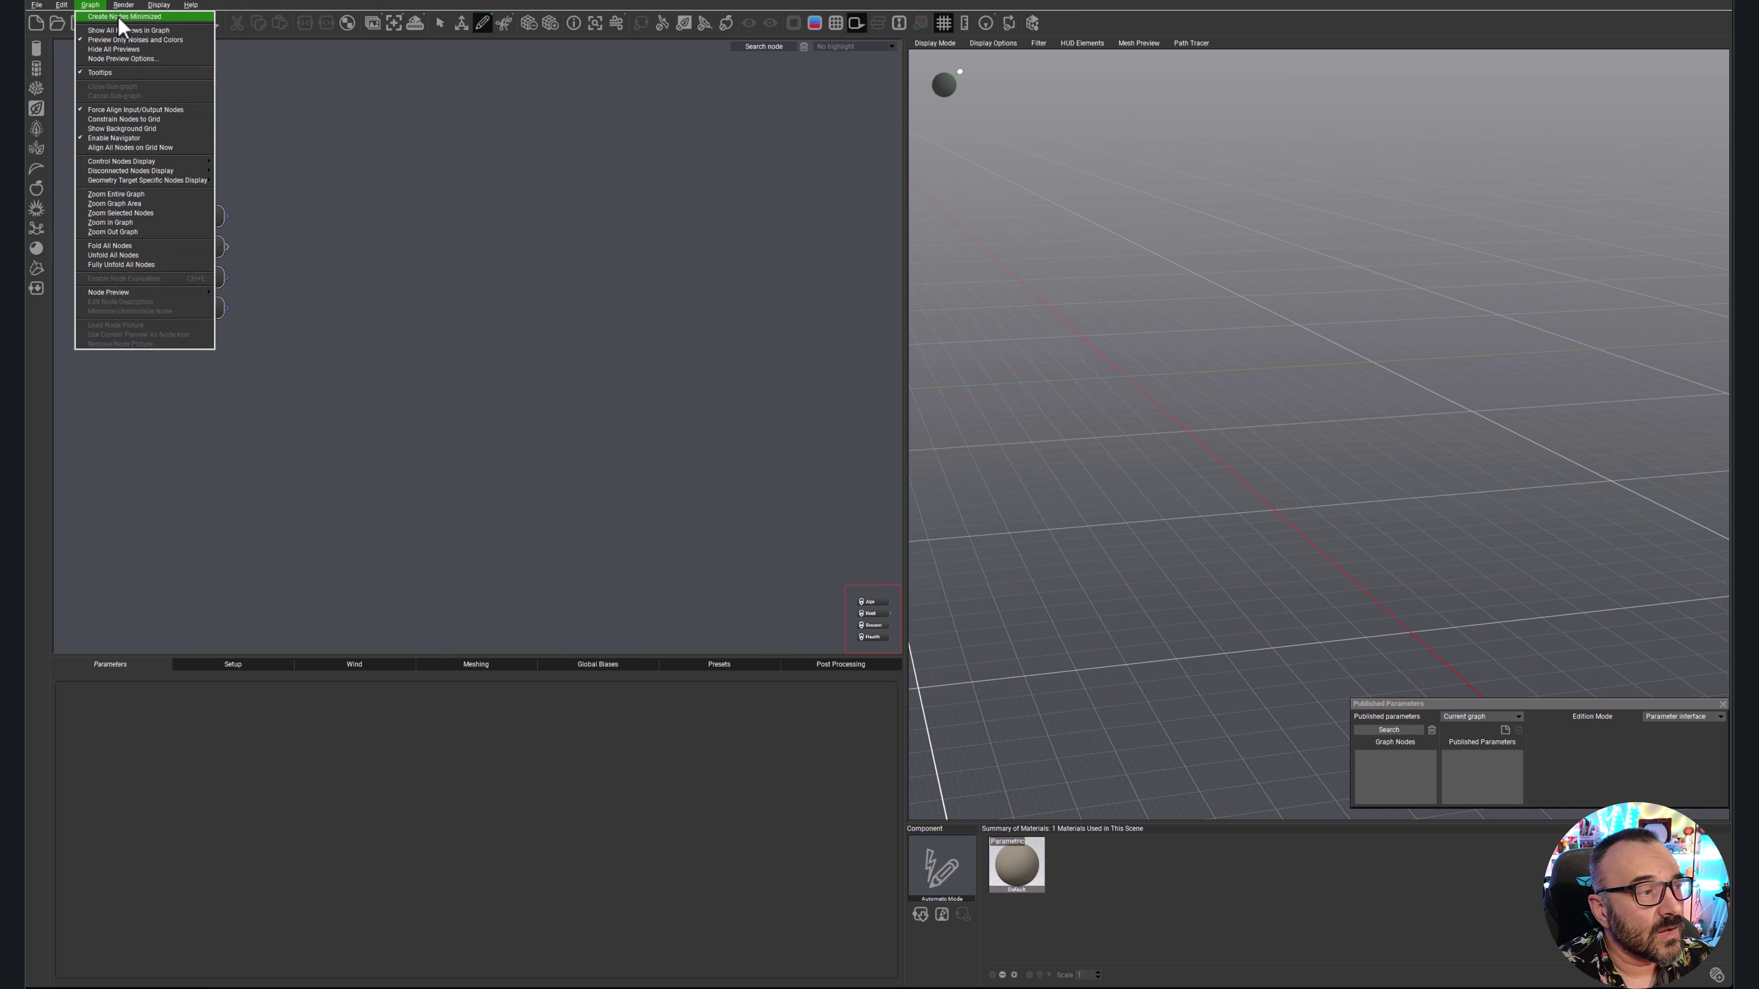
pyautogui.click(120, 17)
pyautogui.click(62, 5)
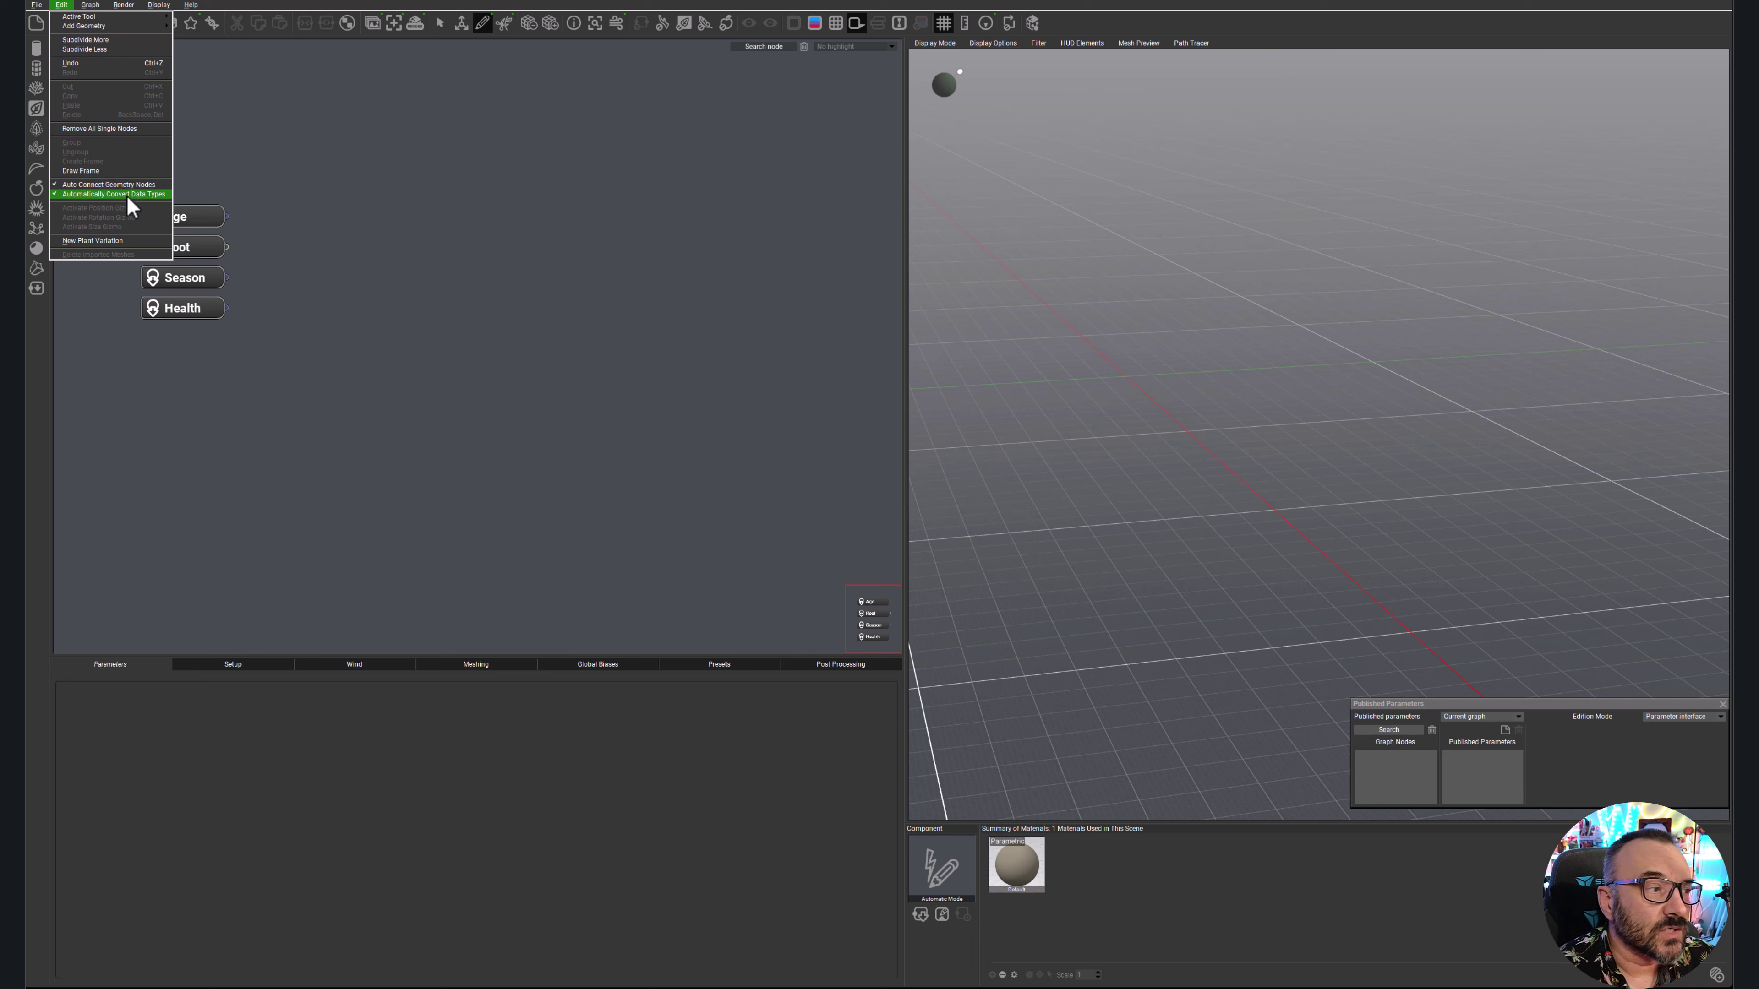
pyautogui.click(196, 184)
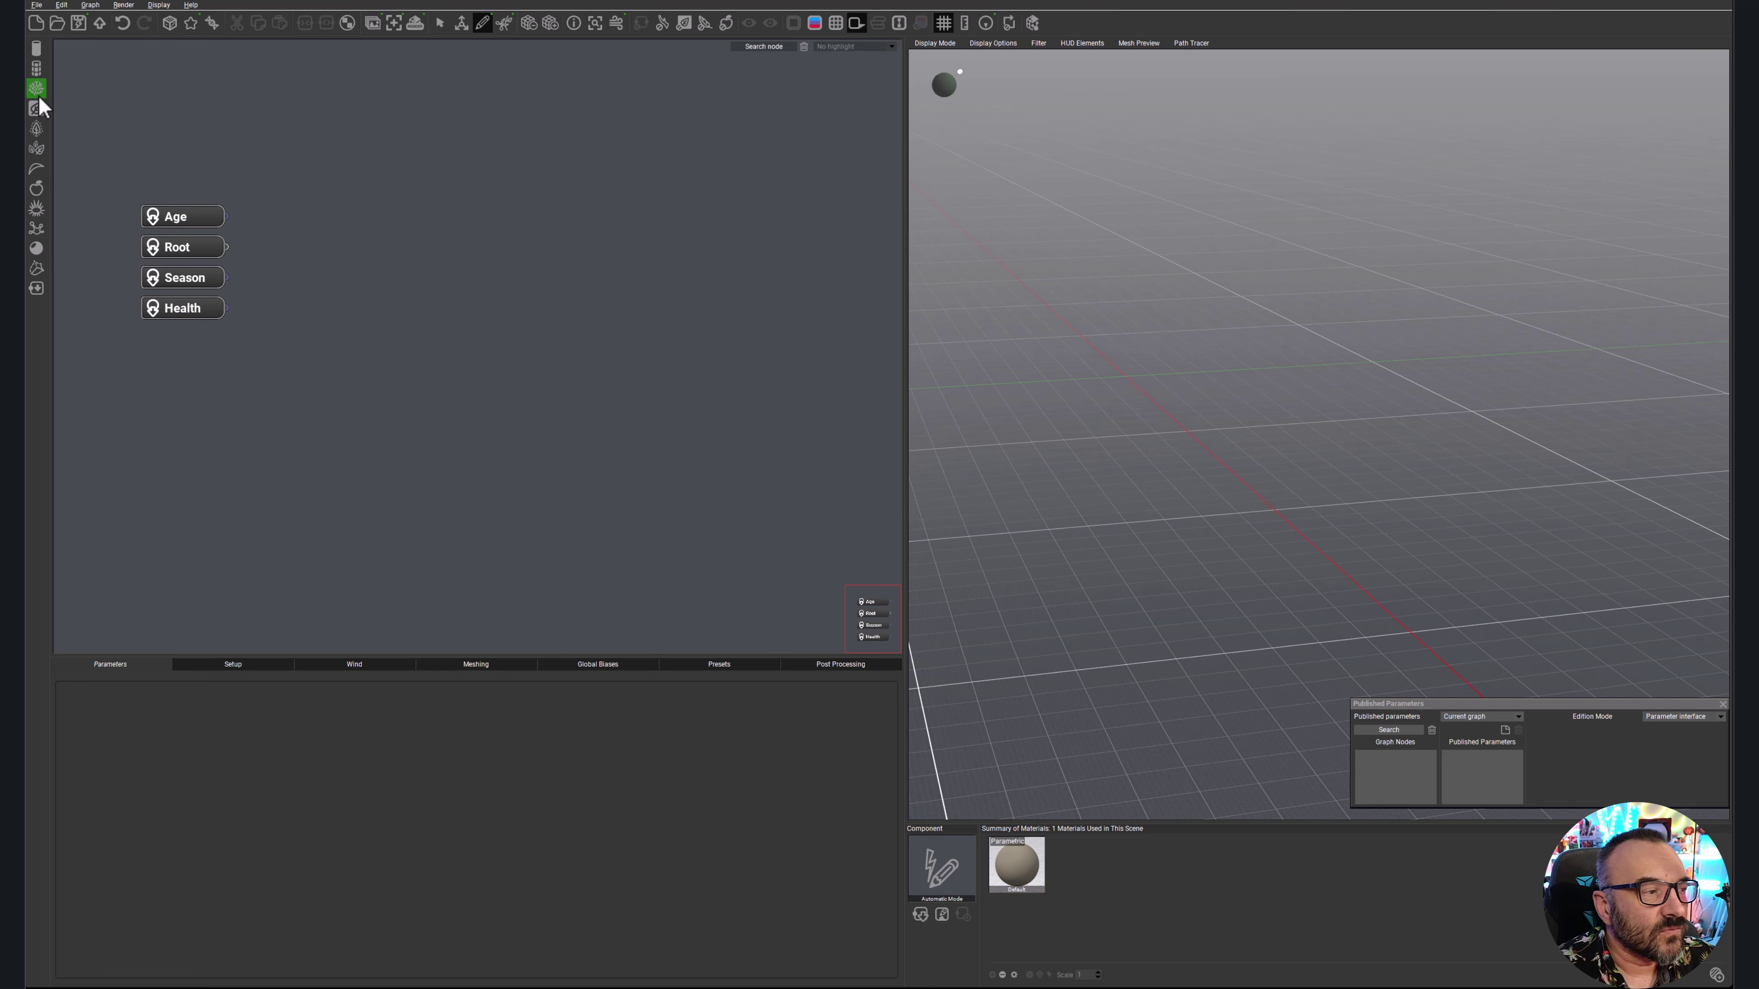
pyautogui.click(37, 55)
pyautogui.moveTo(519, 326); pyautogui.dragTo(448, 227)
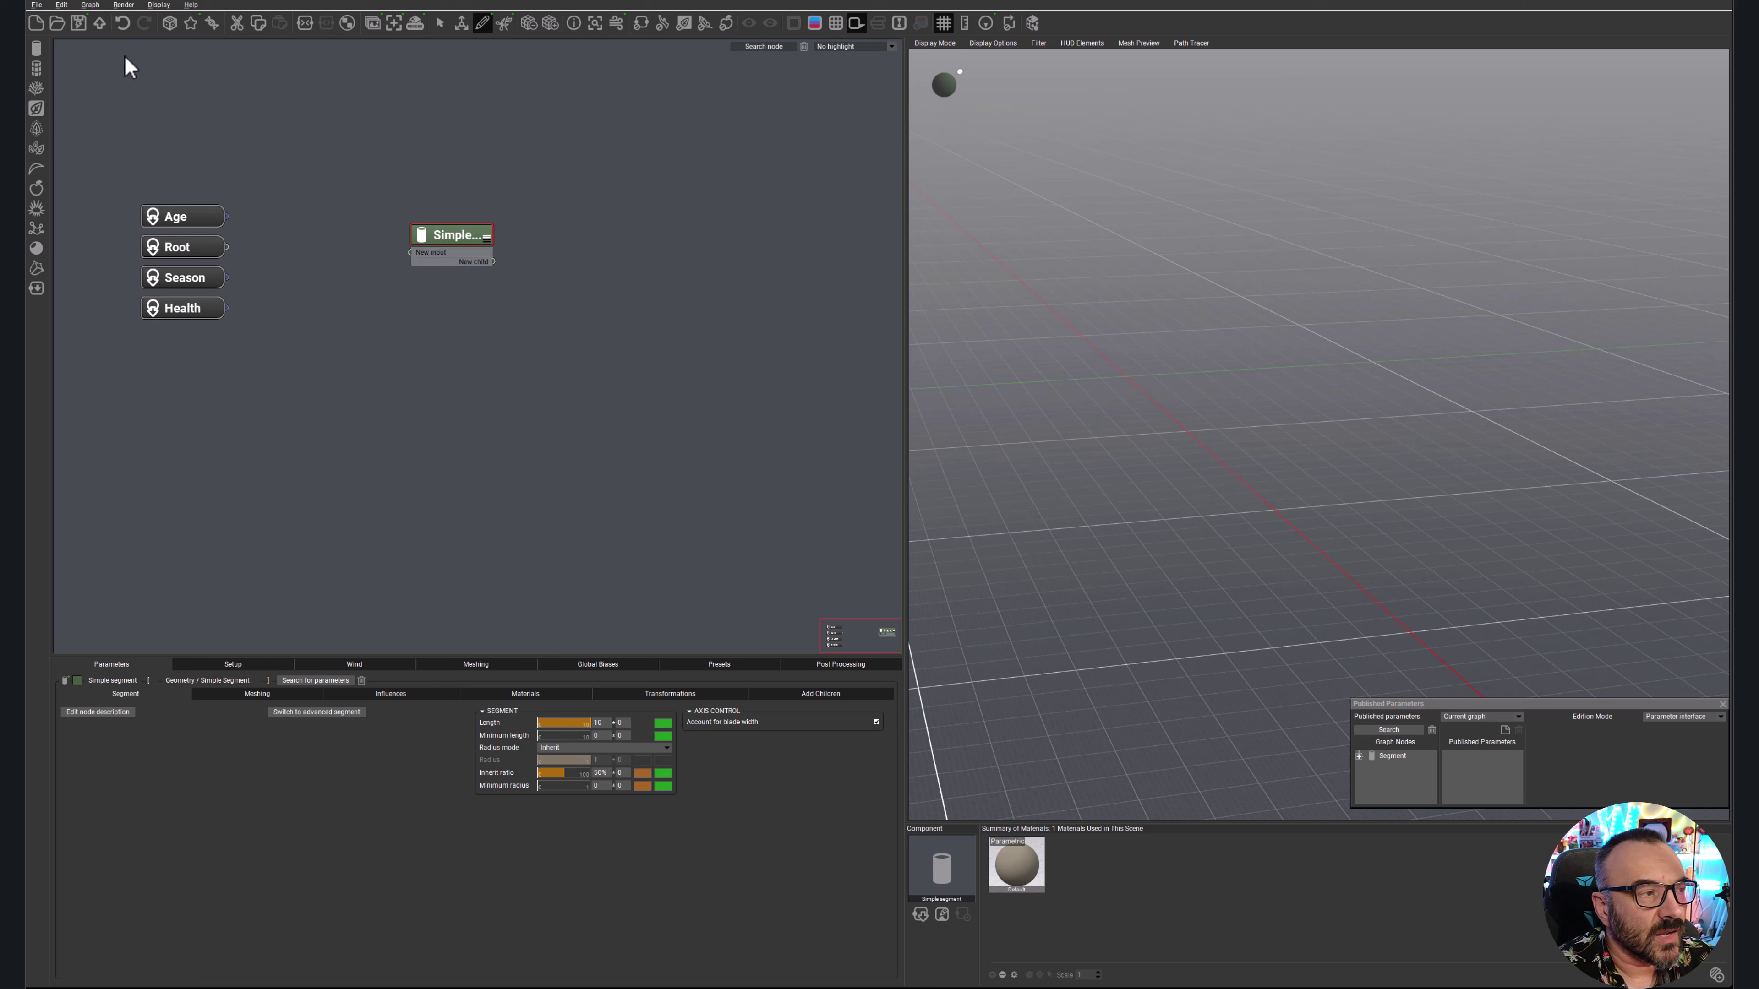
# - Turn on Auto-Connect Geometry Nodes and add a second Simple Segment node as a child of the first
pyautogui.click(59, 6)
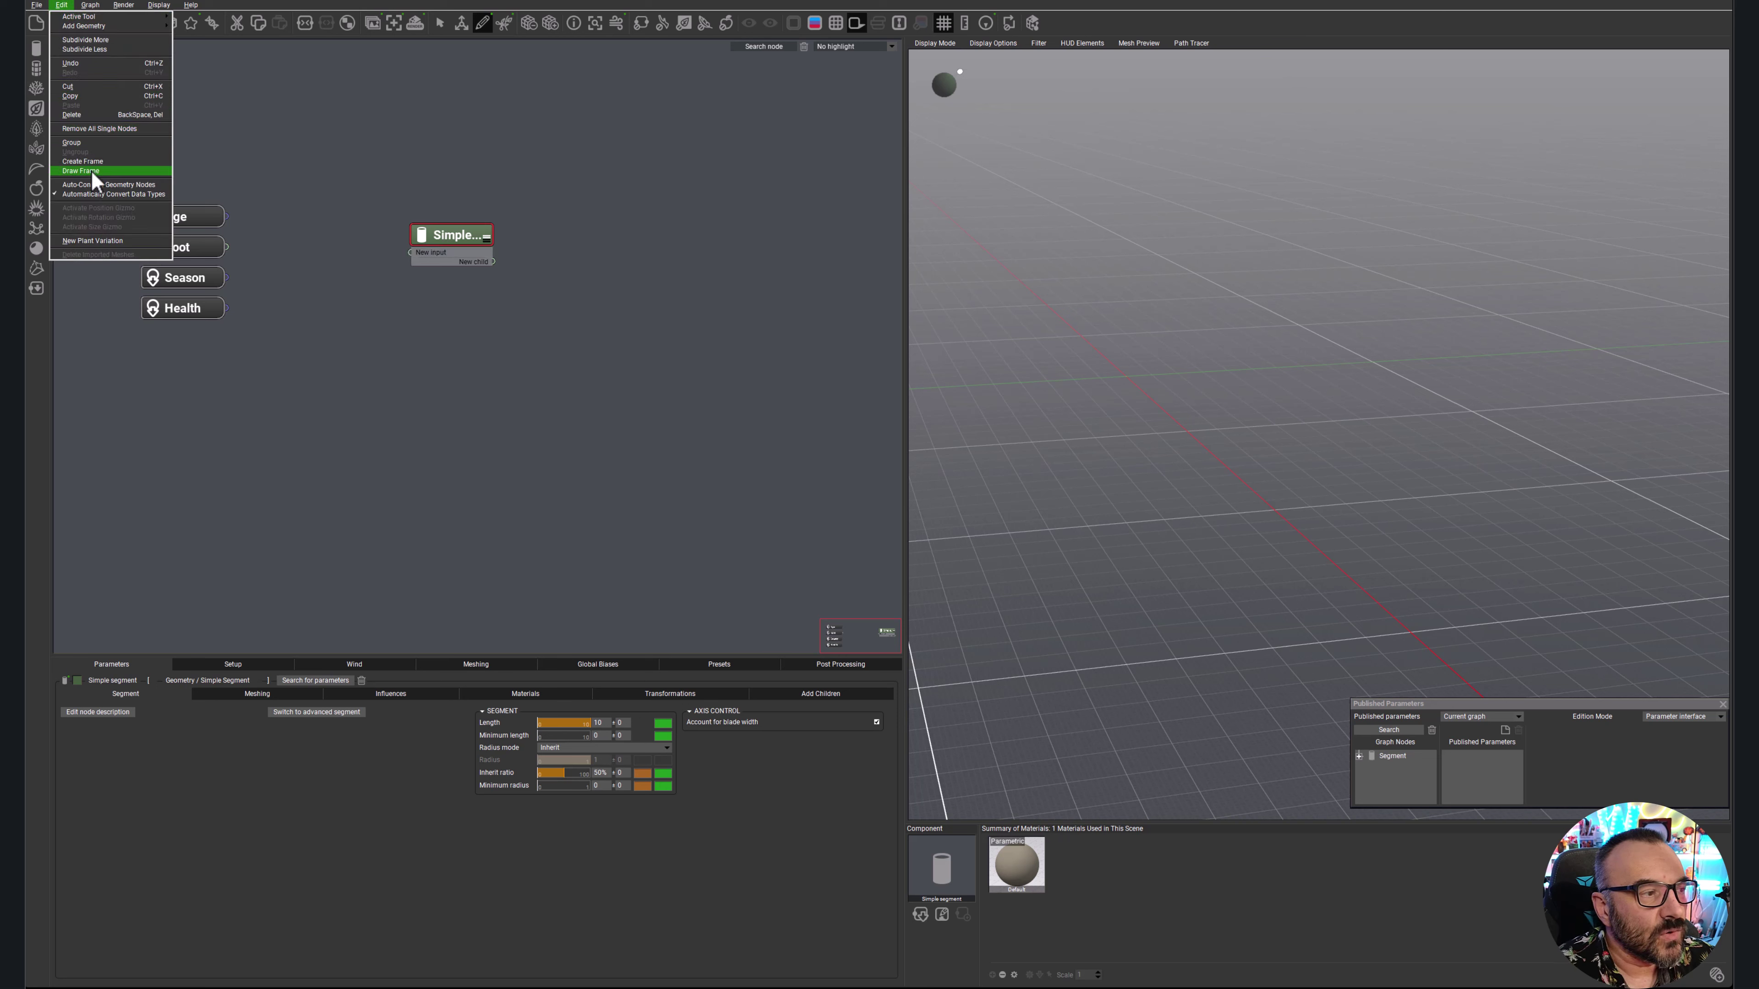
pyautogui.click(95, 185)
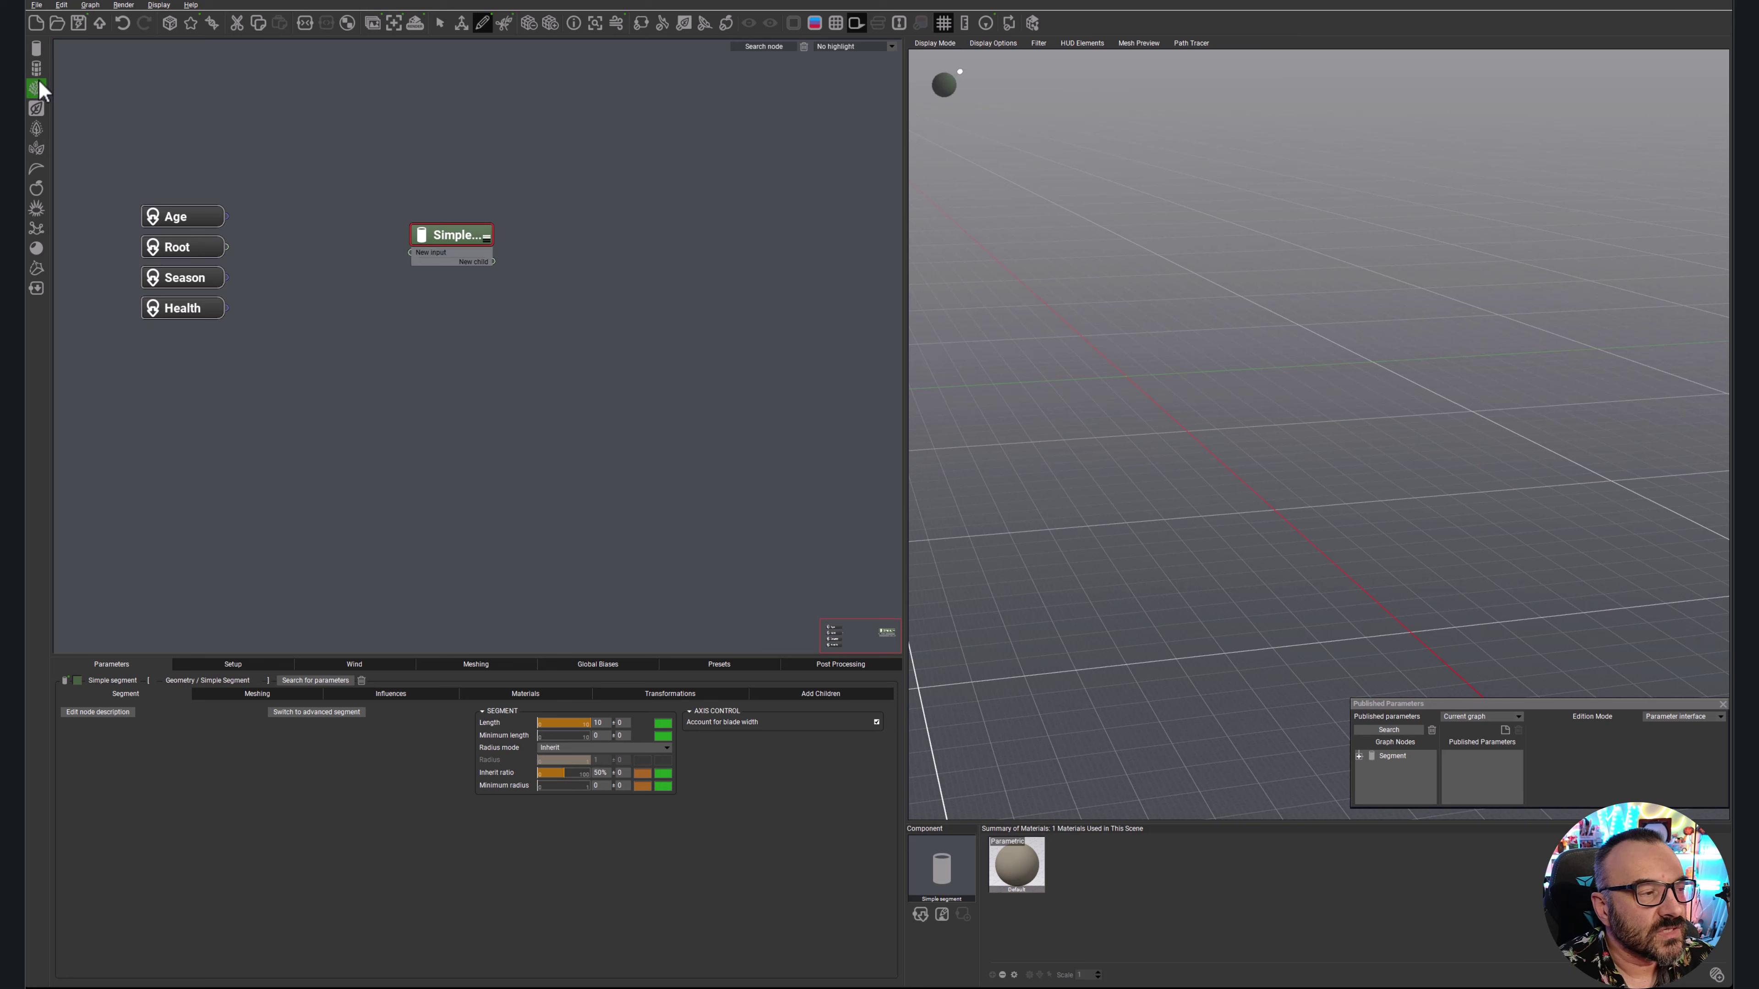
pyautogui.click(43, 53)
pyautogui.moveTo(548, 242); pyautogui.dragTo(579, 266)
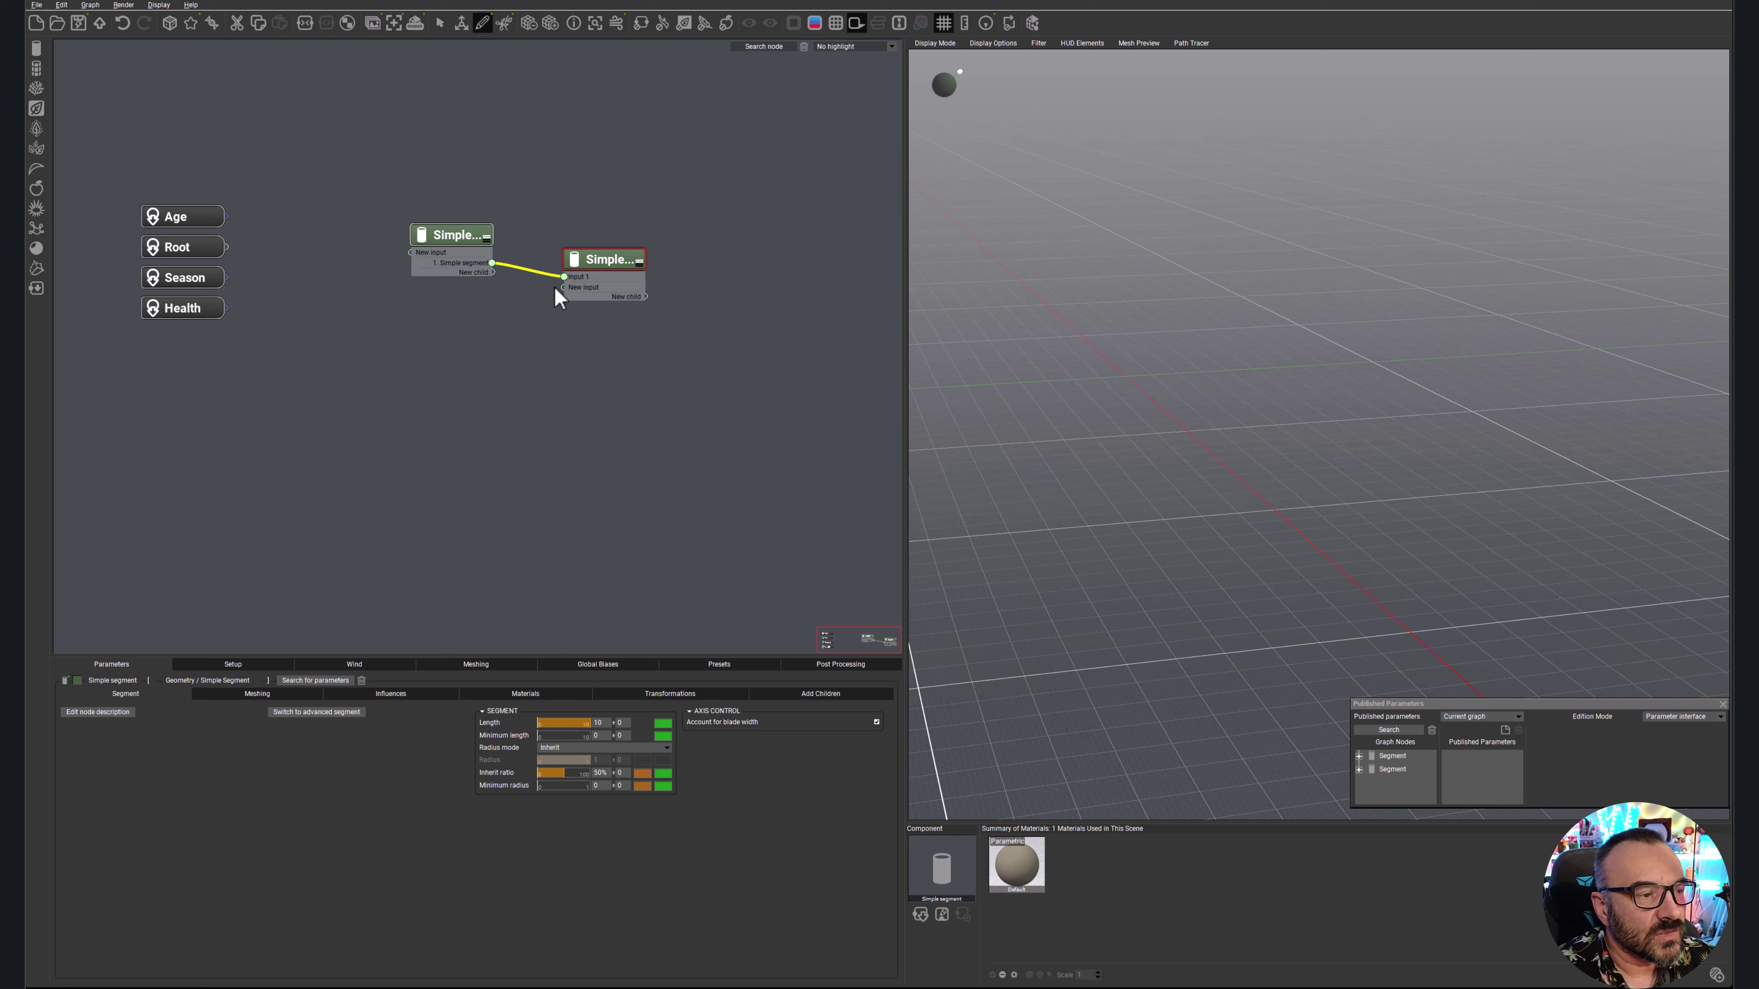
# - Delete both Simple Segment nodes and turn off Auto-Connect Geometry Nodes
pyautogui.moveTo(704, 197); pyautogui.dragTo(349, 346)
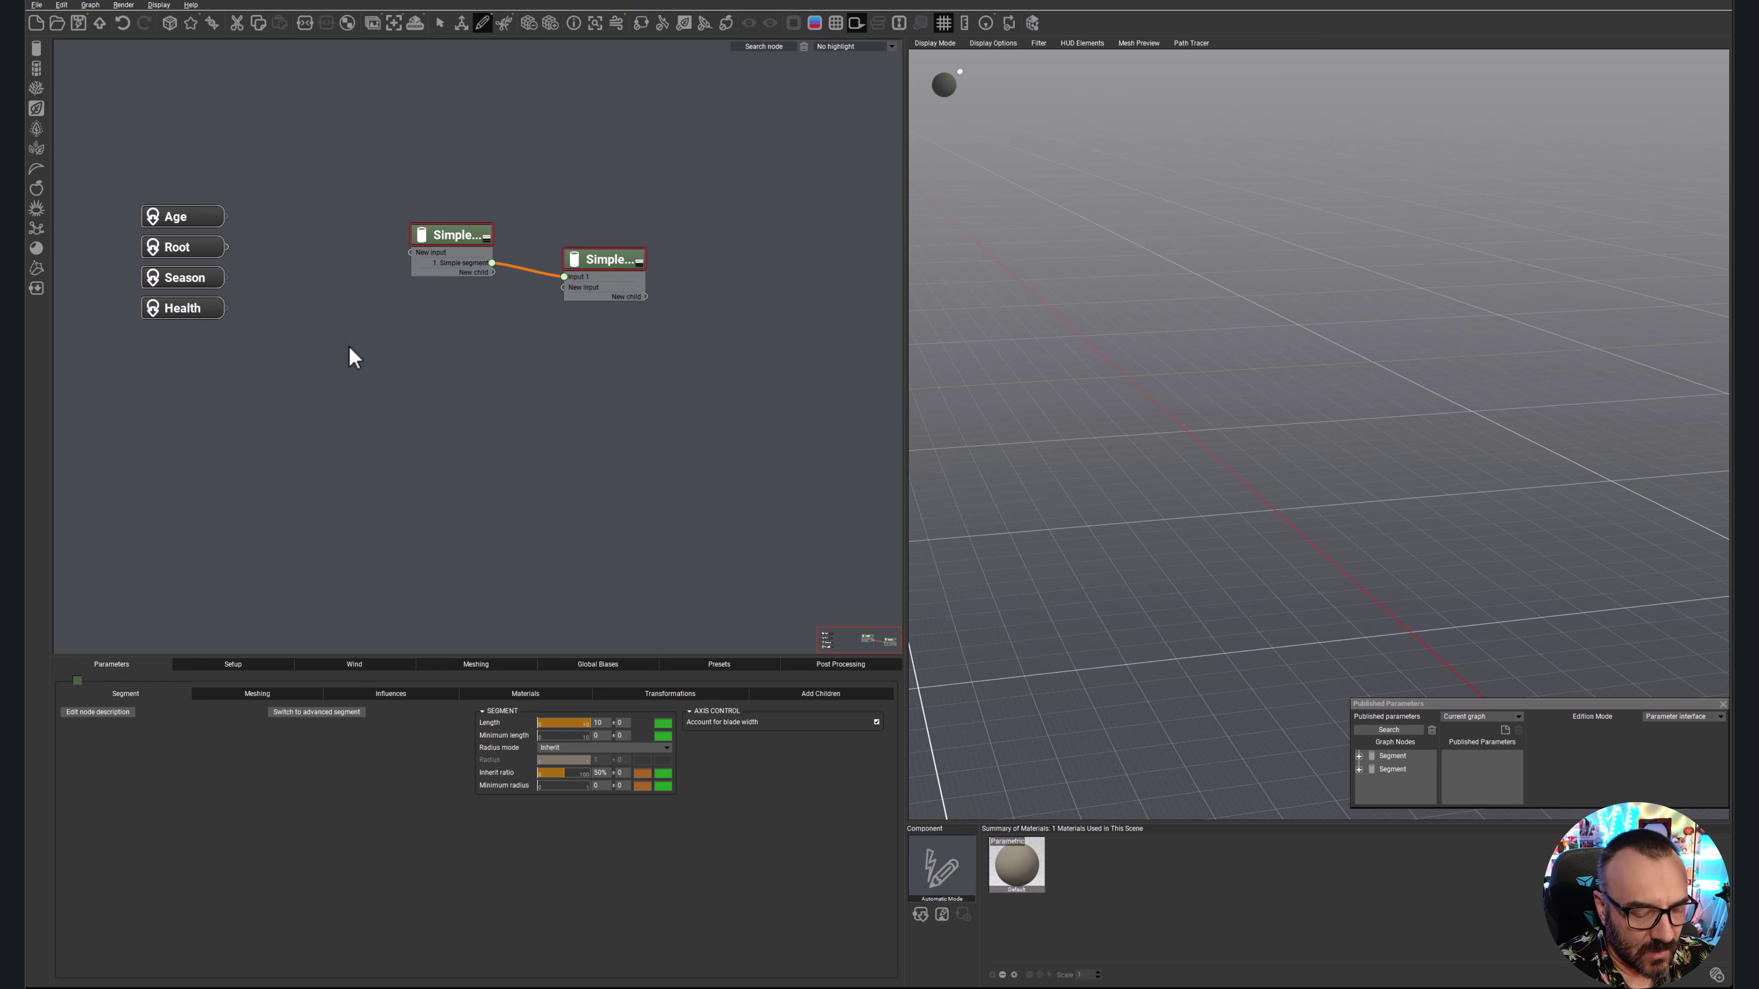
pyautogui.press('Delete')
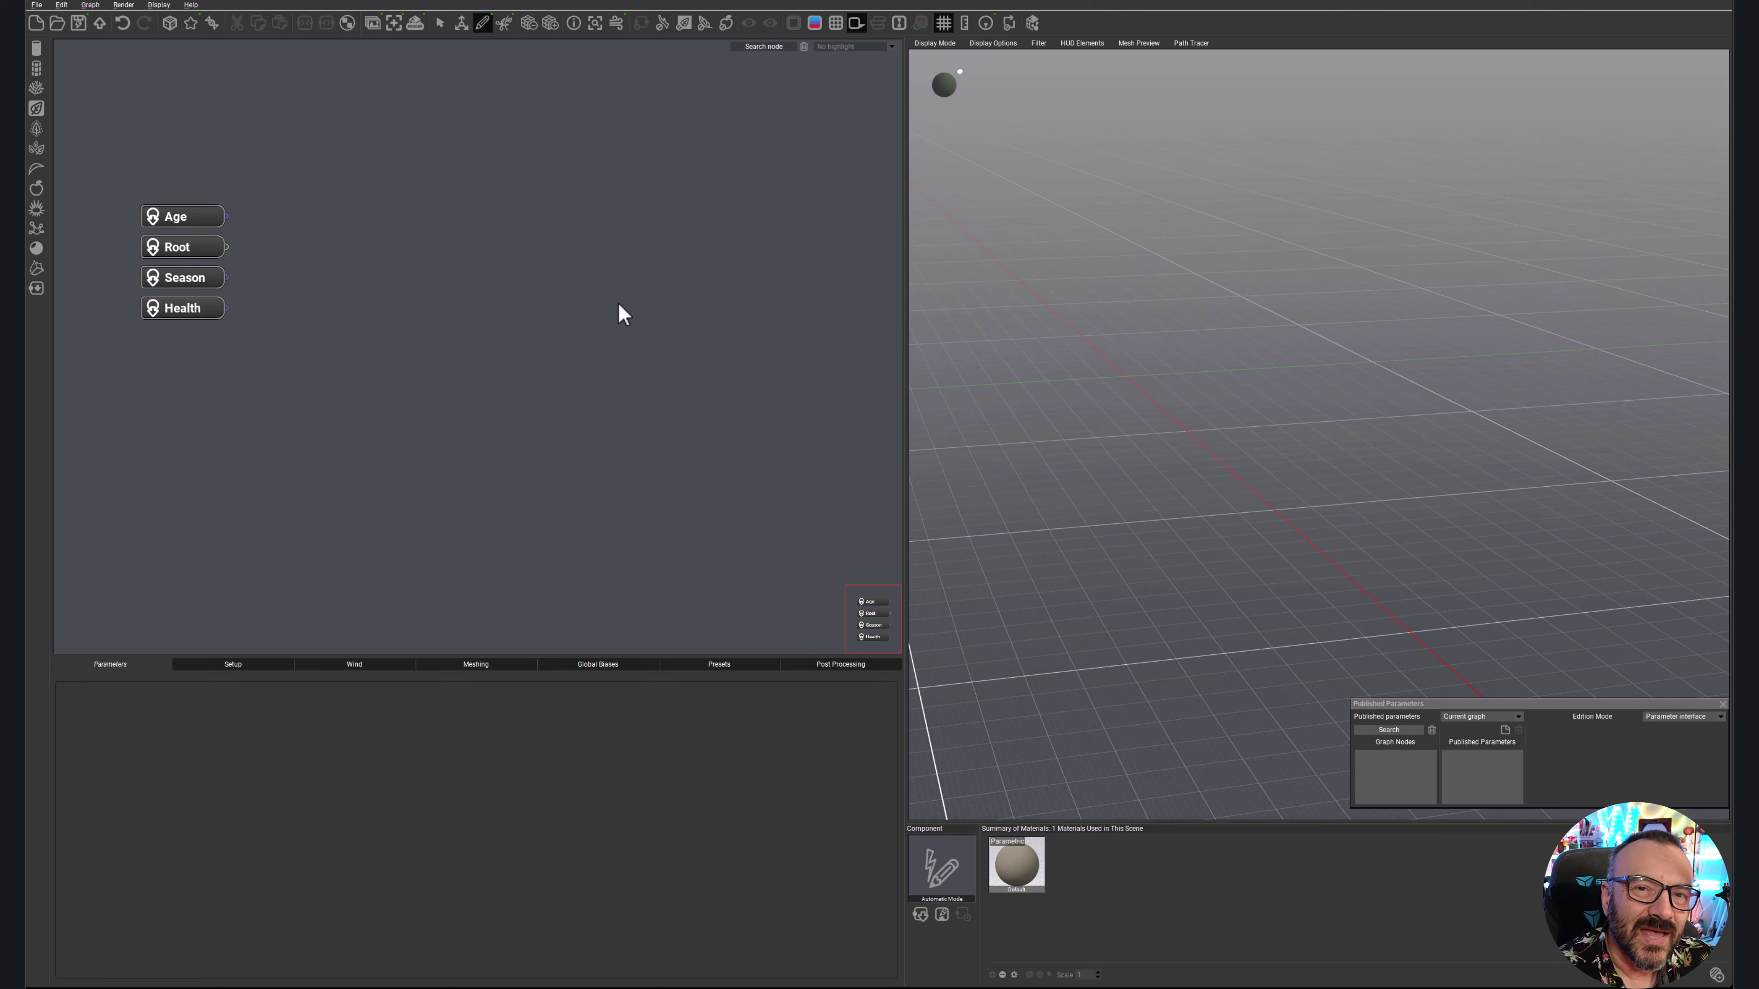
pyautogui.click(61, 6)
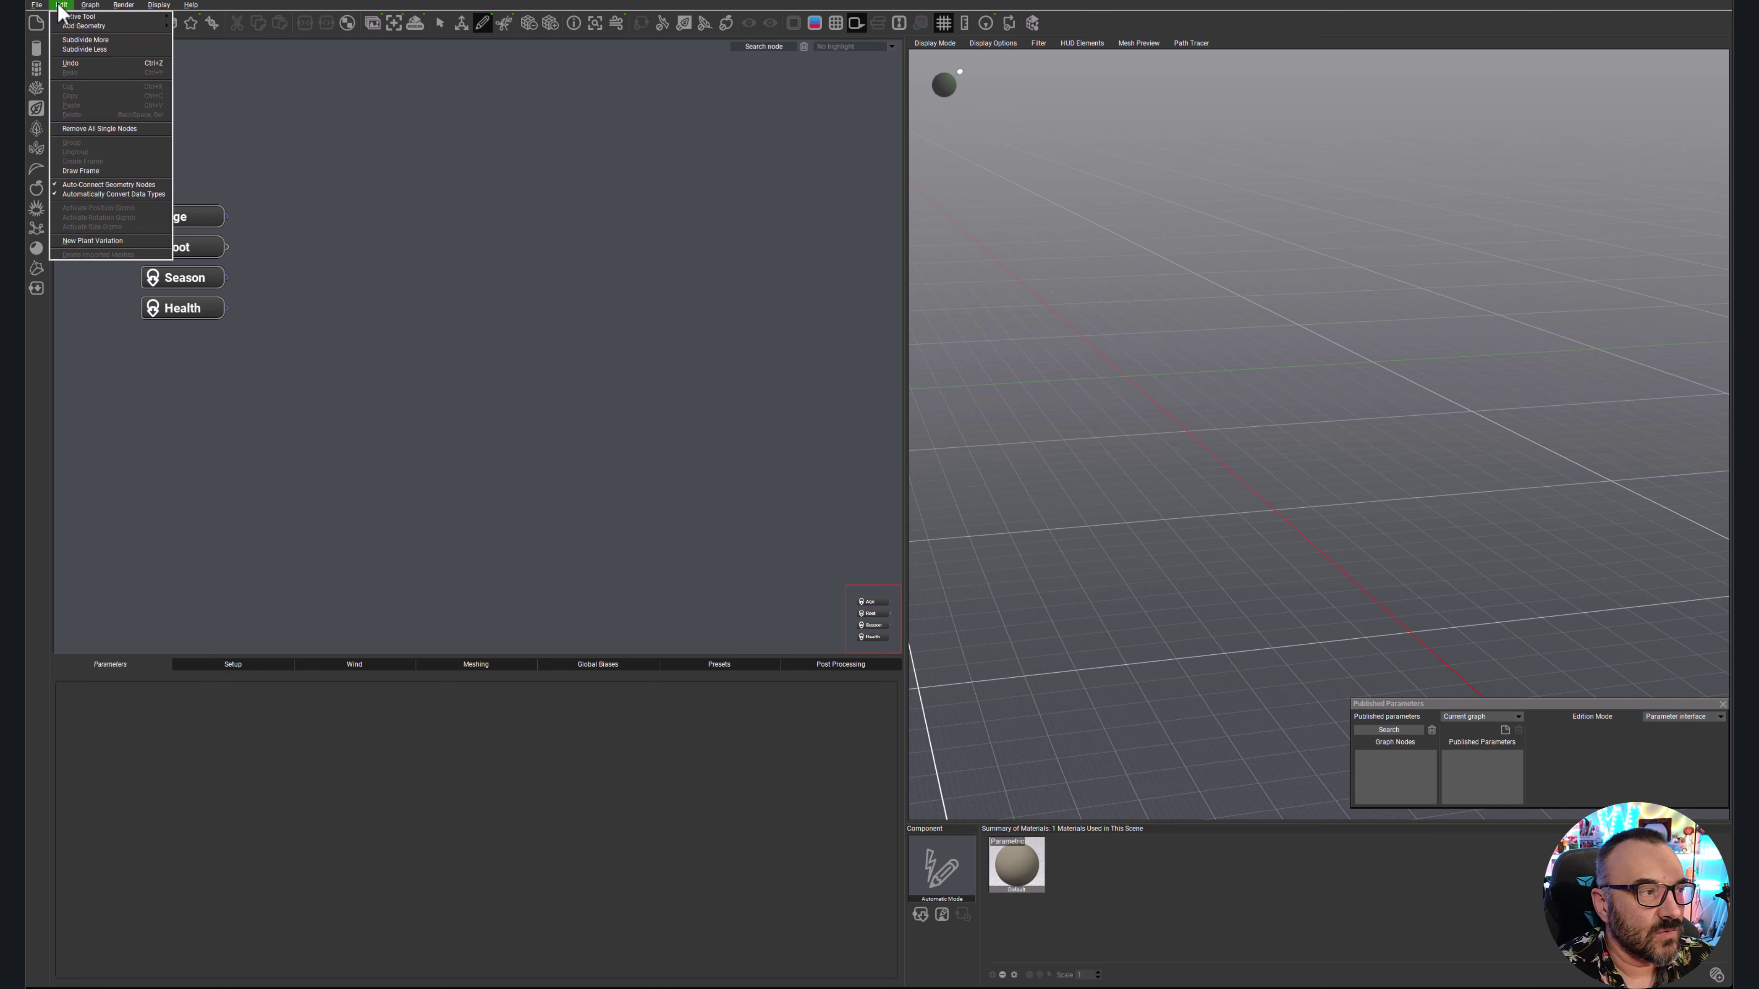
pyautogui.click(100, 186)
# - Inspect the Advanced Camera Options and close them without changes
pyautogui.click(62, 5)
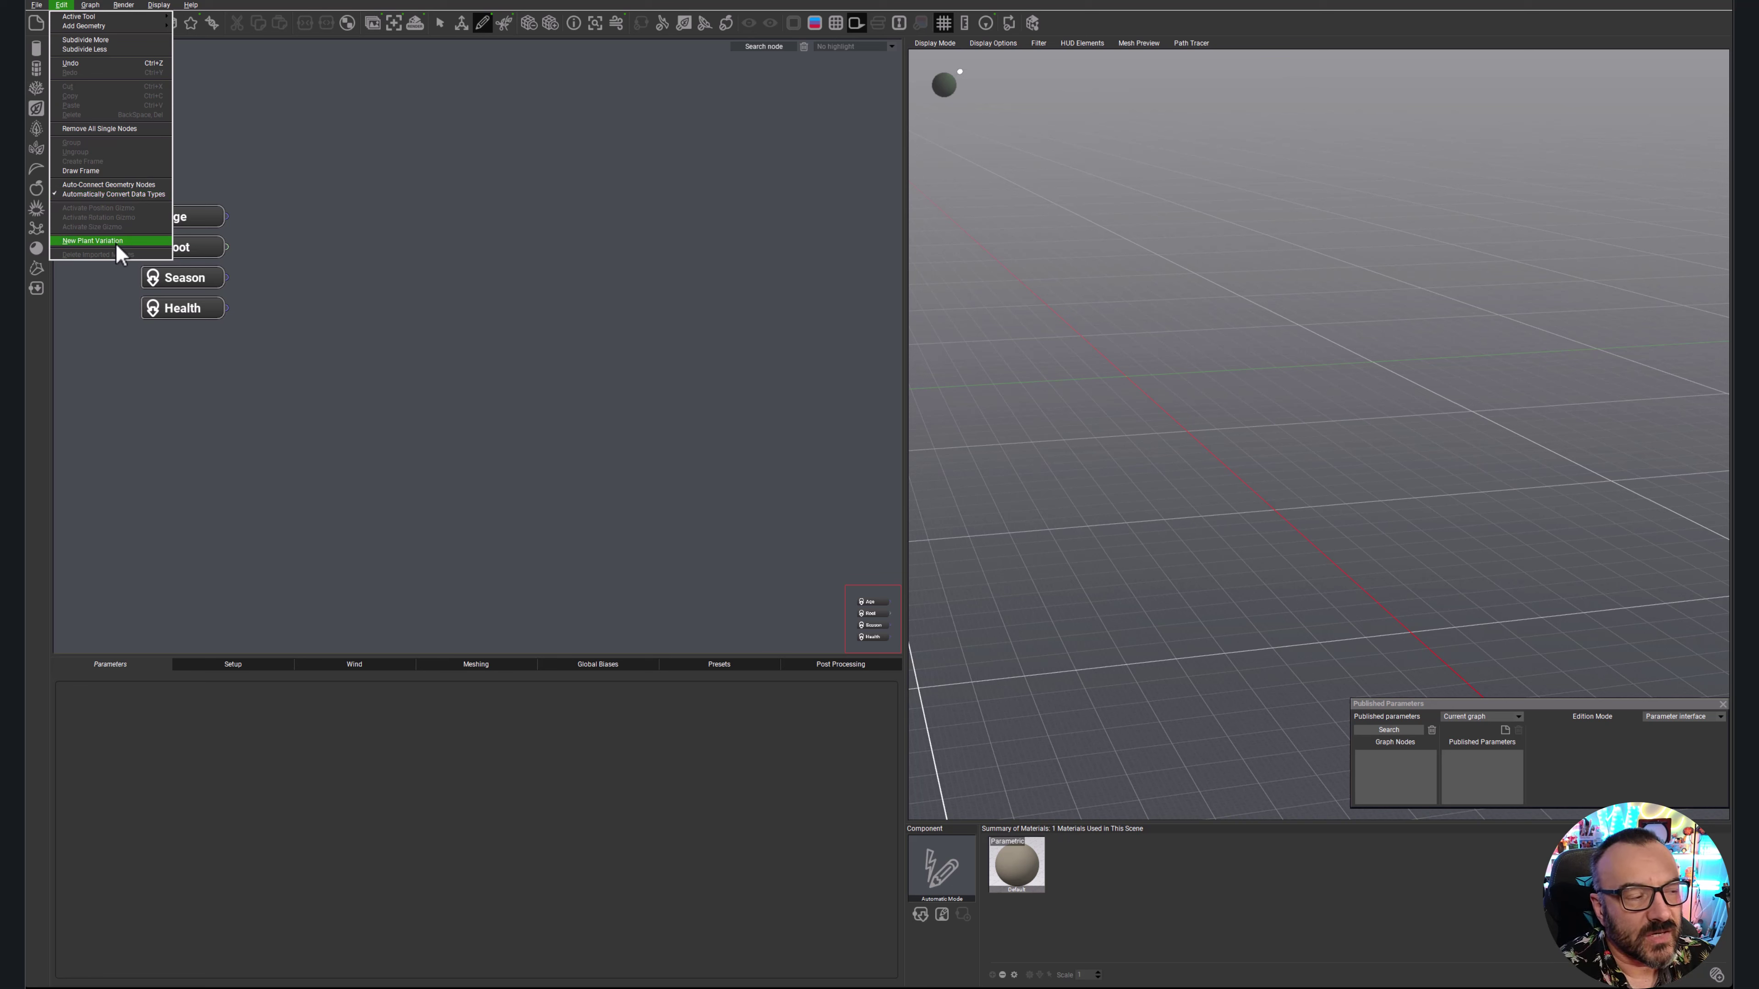
pyautogui.click(91, 7)
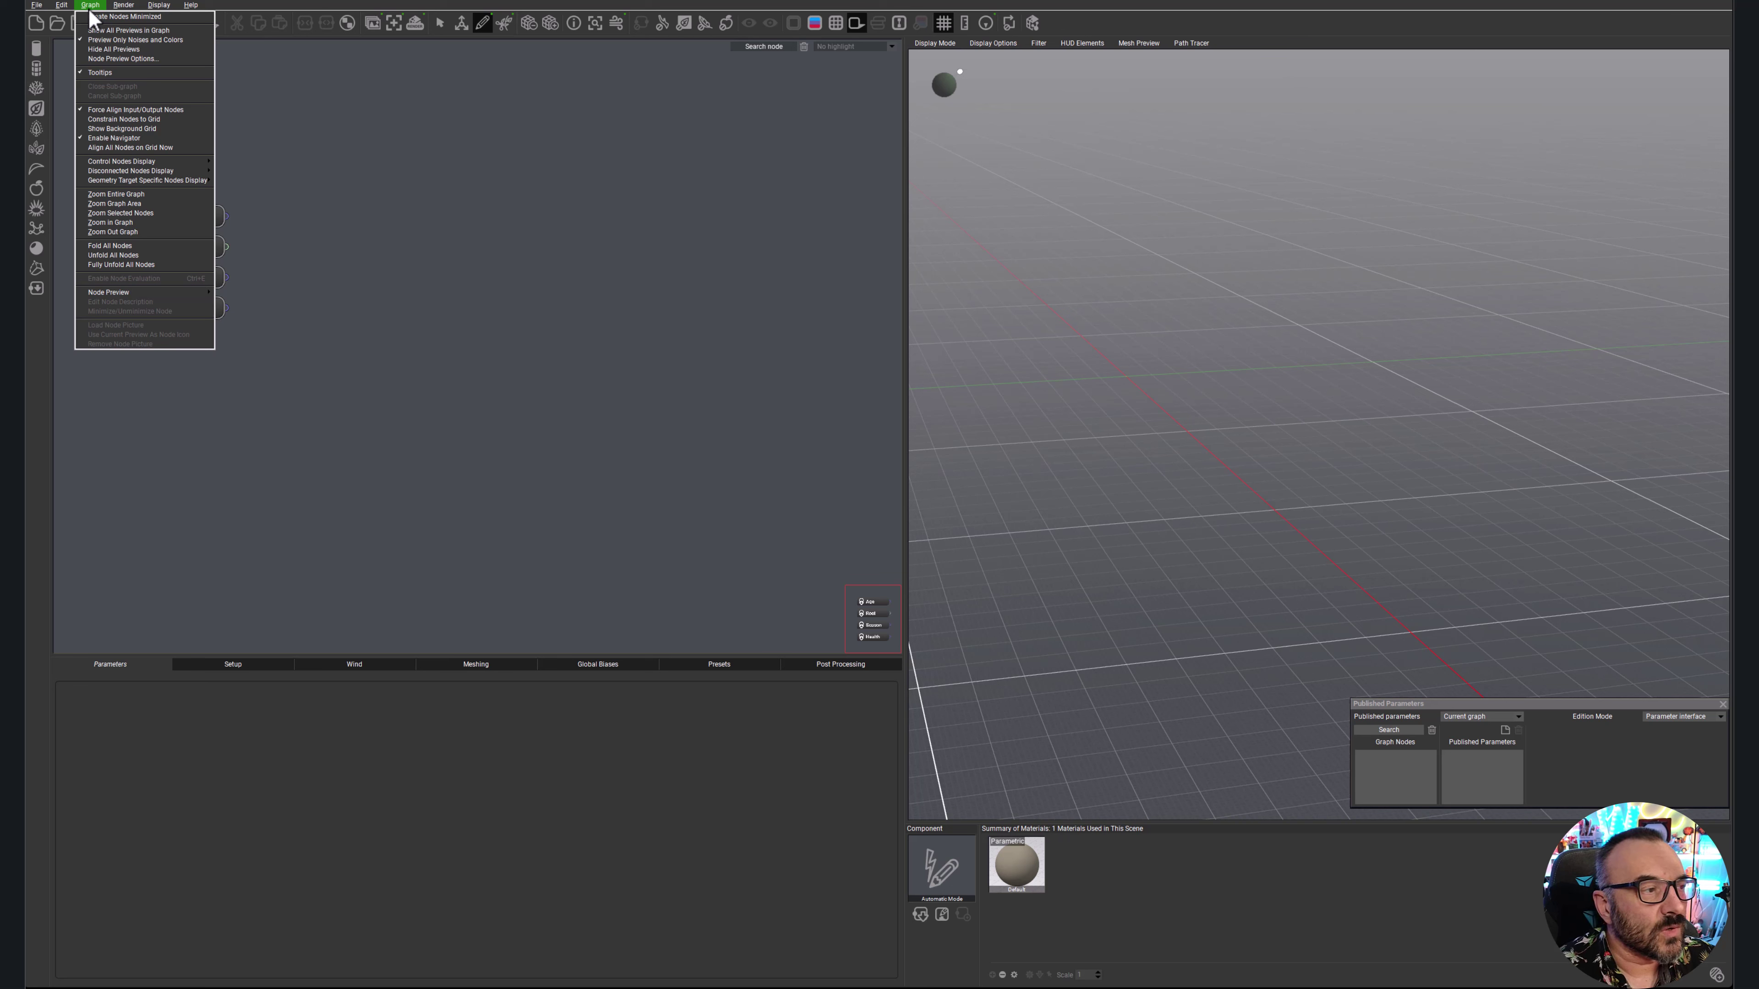
pyautogui.moveTo(38, 5)
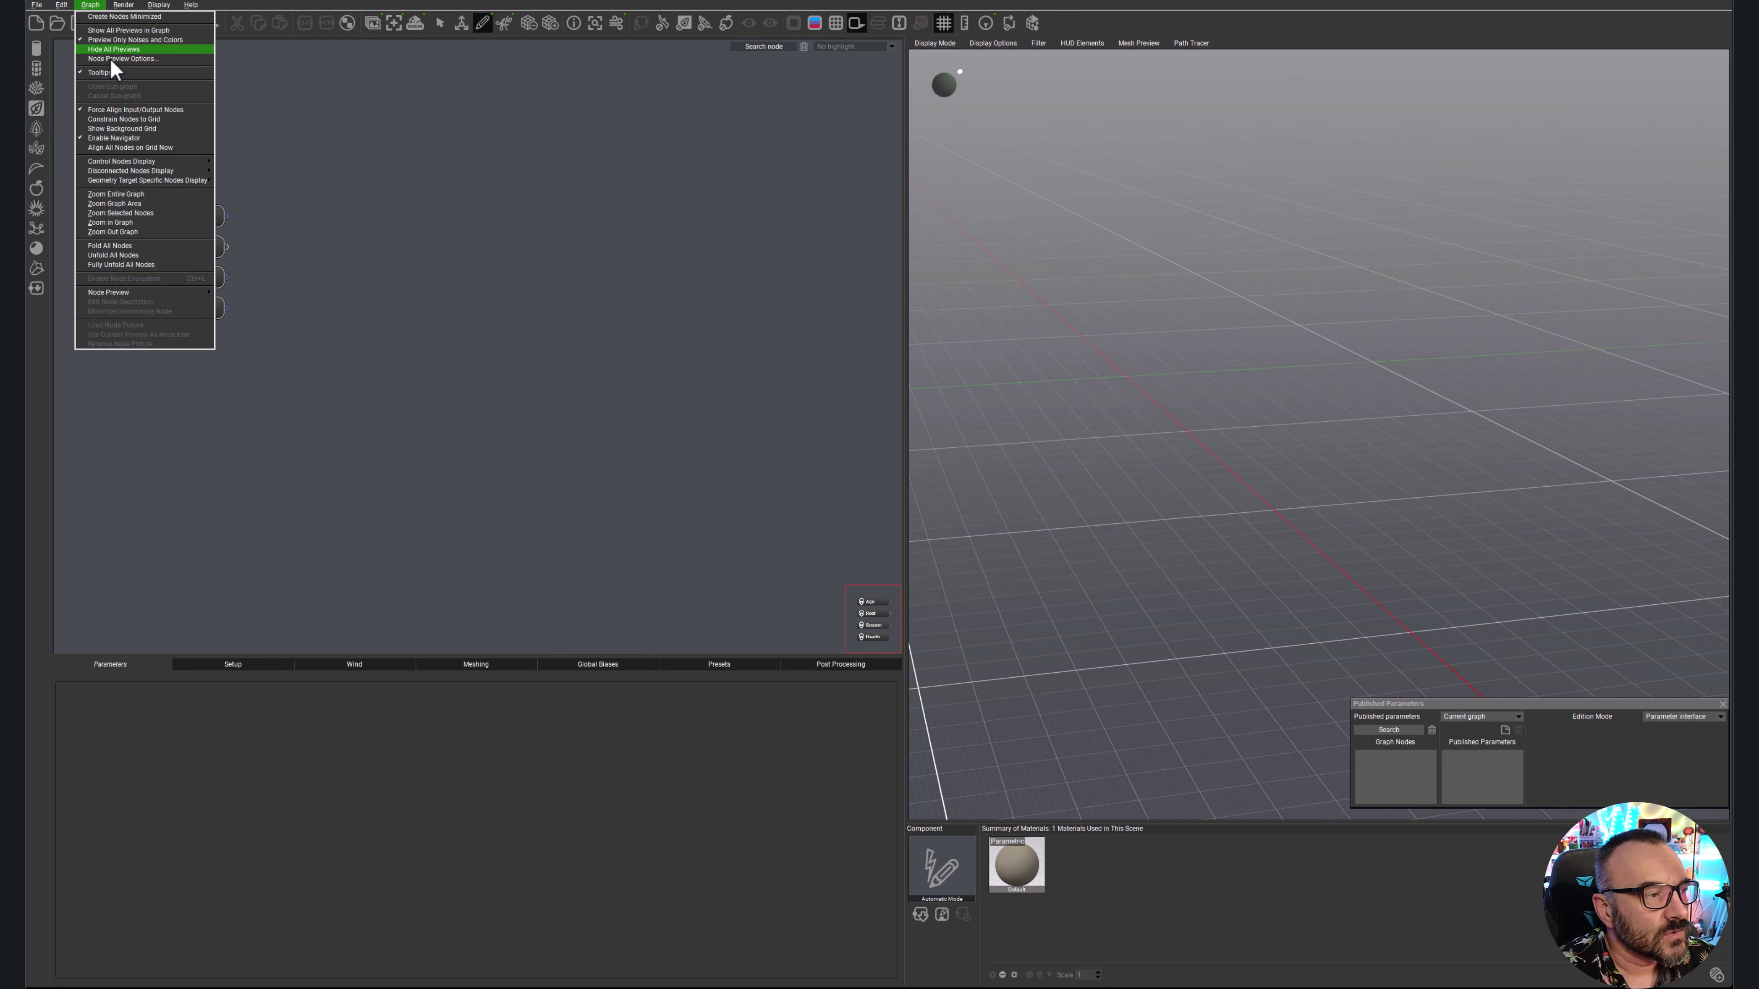
pyautogui.moveTo(138, 180)
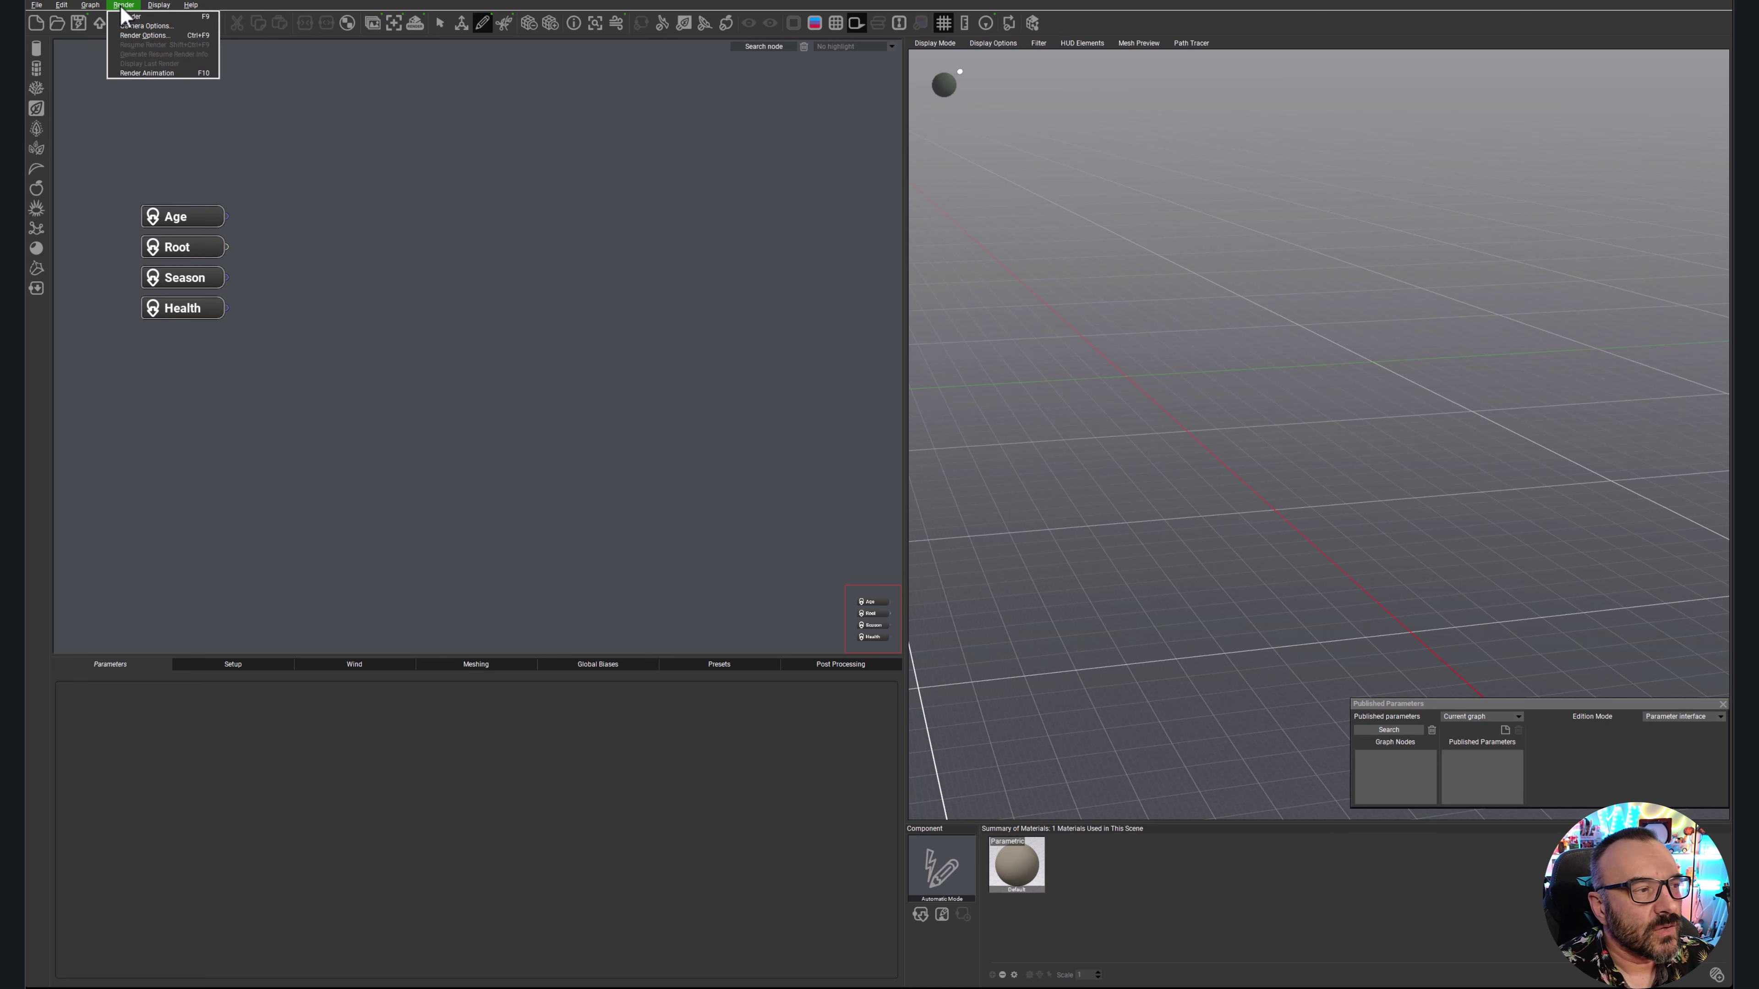
pyautogui.click(135, 26)
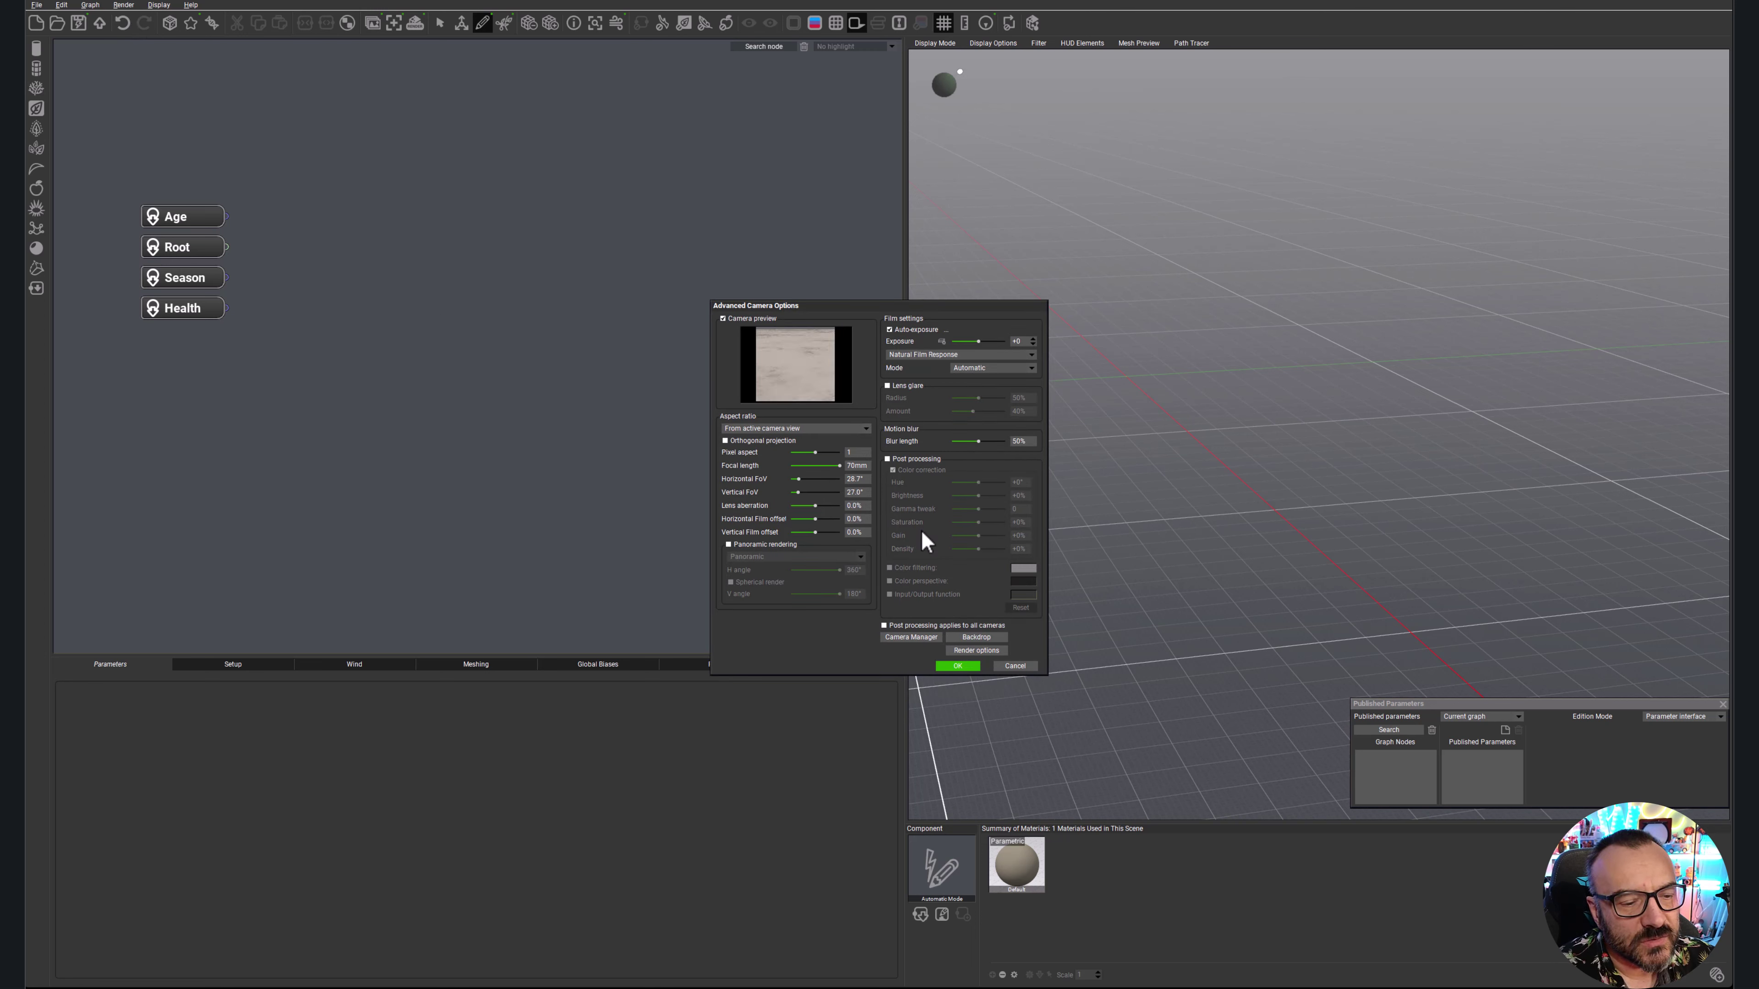
pyautogui.click(1016, 665)
# - Inspect the Default material in the Advanced Material Editor and close it without changes
pyautogui.doubleClick(1005, 872)
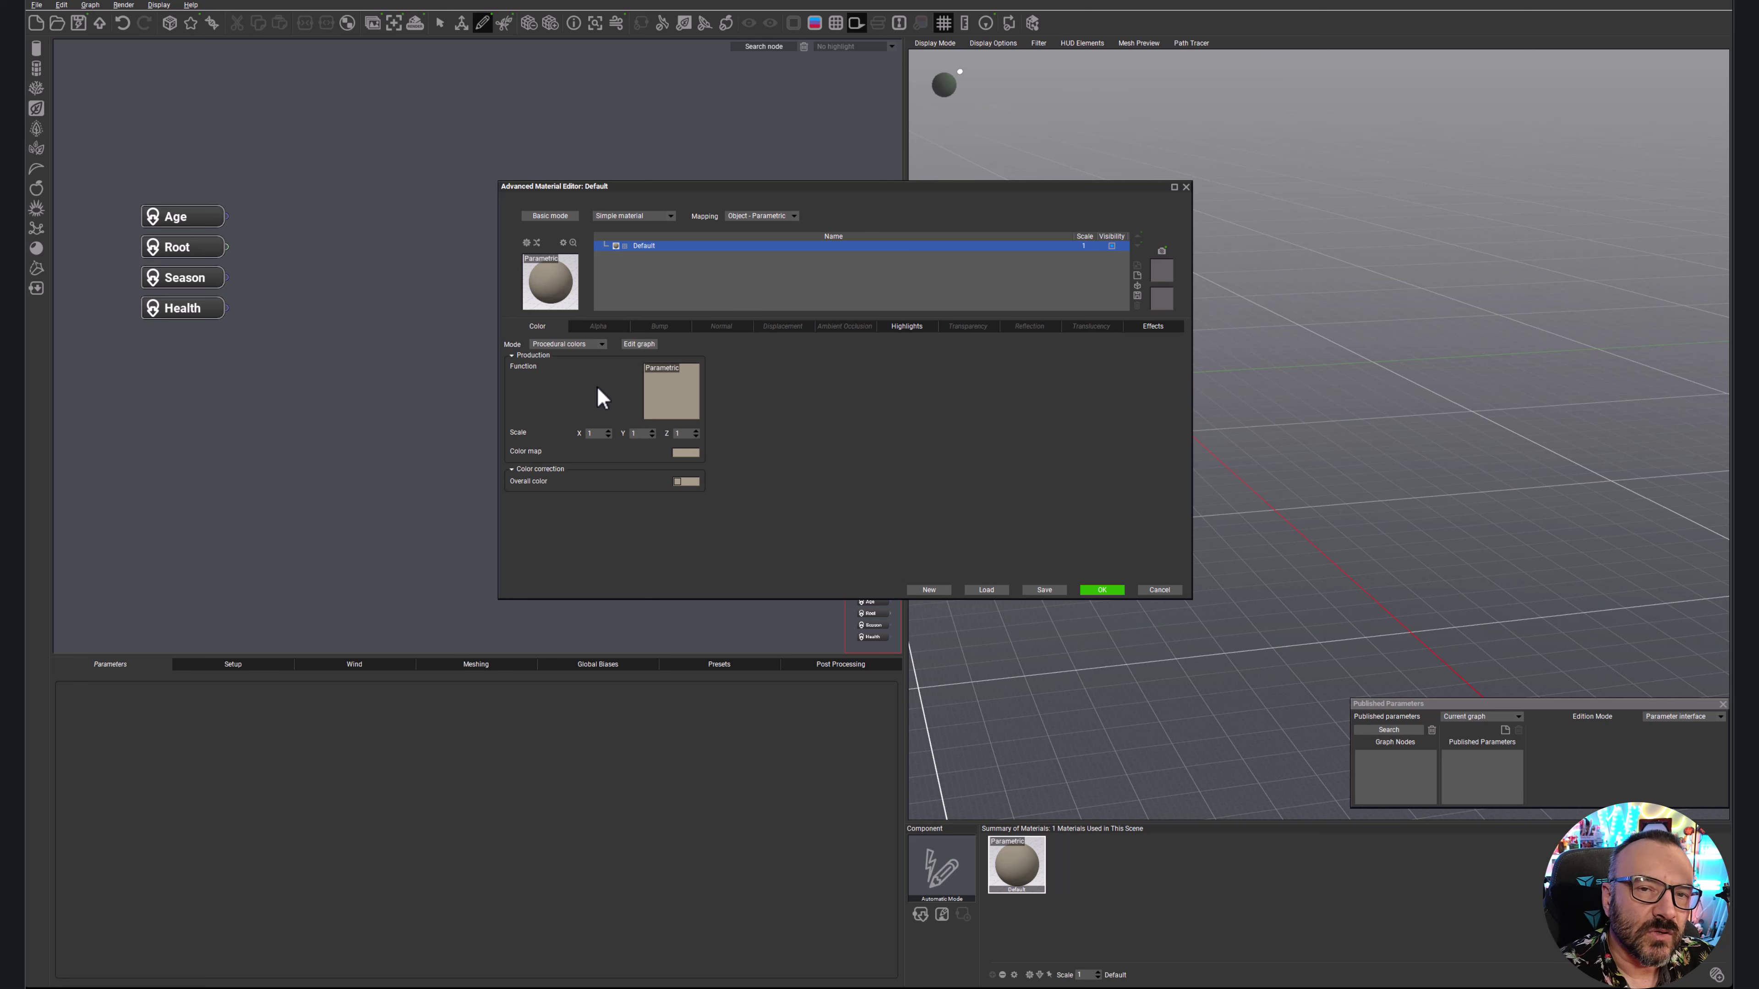
pyautogui.click(1185, 187)
pyautogui.click(122, 5)
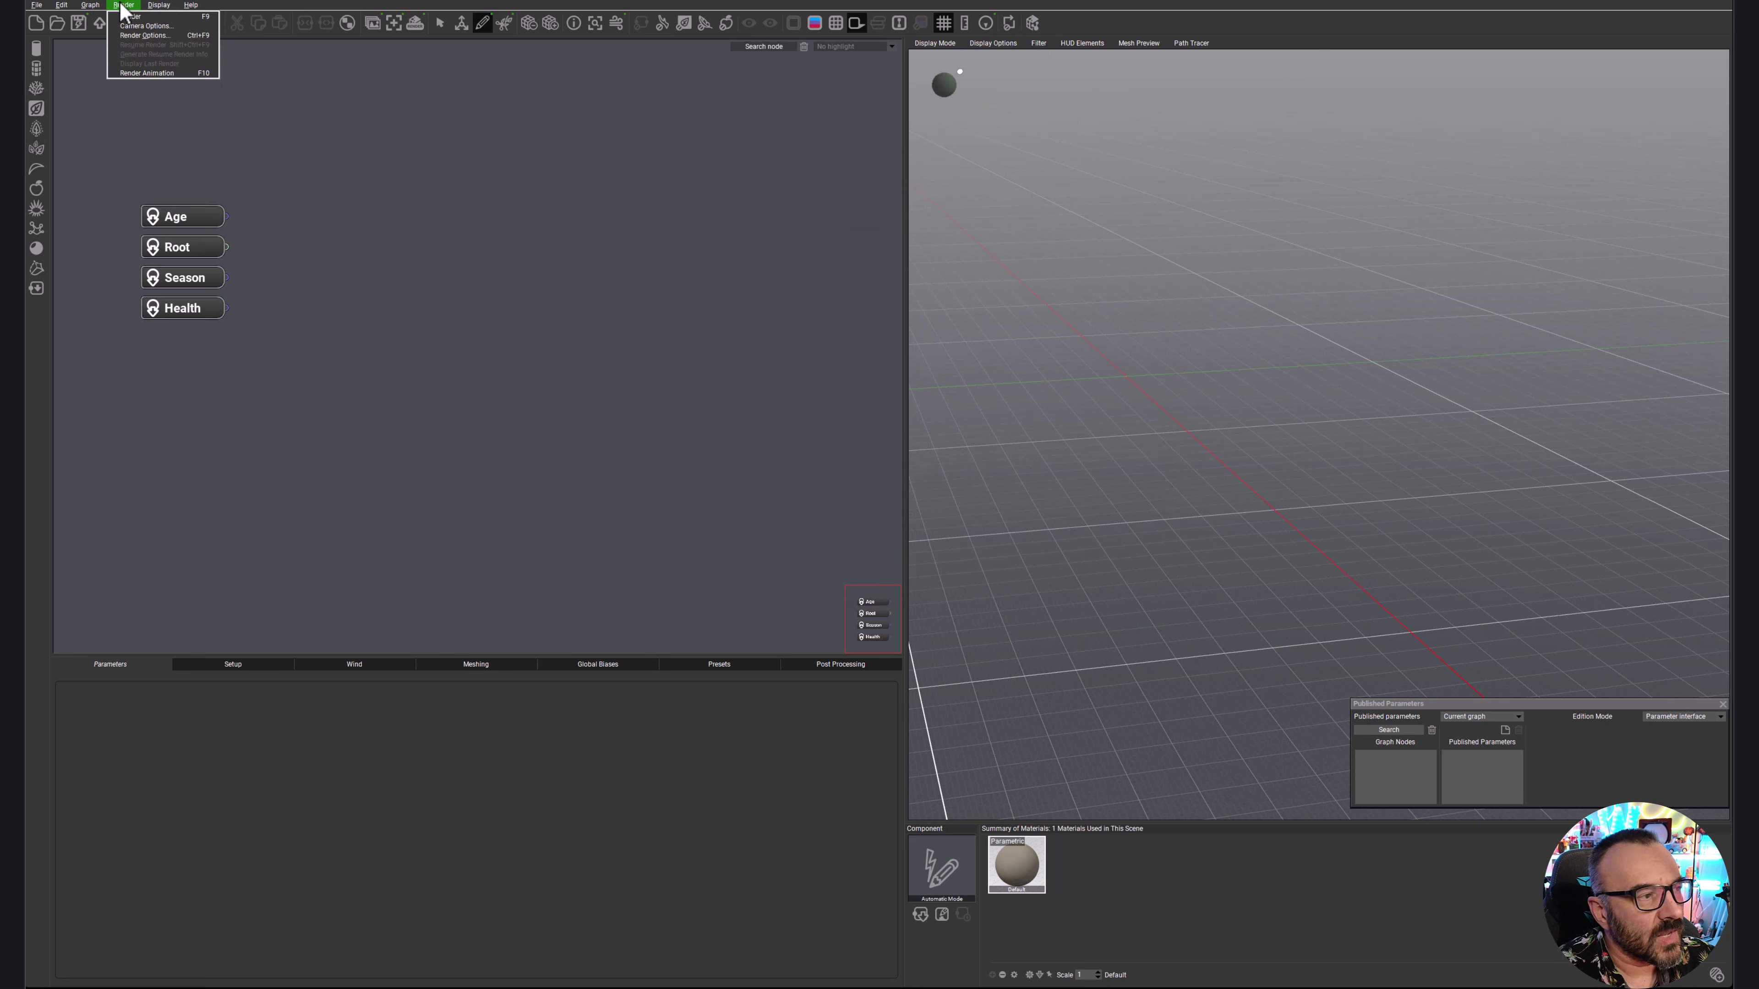
pyautogui.moveTo(166, 8)
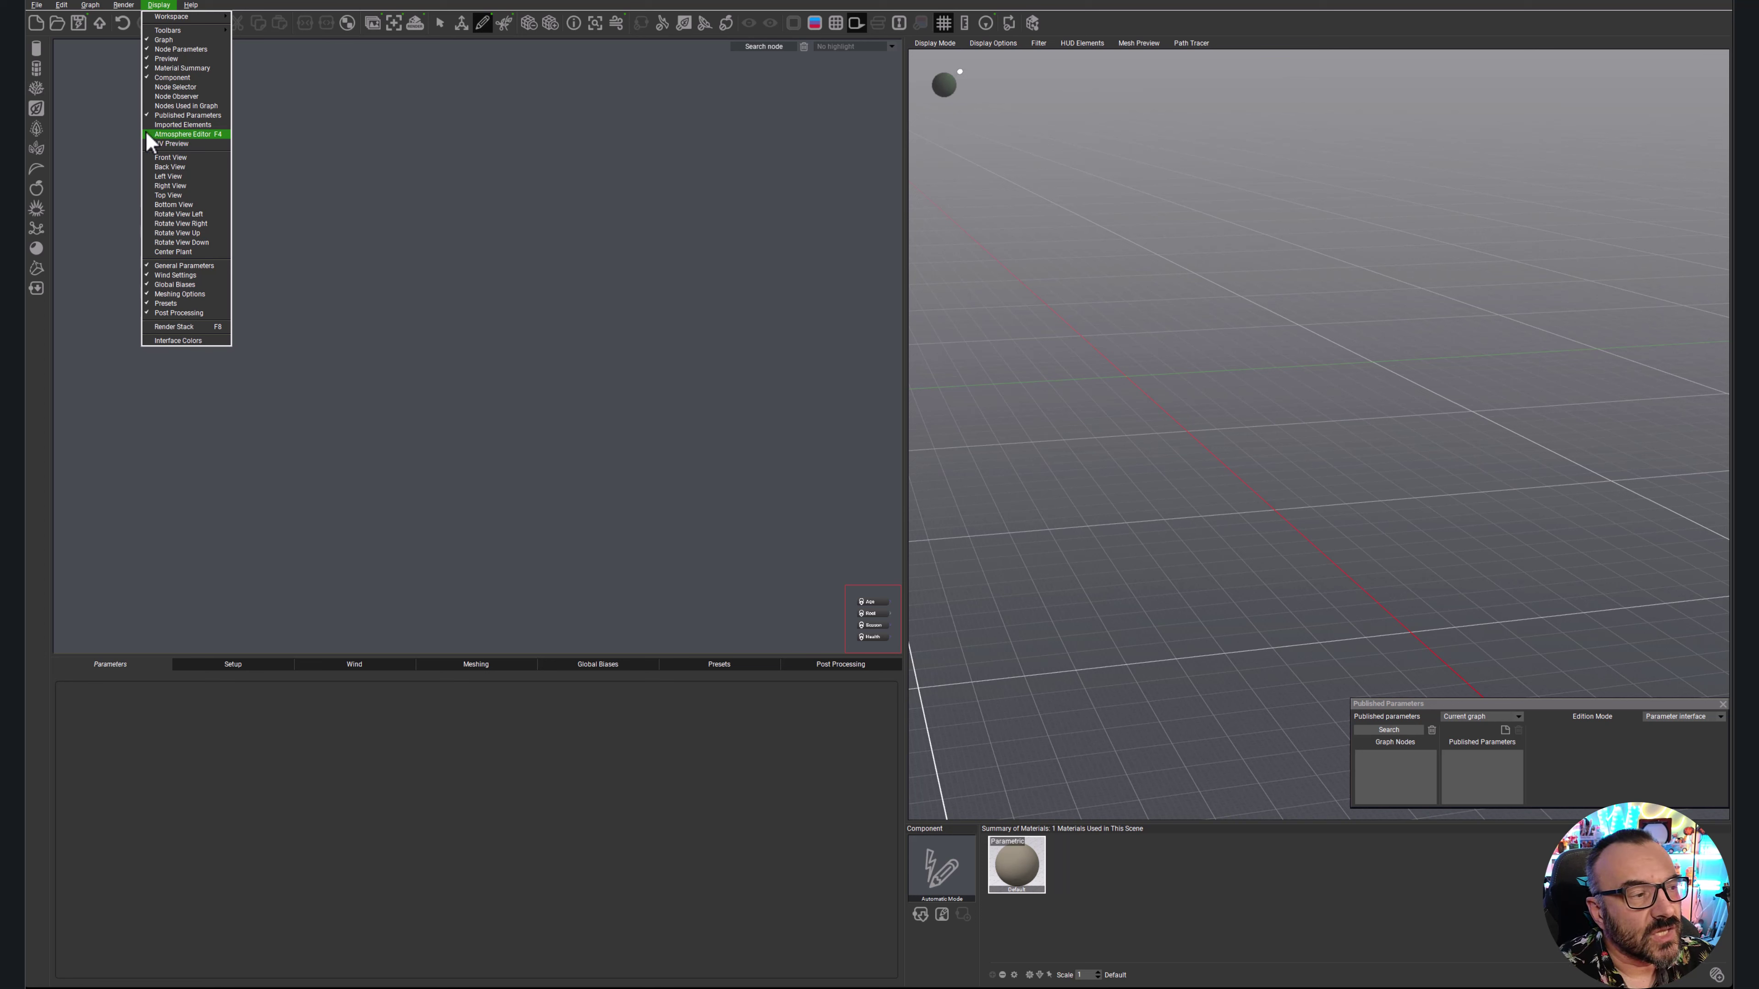
pyautogui.click(179, 326)
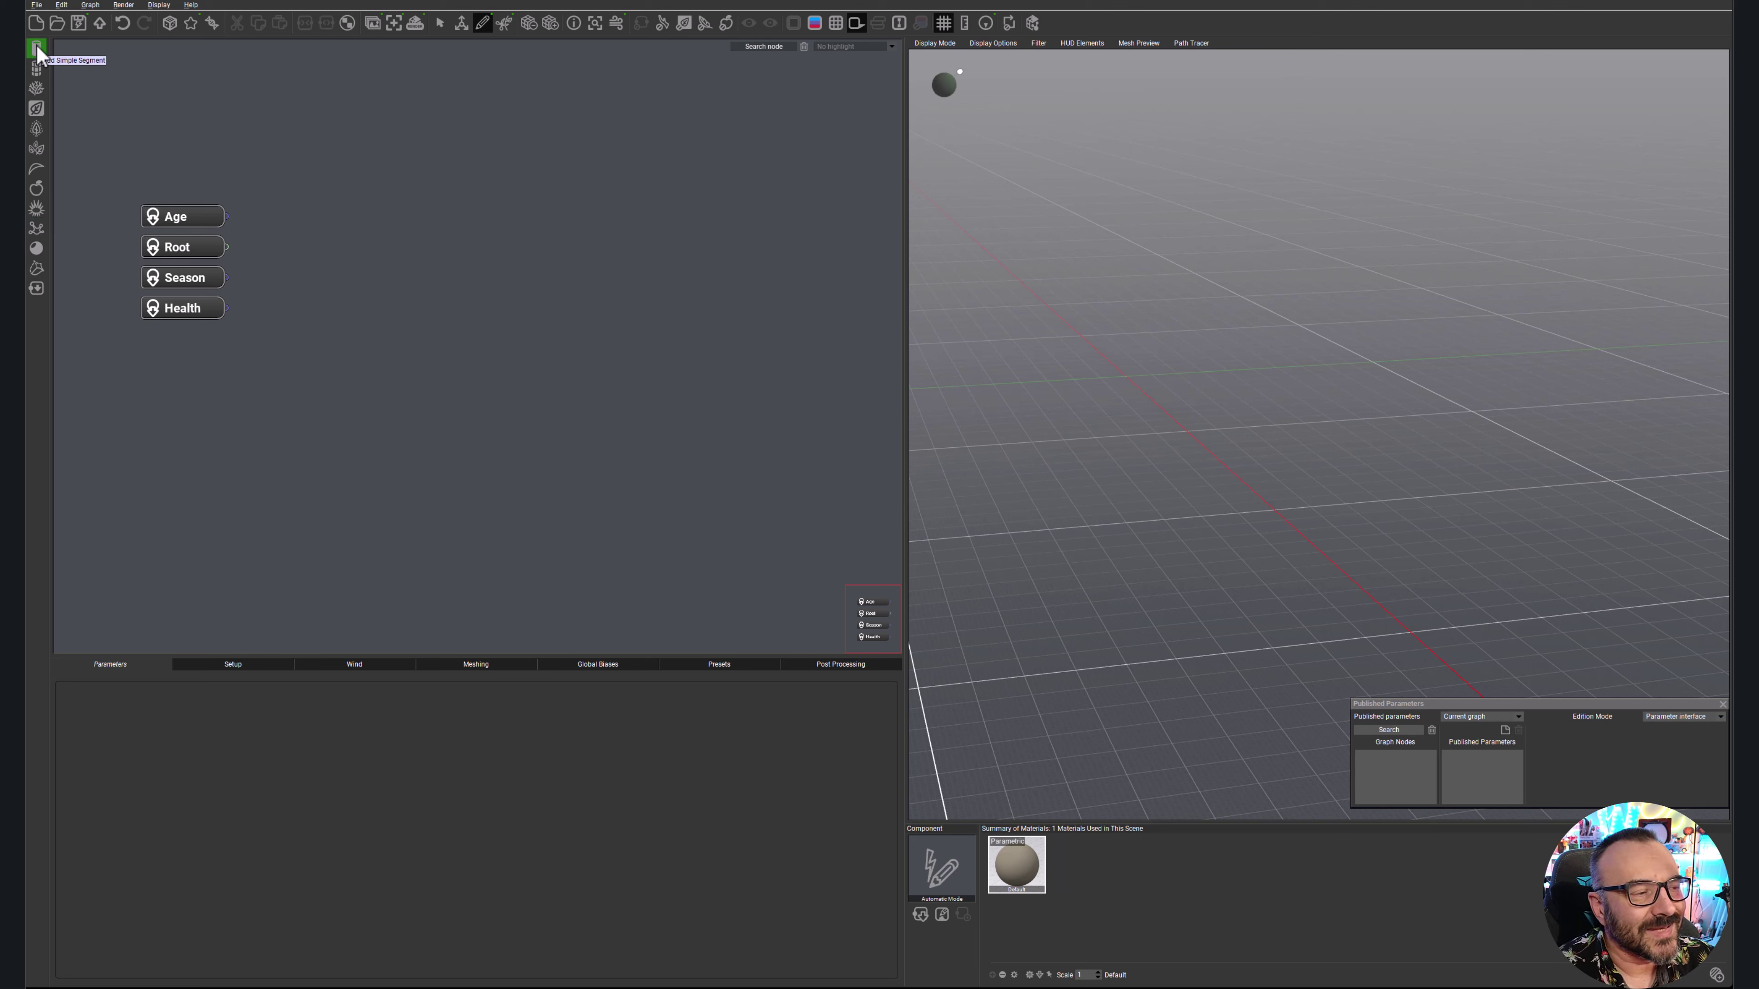
# - Add an Urchin node, connect its input to the Root node, and place it beside Root
pyautogui.click(42, 209)
pyautogui.moveTo(537, 332); pyautogui.dragTo(222, 247)
pyautogui.moveTo(458, 238); pyautogui.dragTo(409, 225)
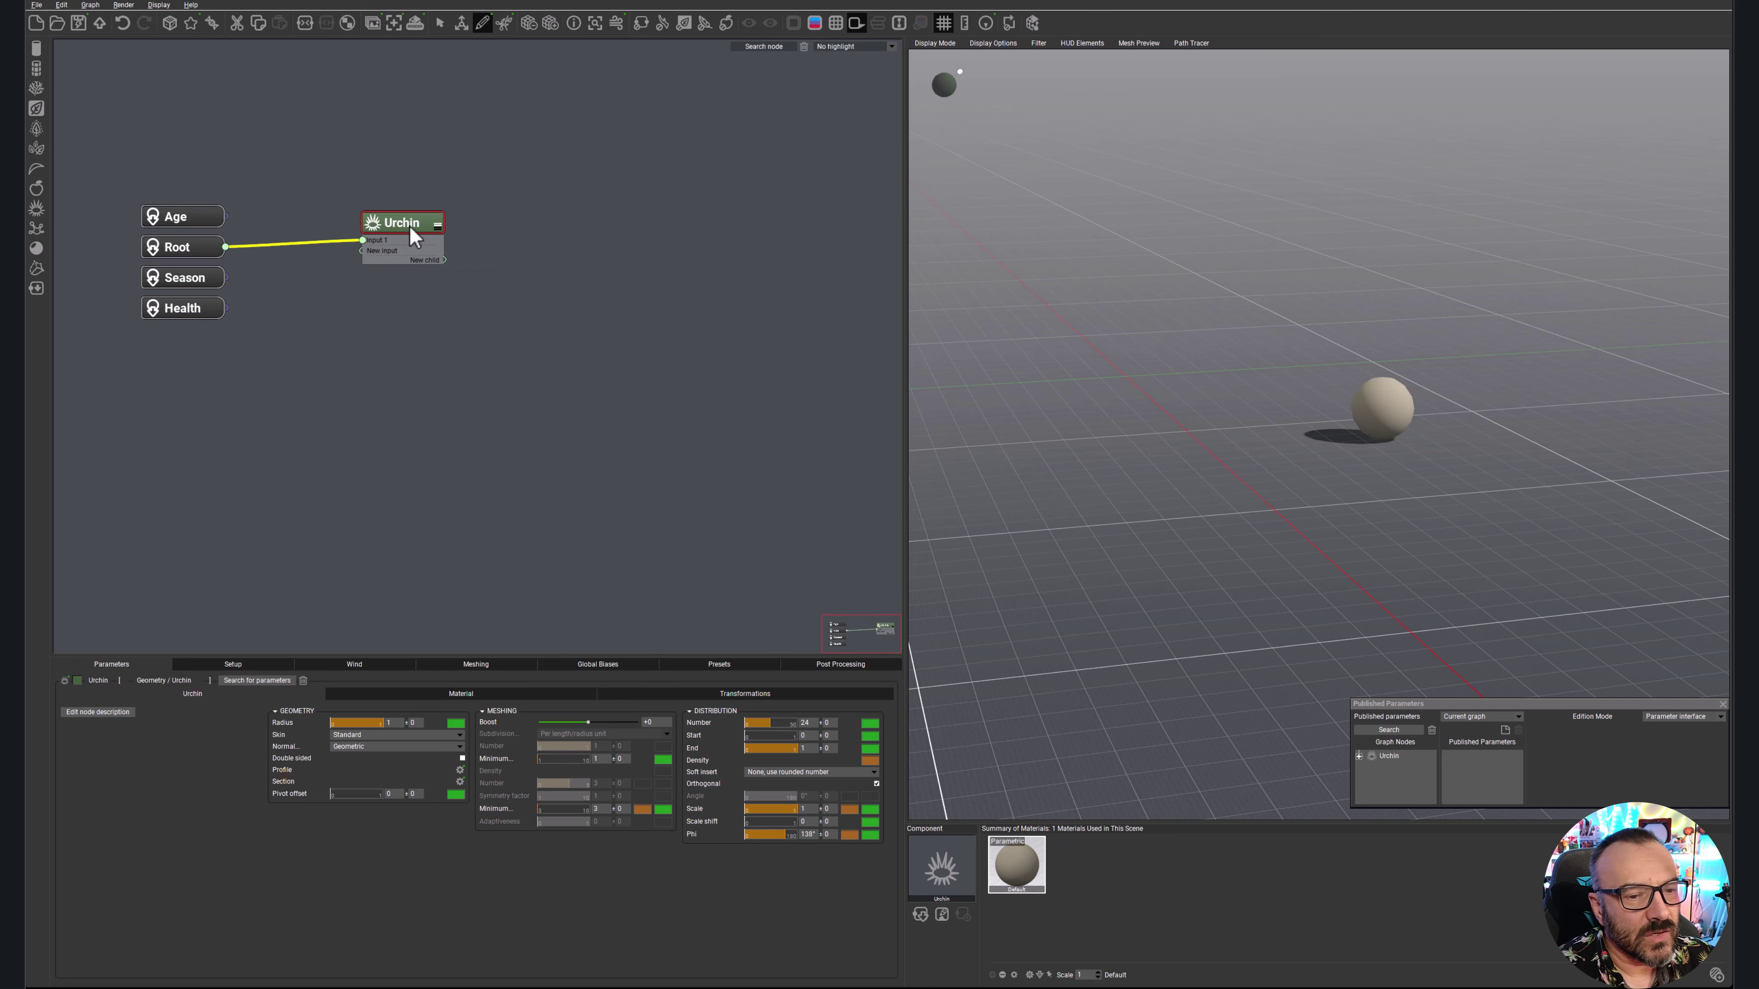
# - Delete the Urchin node from the graph
pyautogui.click(607, 274)
pyautogui.click(436, 236)
pyautogui.press('Delete')
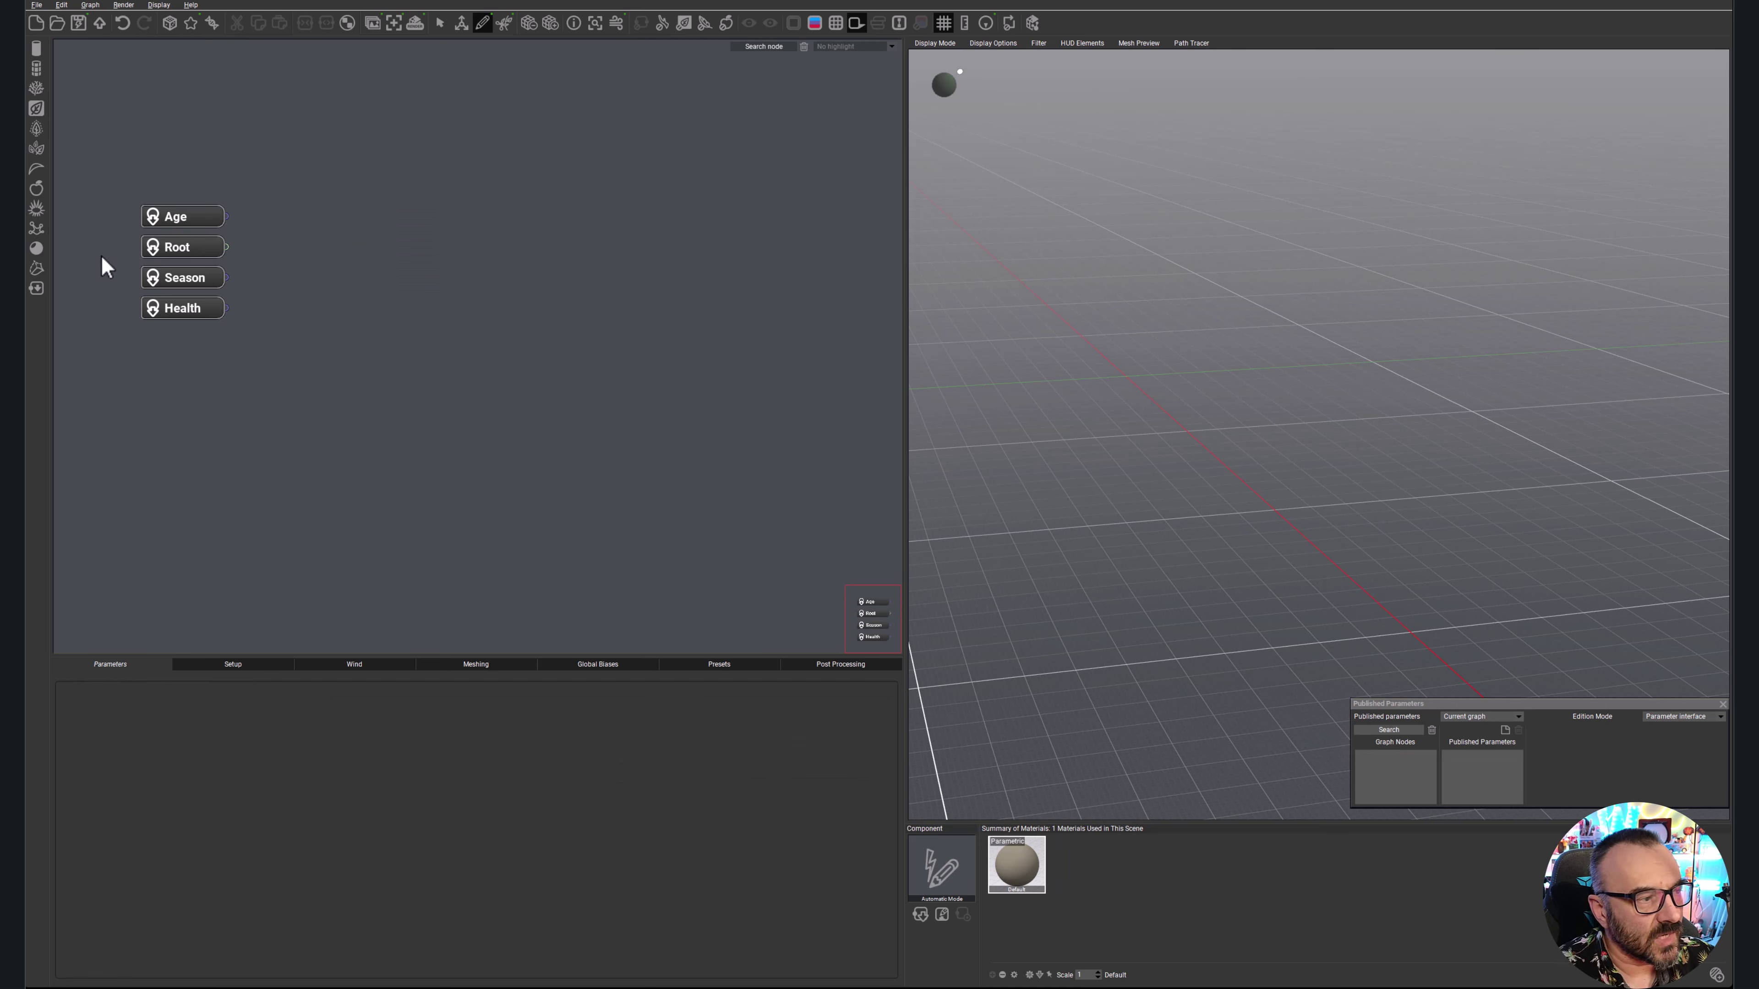
# - Add a Hydra node connected to the Root node and place it level with Root
pyautogui.moveTo(36, 232); pyautogui.dragTo(226, 248)
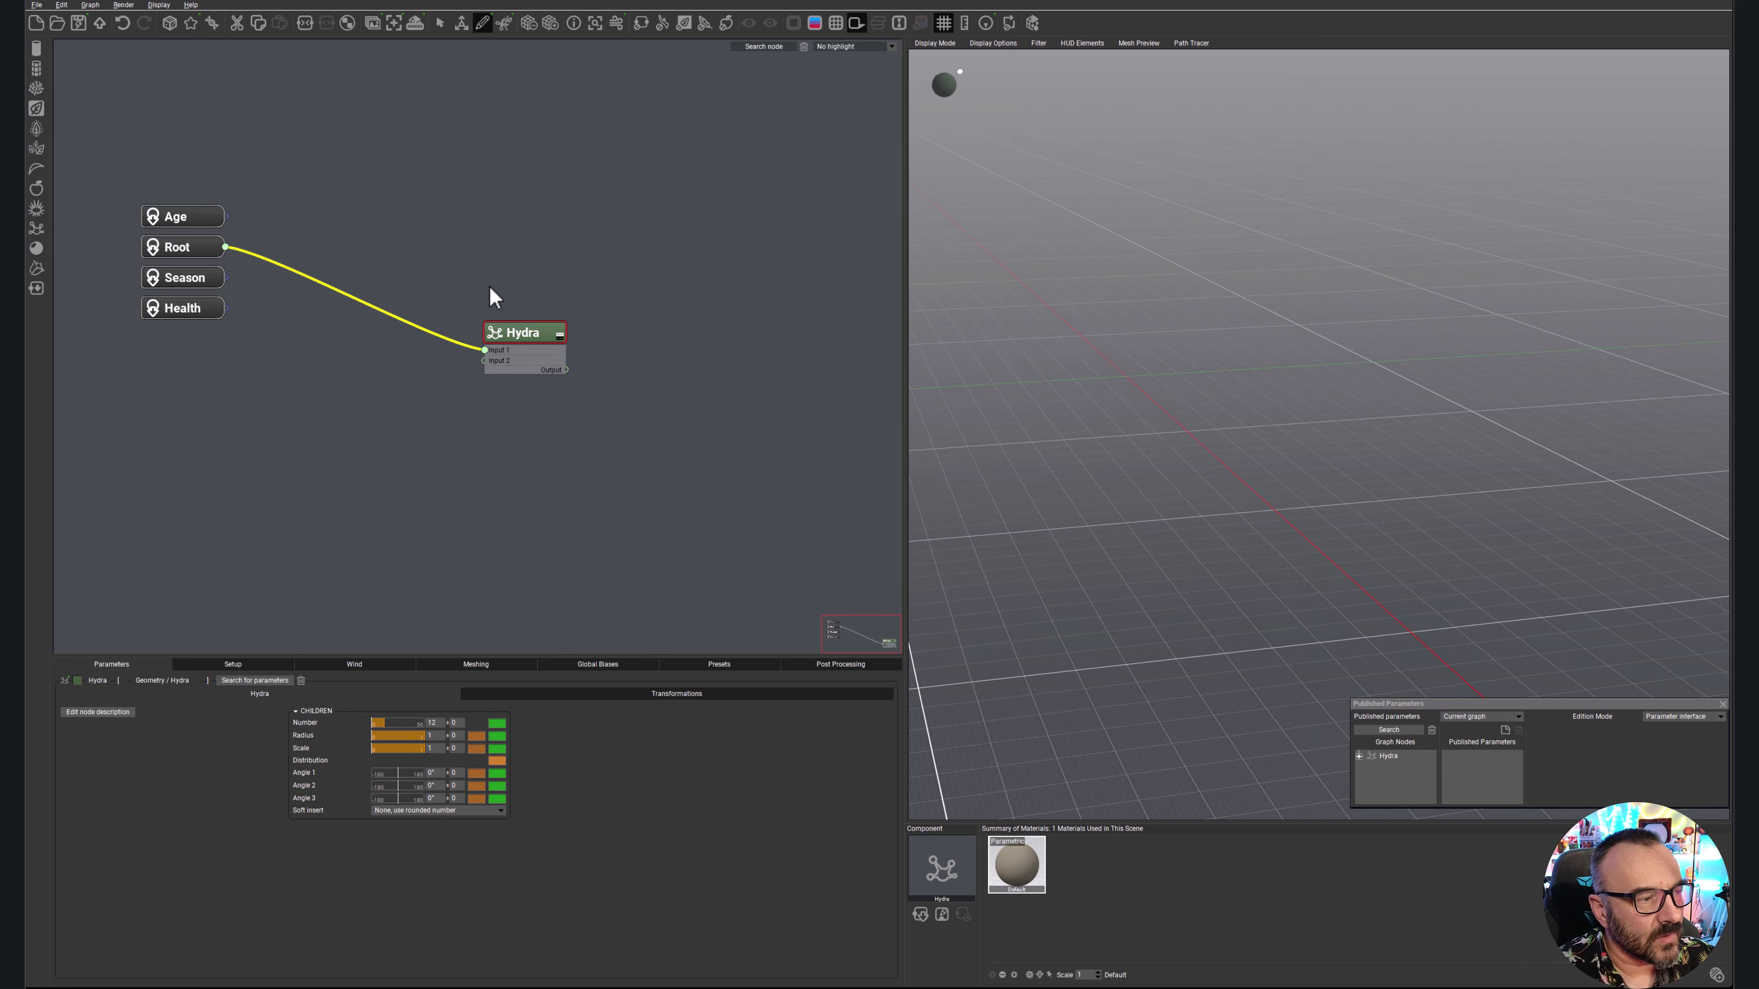
pyautogui.moveTo(539, 340); pyautogui.dragTo(392, 236)
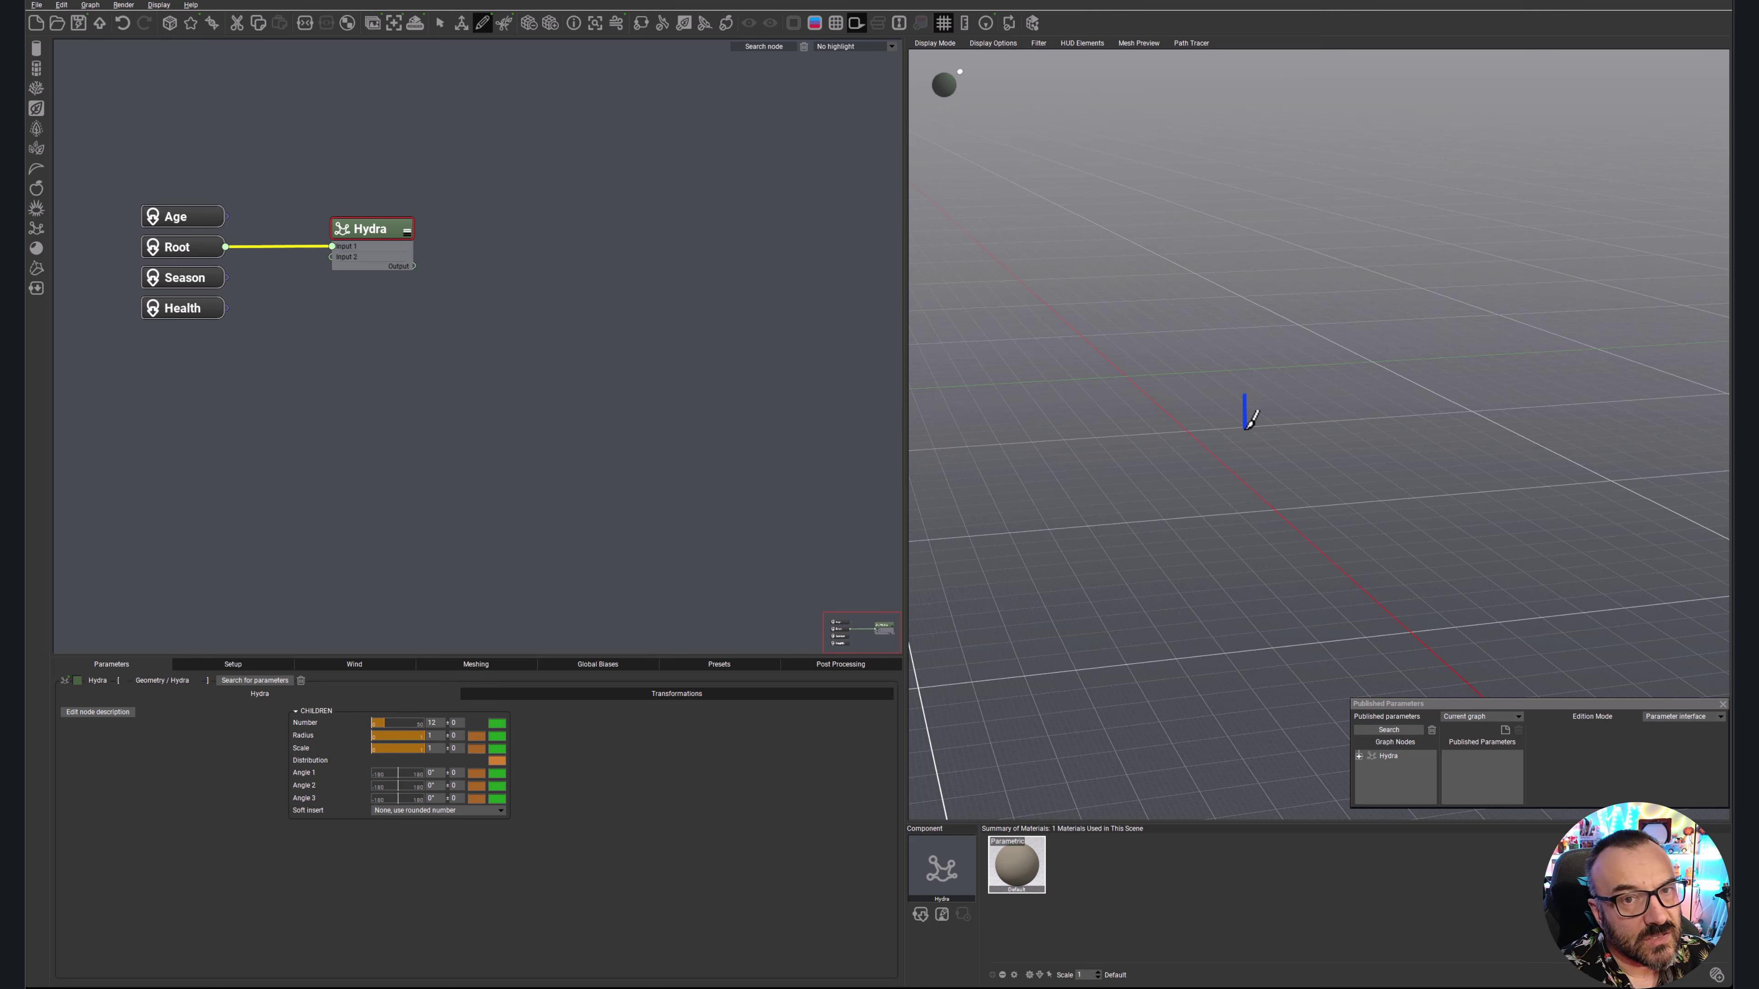
# - Add a Simple Segment node fed by the Hydra output, move it farther from Hydra, and select the Hydra node
pyautogui.click(37, 47)
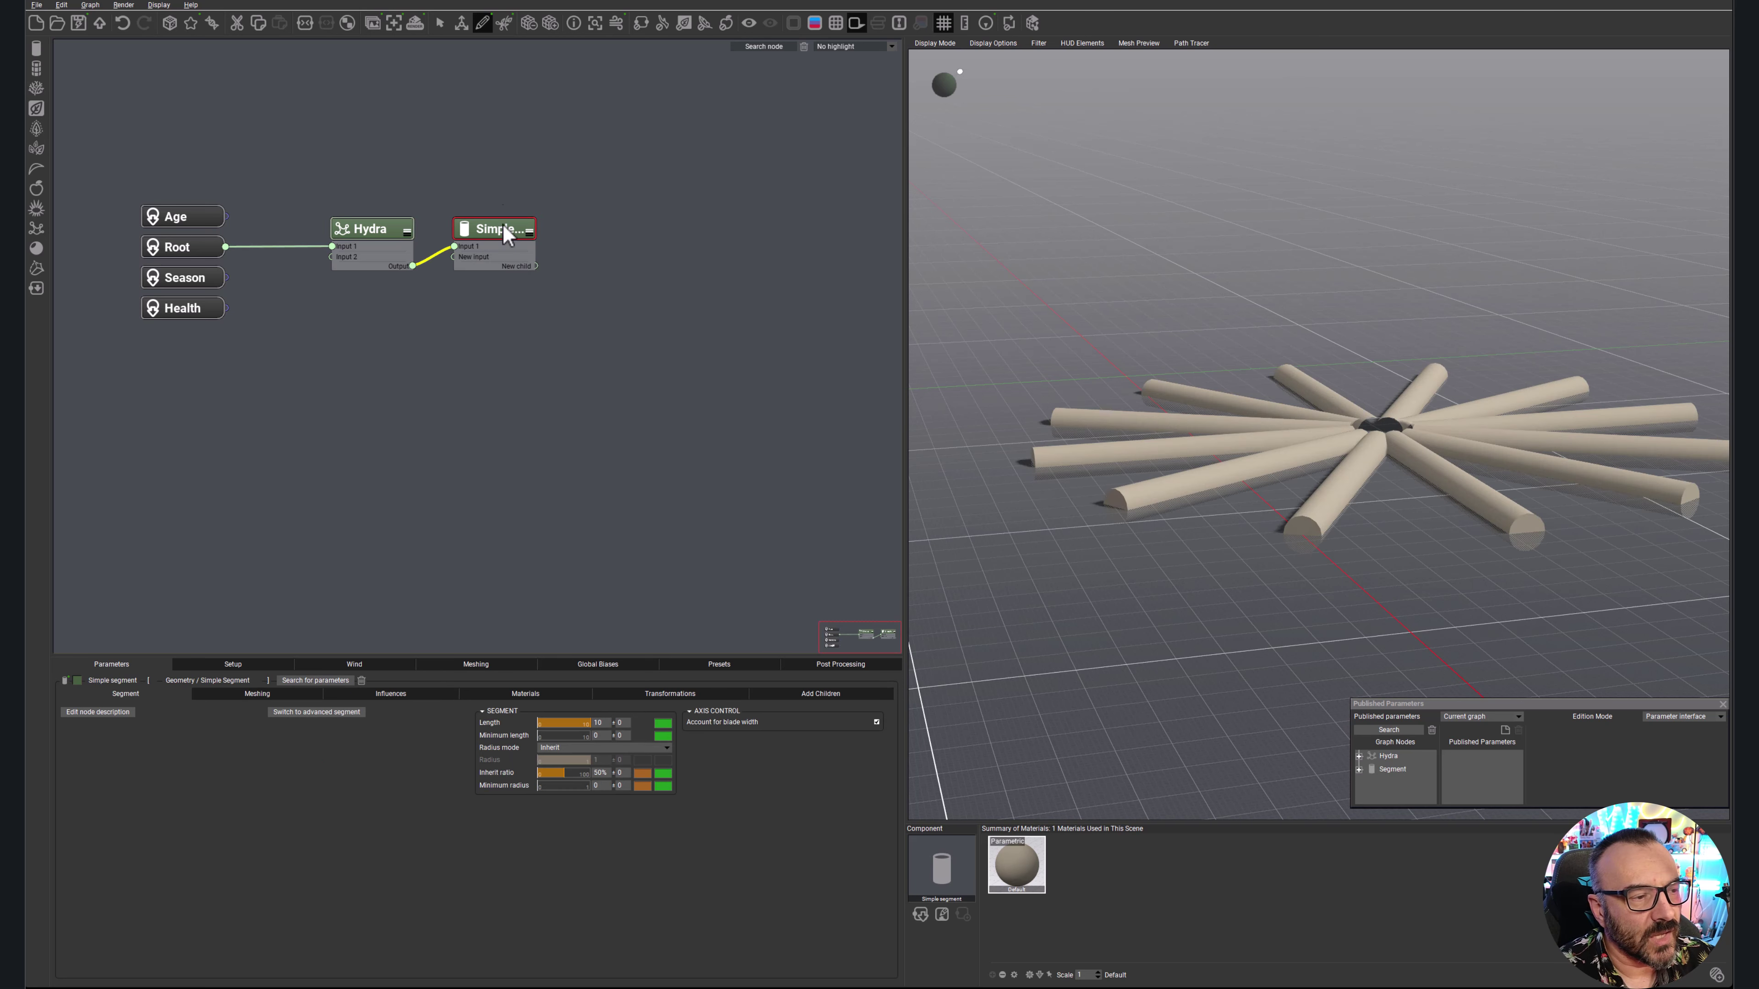
pyautogui.moveTo(503, 224); pyautogui.dragTo(550, 275)
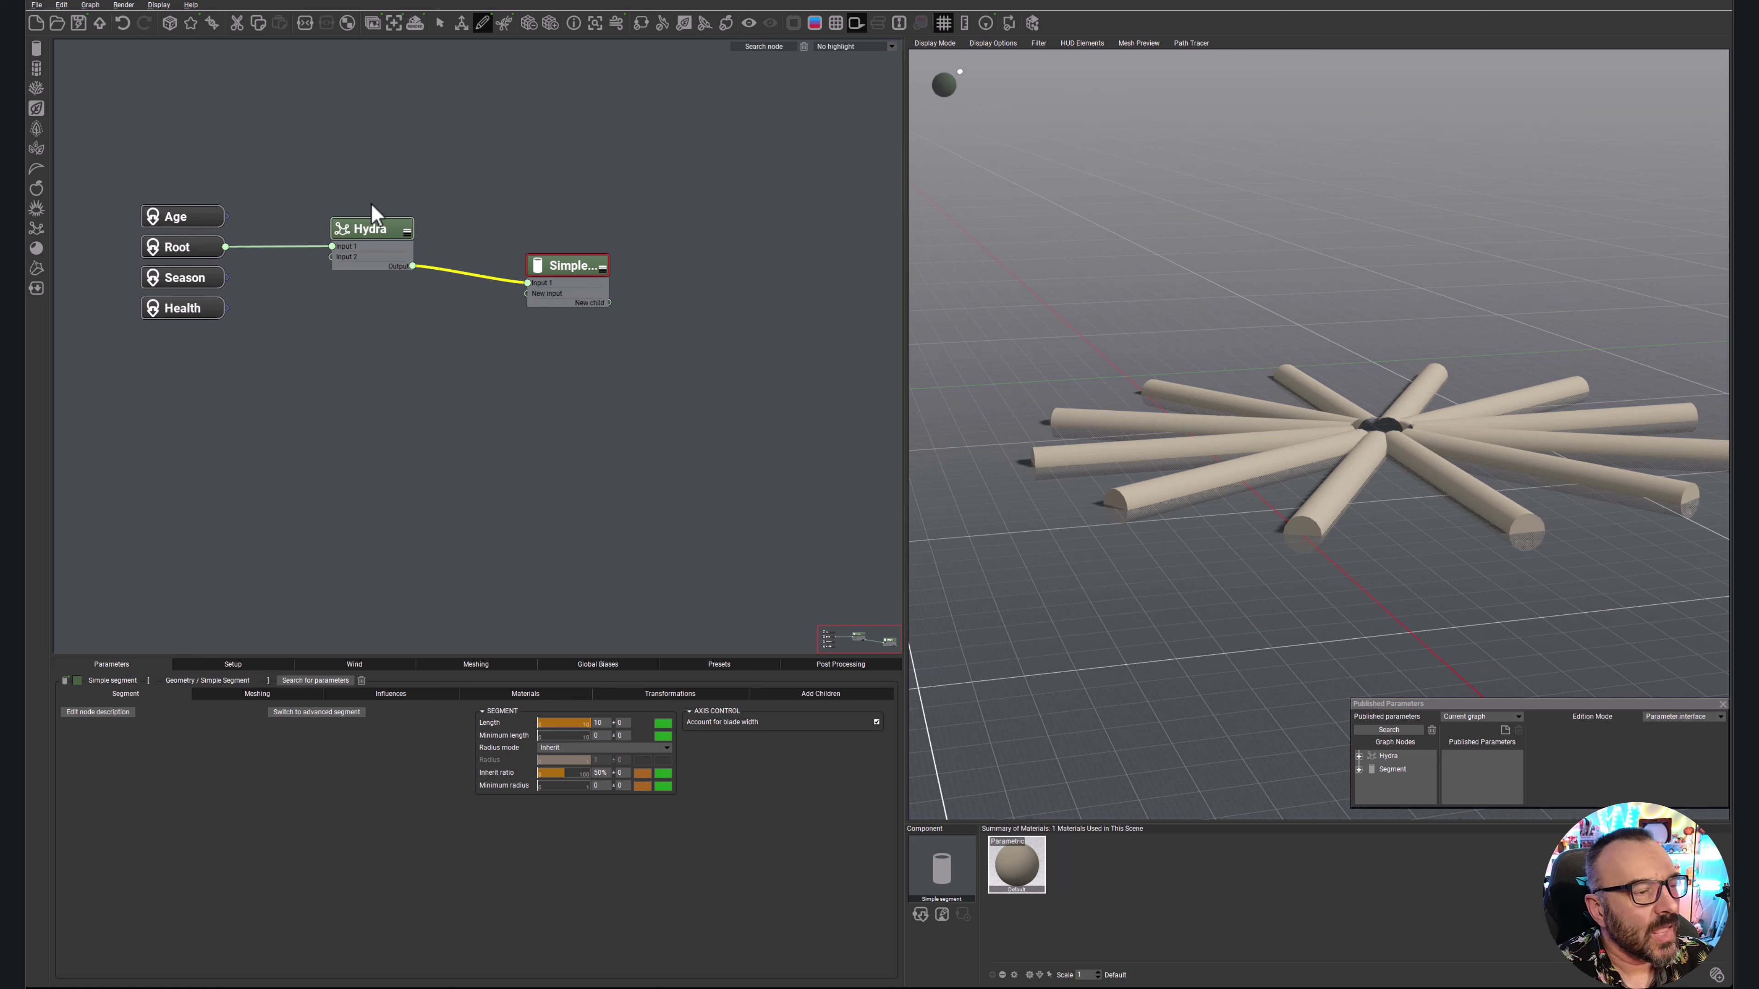
pyautogui.click(389, 241)
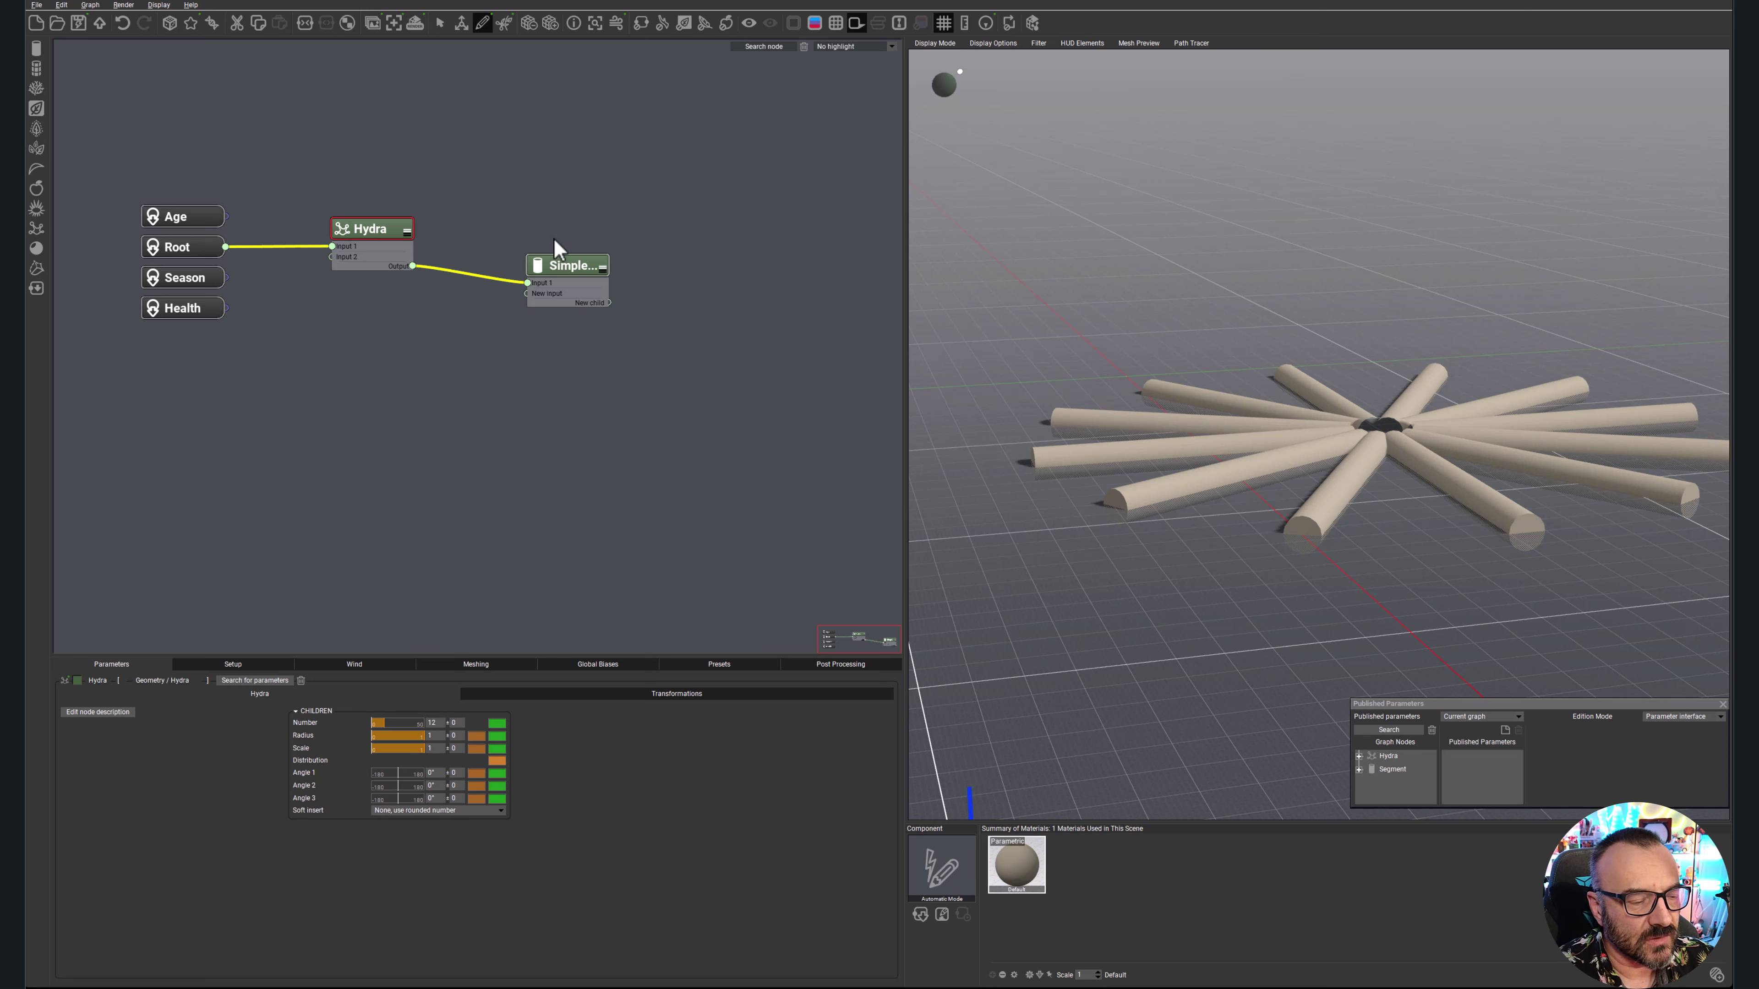
# - Review the Simple Segment node's Meshing, Influences, Materials, Transformations and Add Children parameters
pyautogui.click(568, 272)
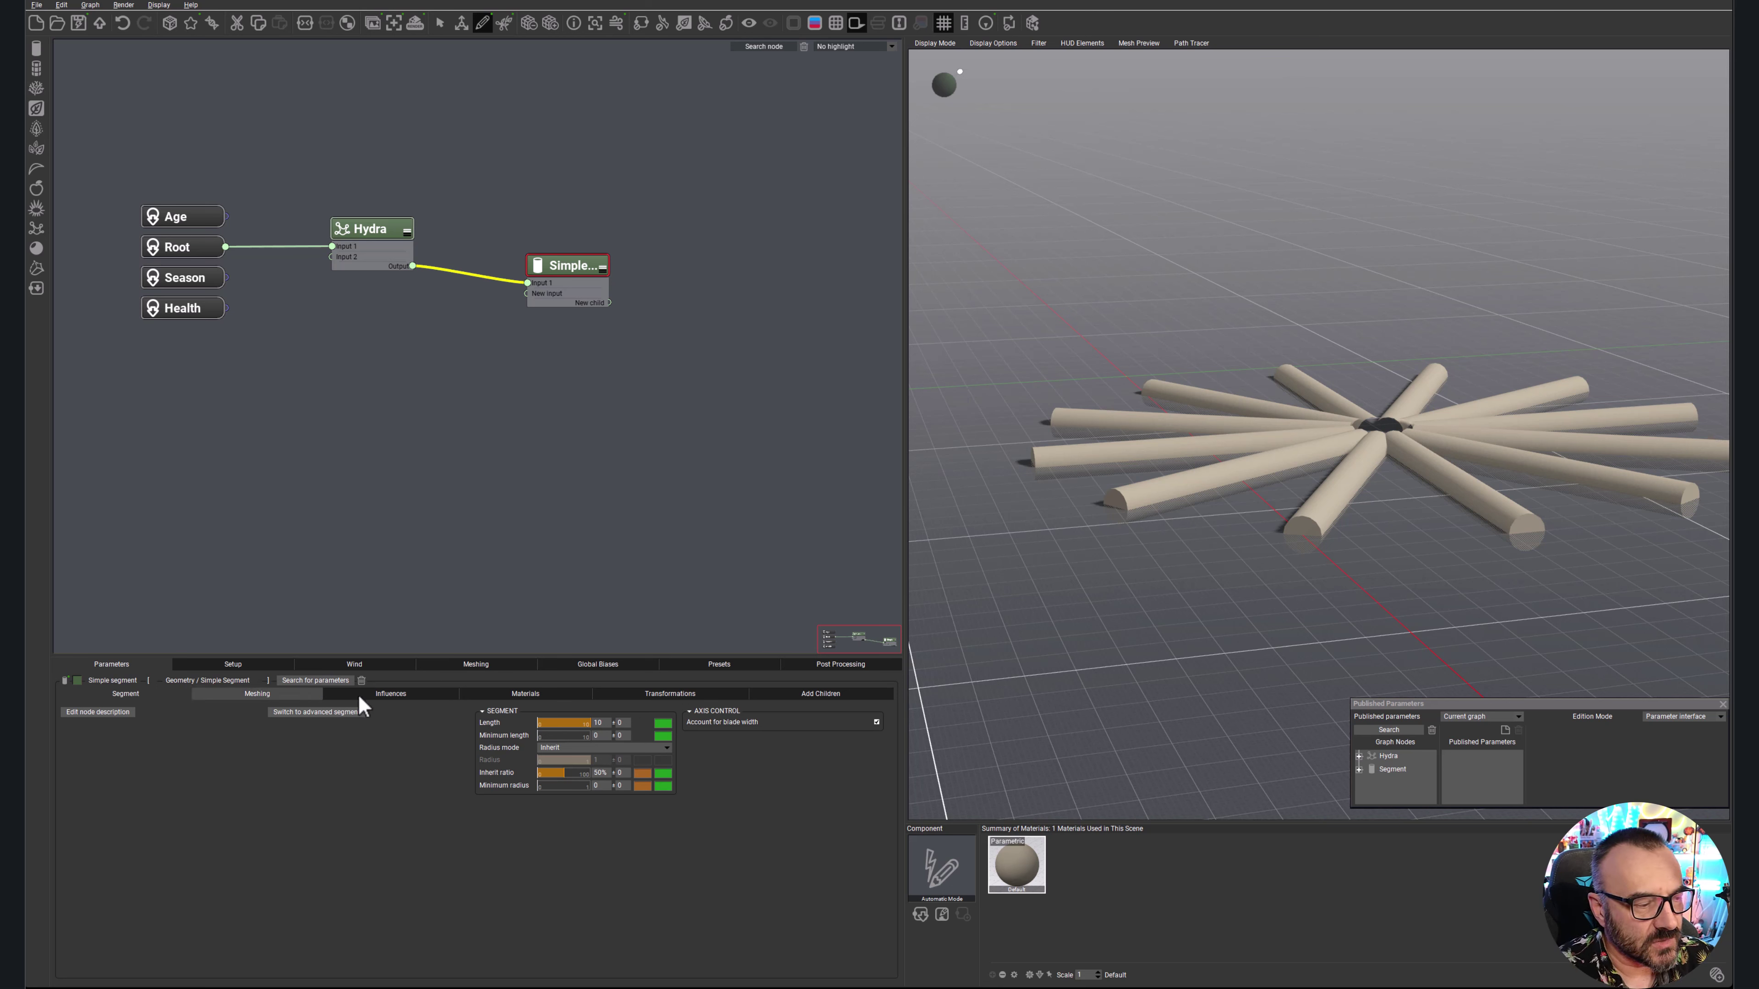
pyautogui.click(261, 696)
pyautogui.click(377, 696)
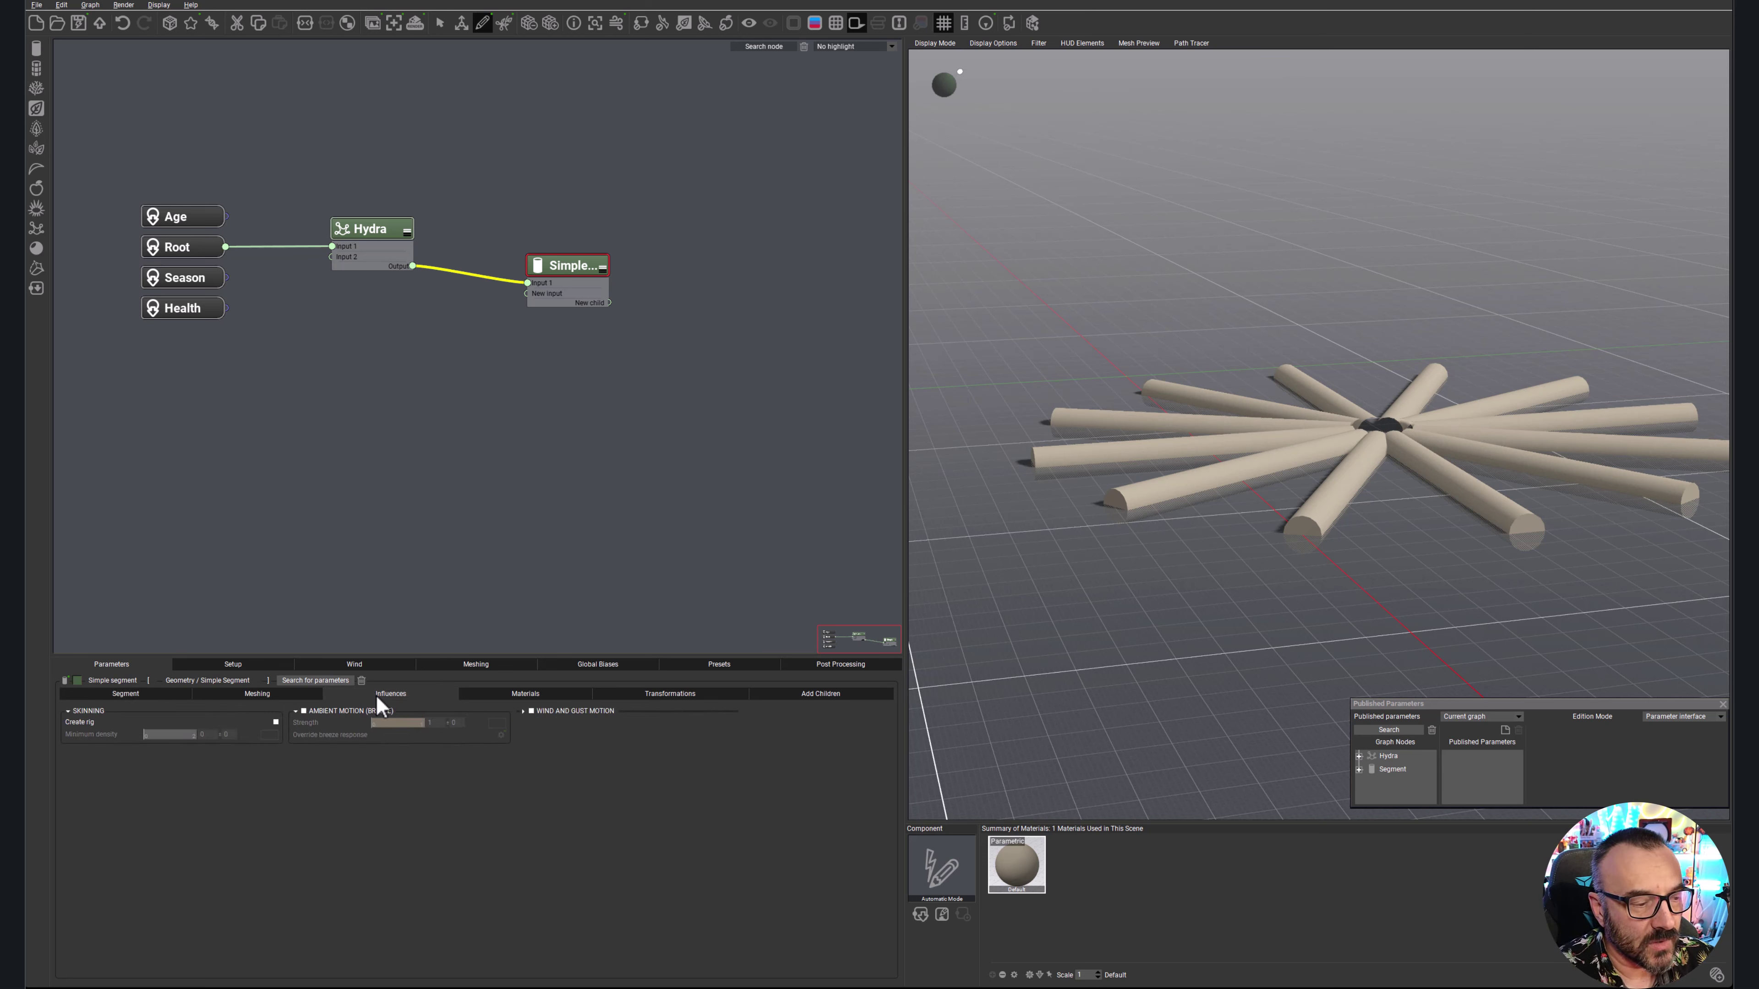
pyautogui.click(515, 697)
pyautogui.click(668, 696)
pyautogui.click(793, 695)
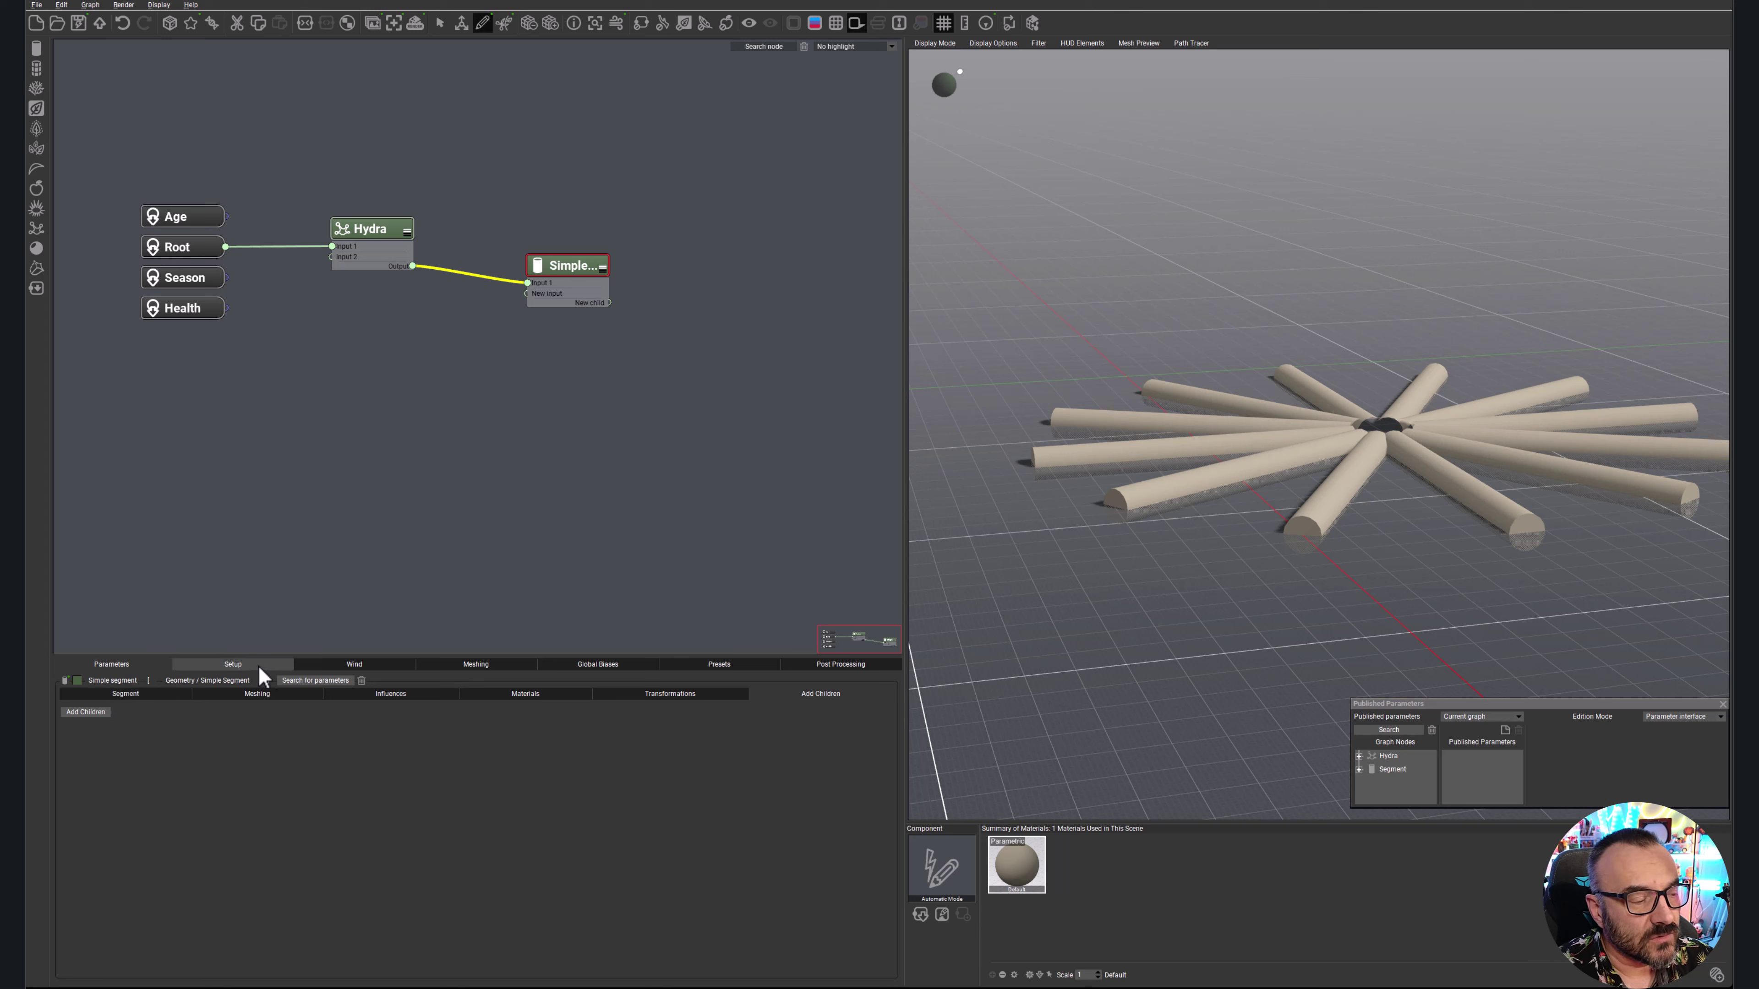
# - Look through the plant's Setup, Wind, Meshing, Global Biases, Presets and Post Processing settings
pyautogui.click(215, 667)
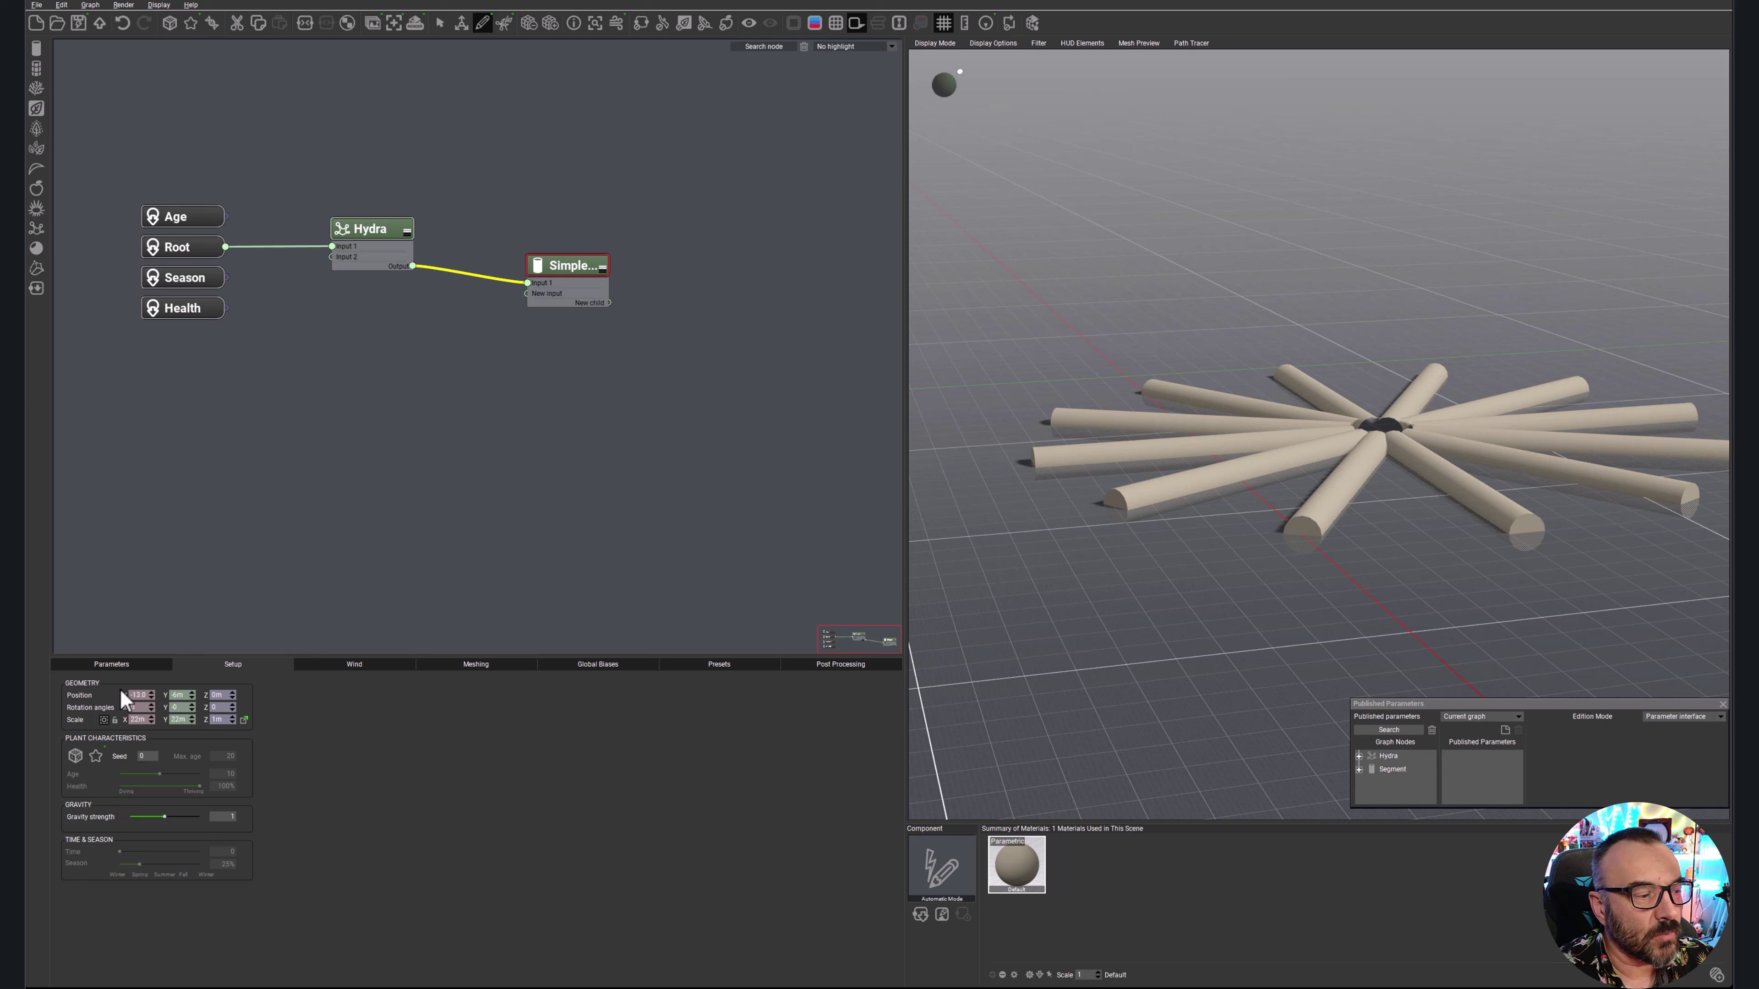
pyautogui.click(340, 669)
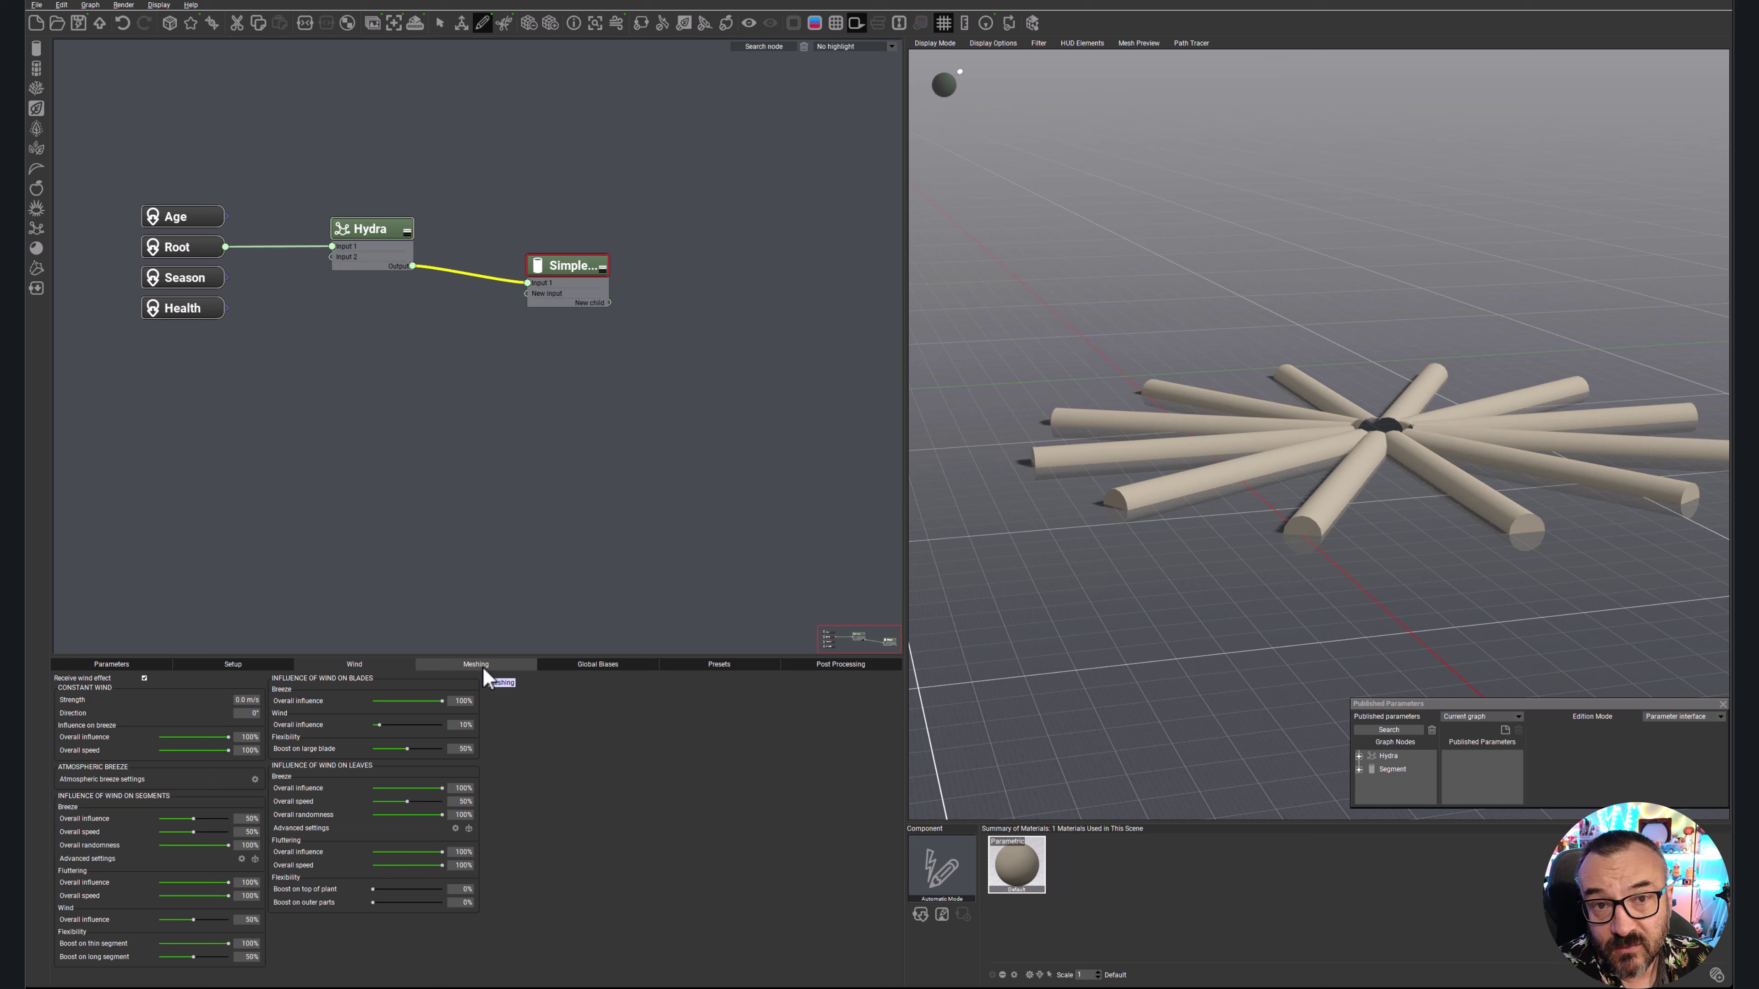
pyautogui.click(500, 666)
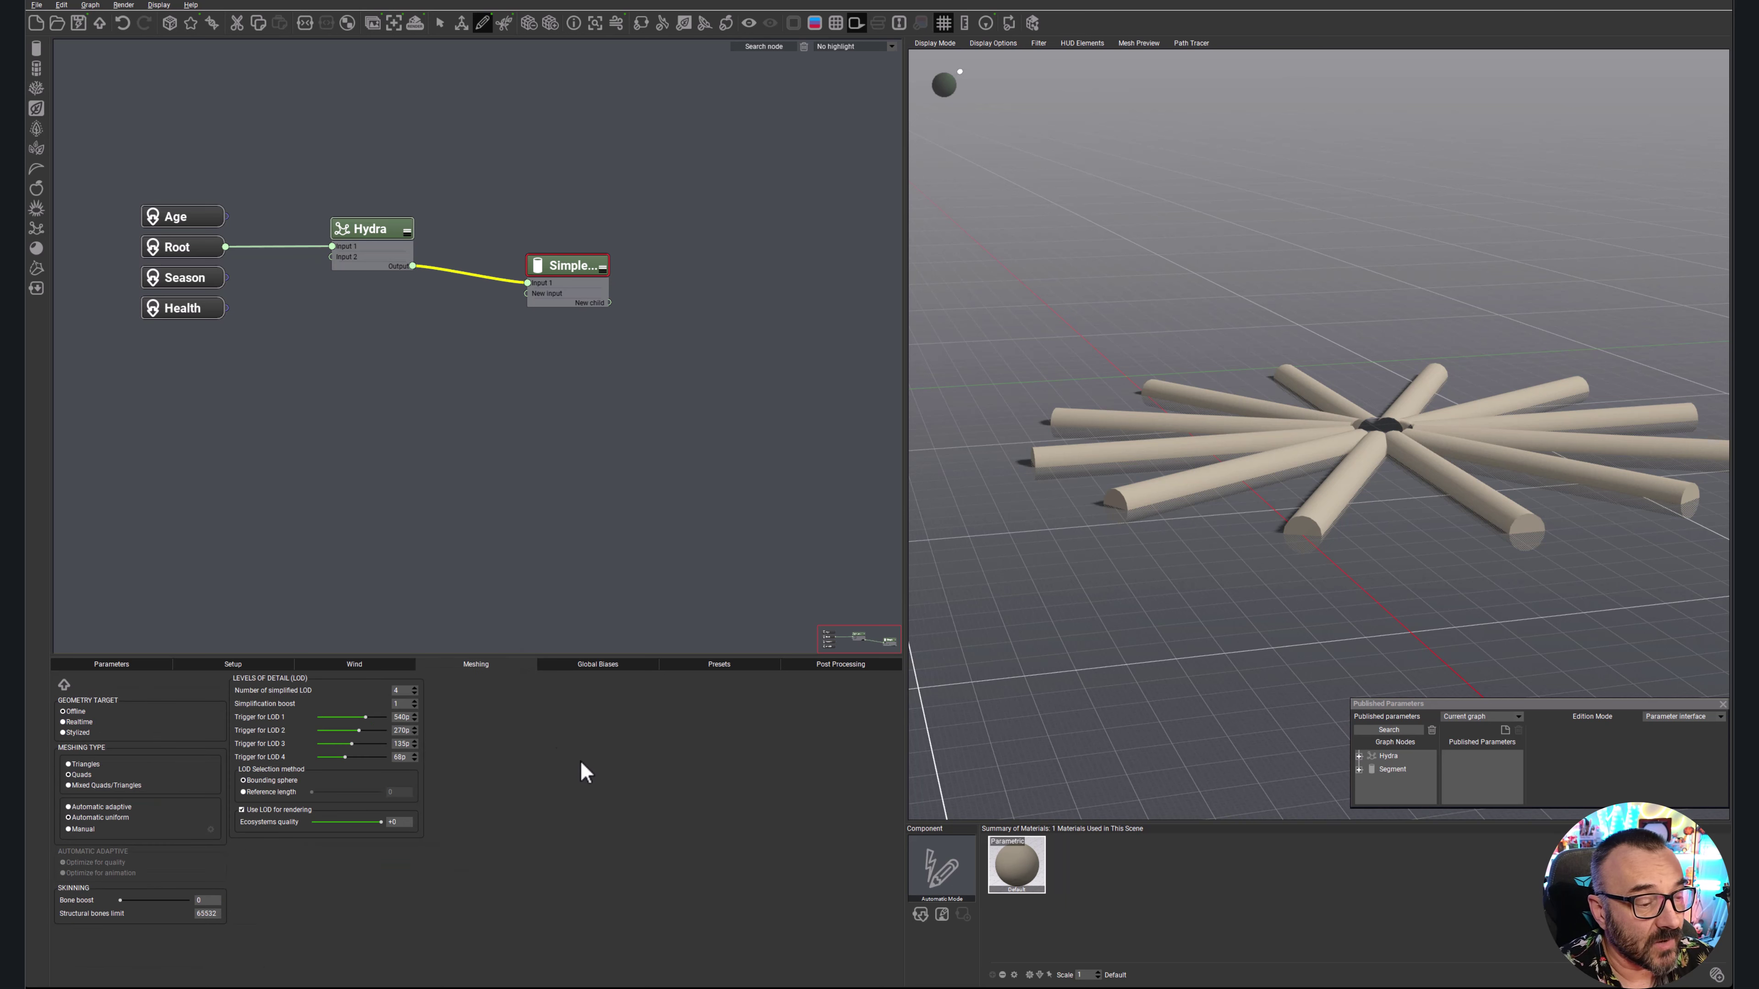
pyautogui.click(601, 664)
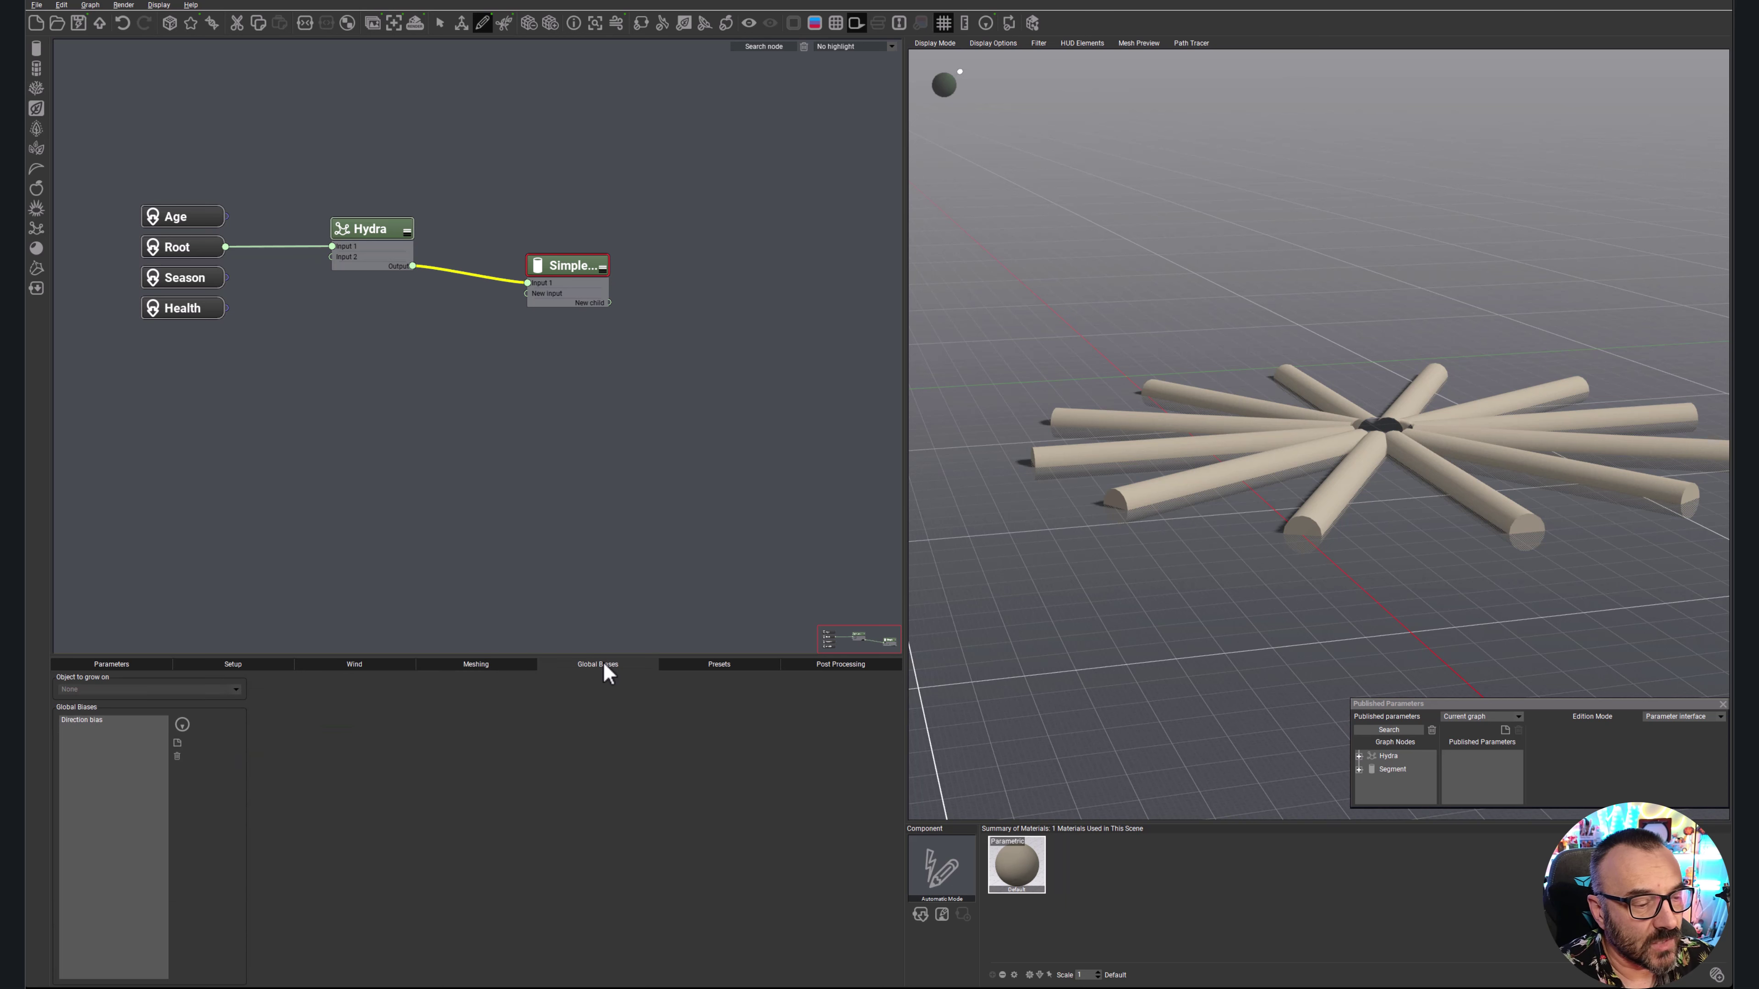
pyautogui.click(705, 666)
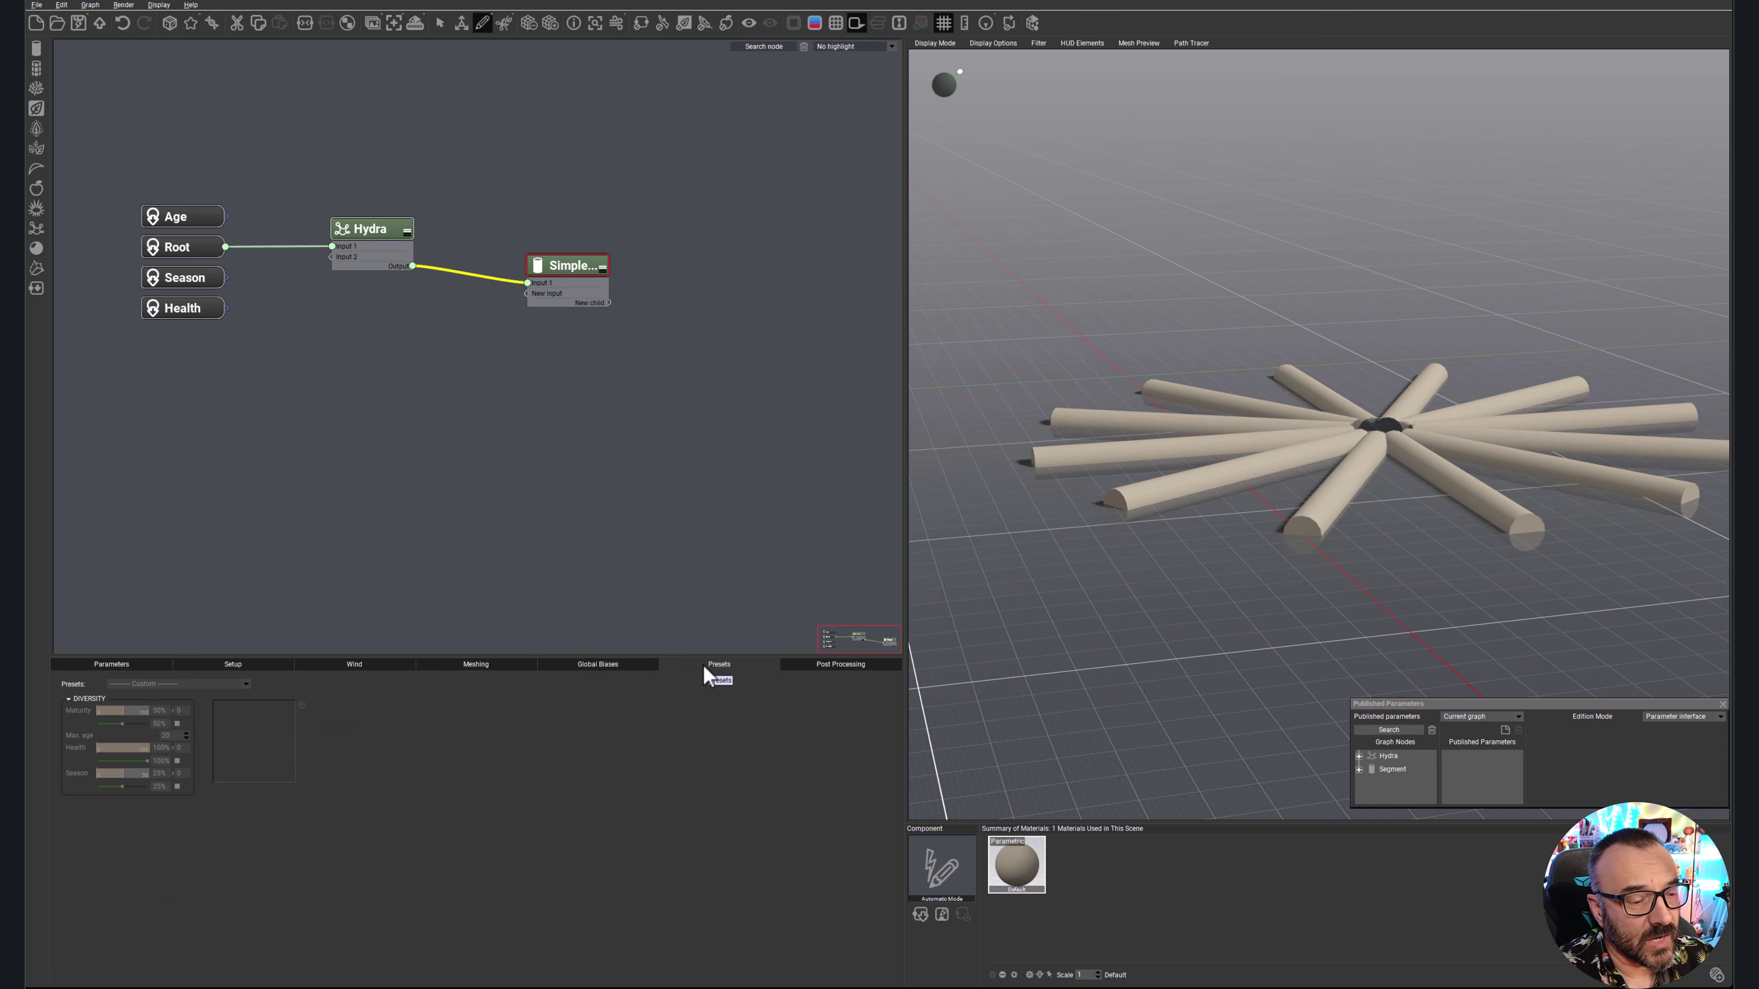
pyautogui.click(809, 663)
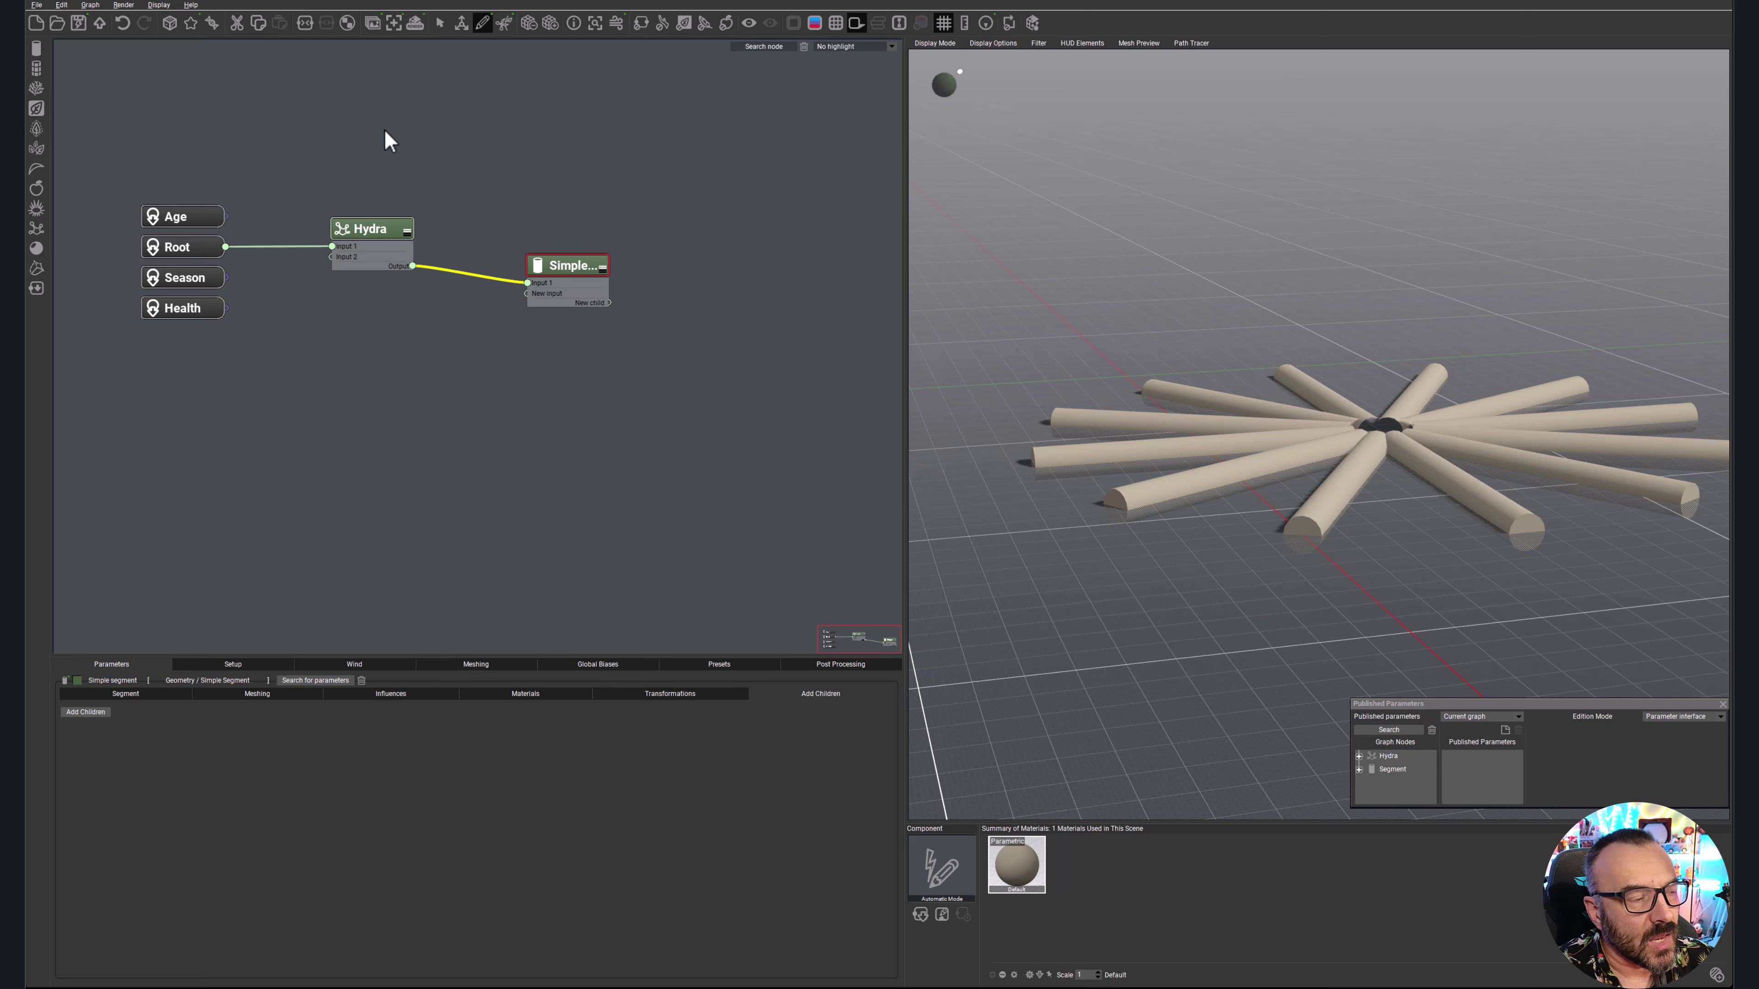
# - Deselect all nodes and examine the graph from the Root node to the Simple Segment node at several zoom levels
pyautogui.moveTo(438, 179); pyautogui.dragTo(564, 223)
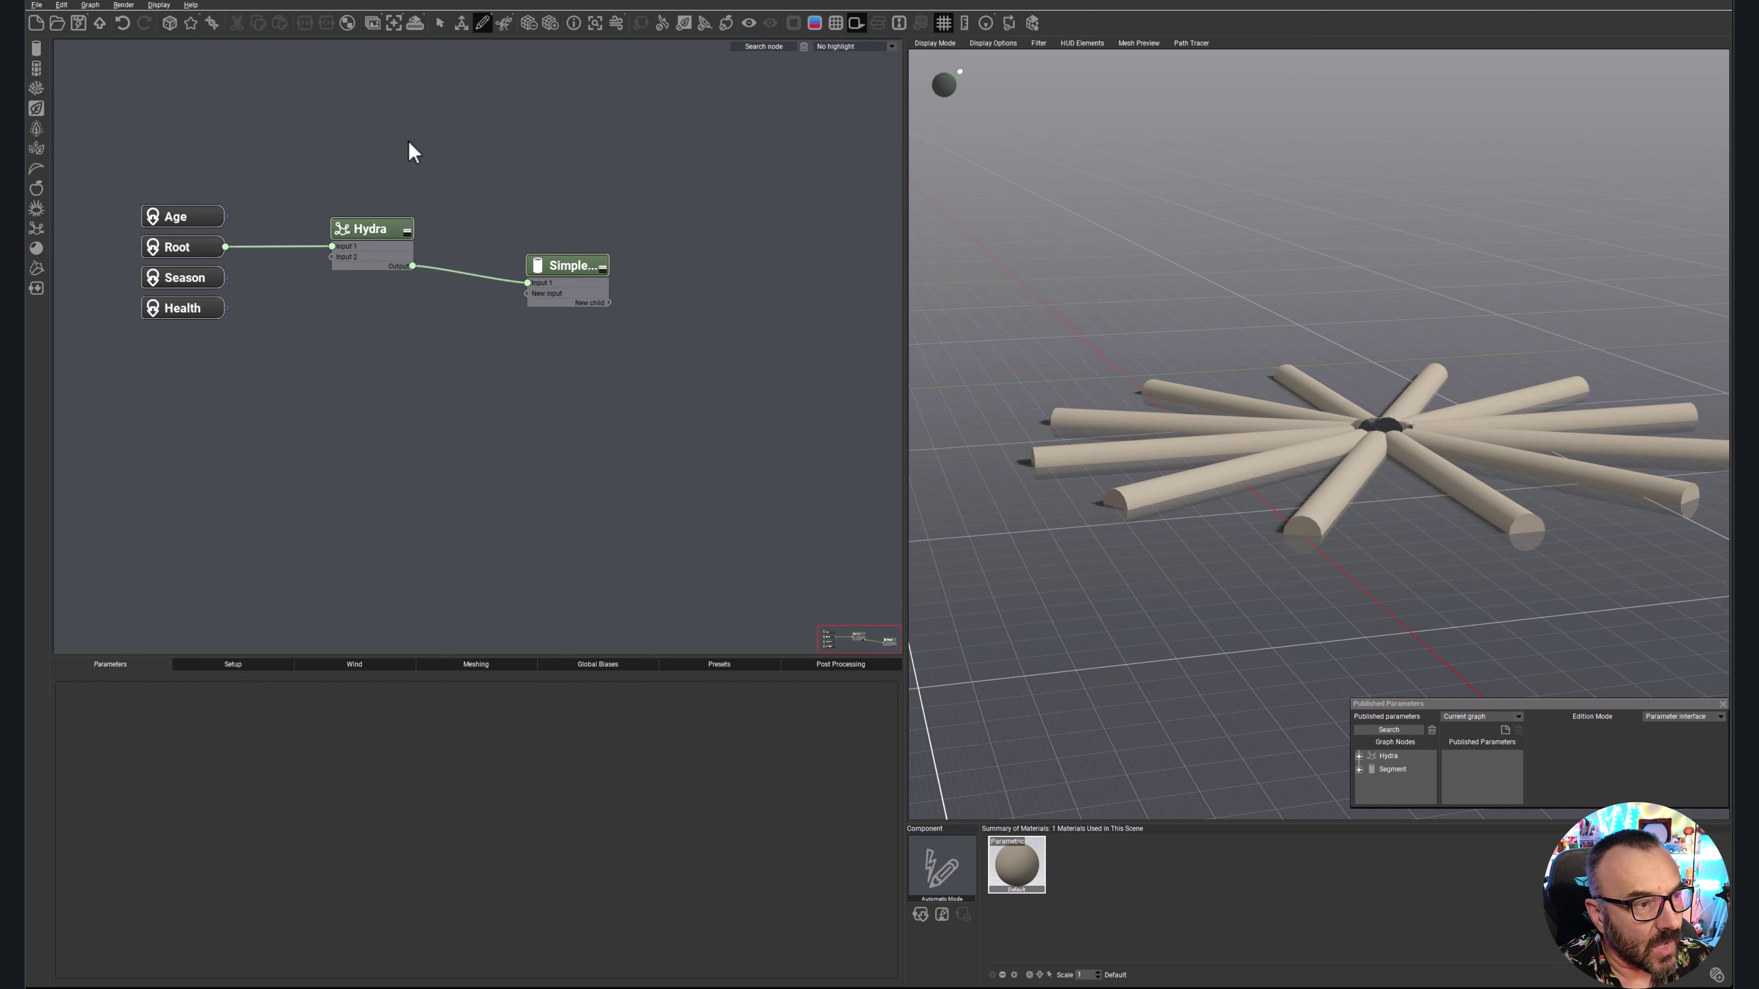
pyautogui.scroll(-1, 422, 176)
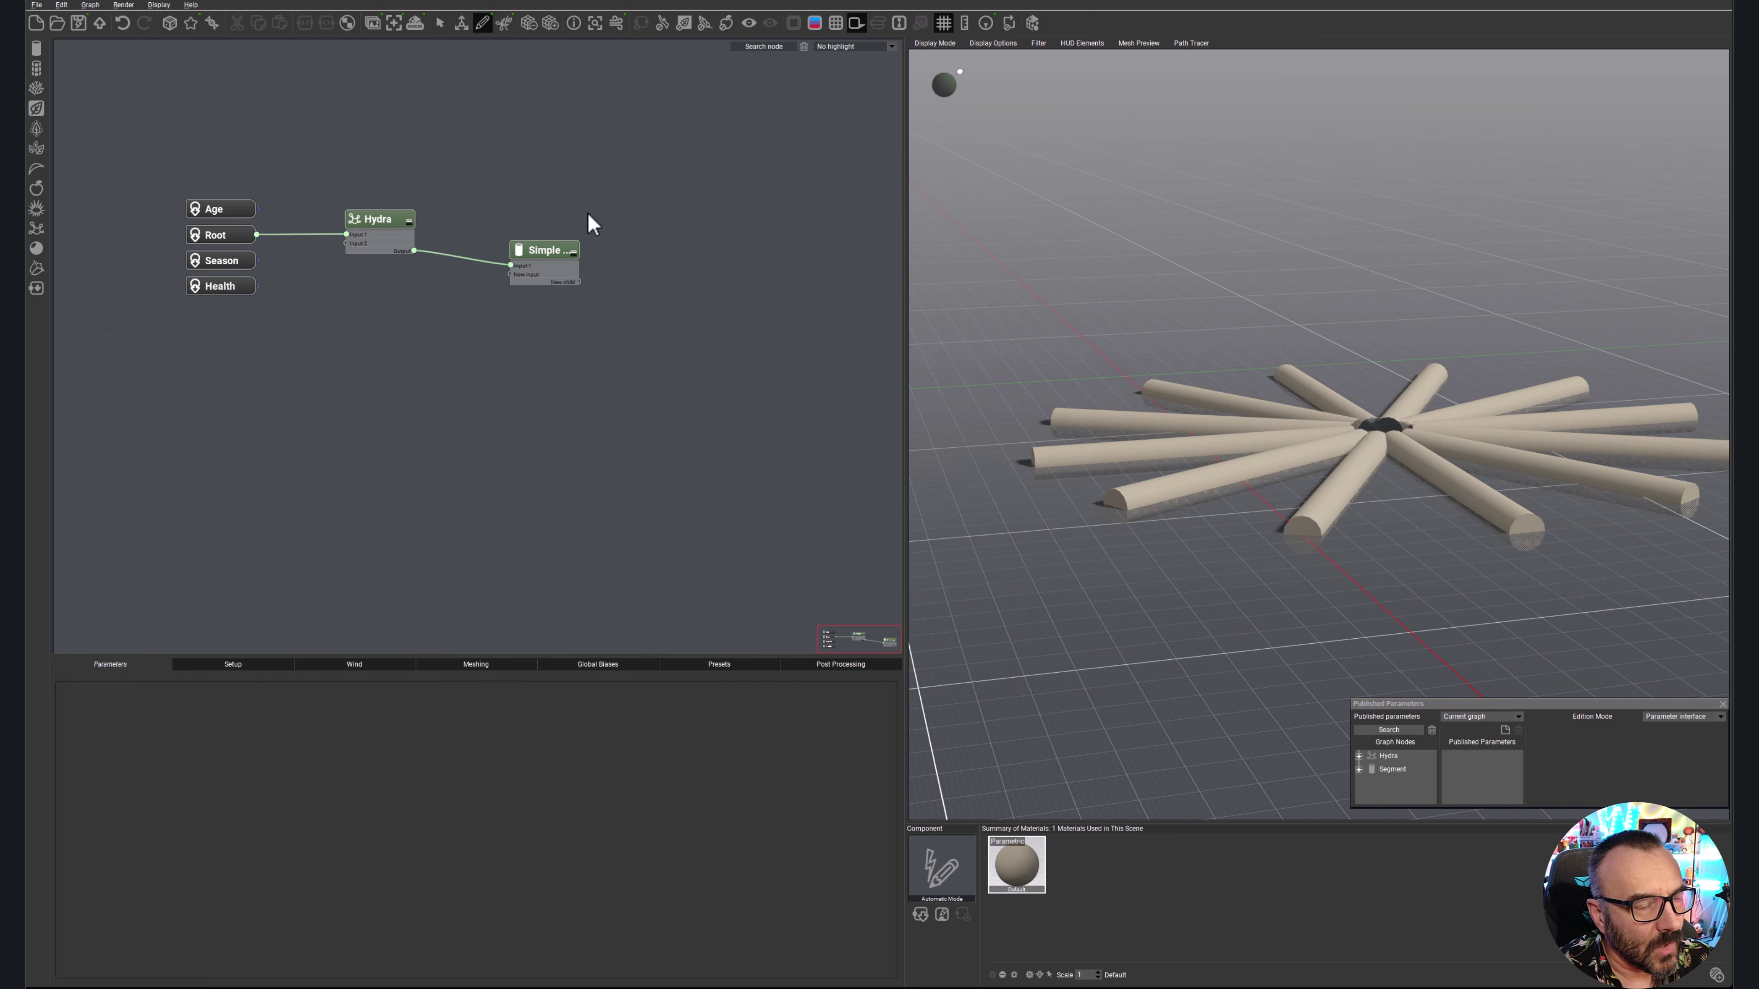
pyautogui.moveTo(529, 194); pyautogui.dragTo(582, 234, button='middle')
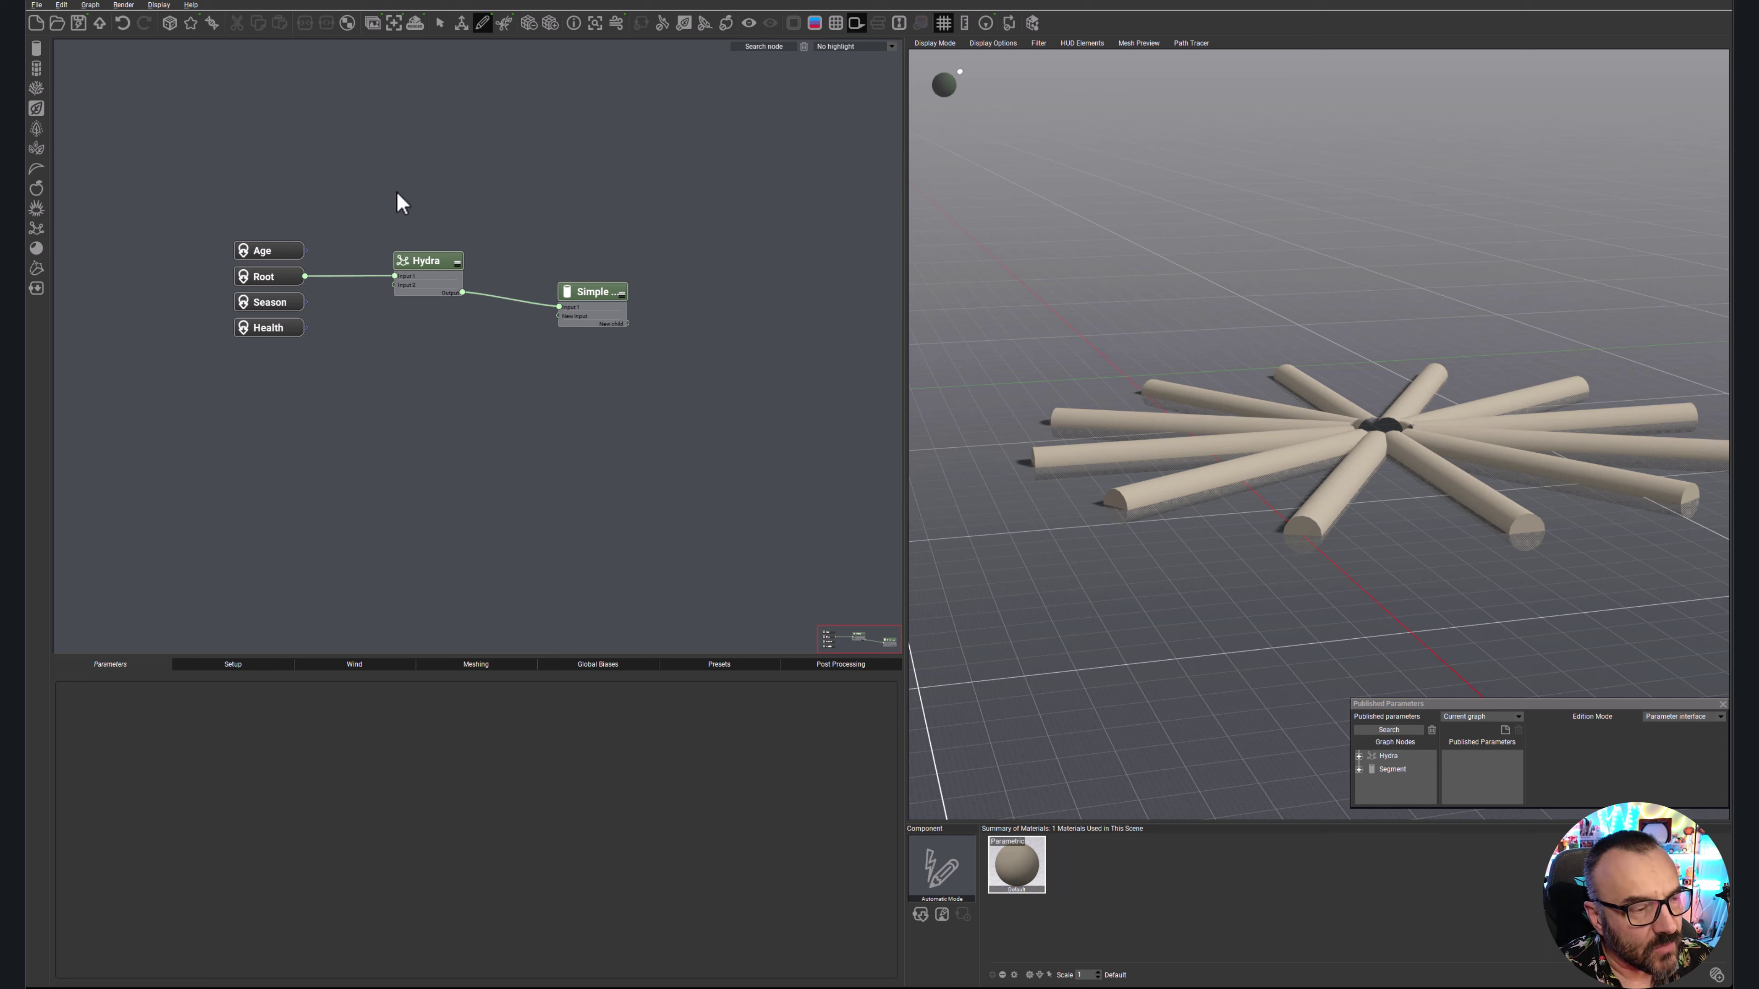
pyautogui.moveTo(344, 160); pyautogui.dragTo(355, 85, button='middle')
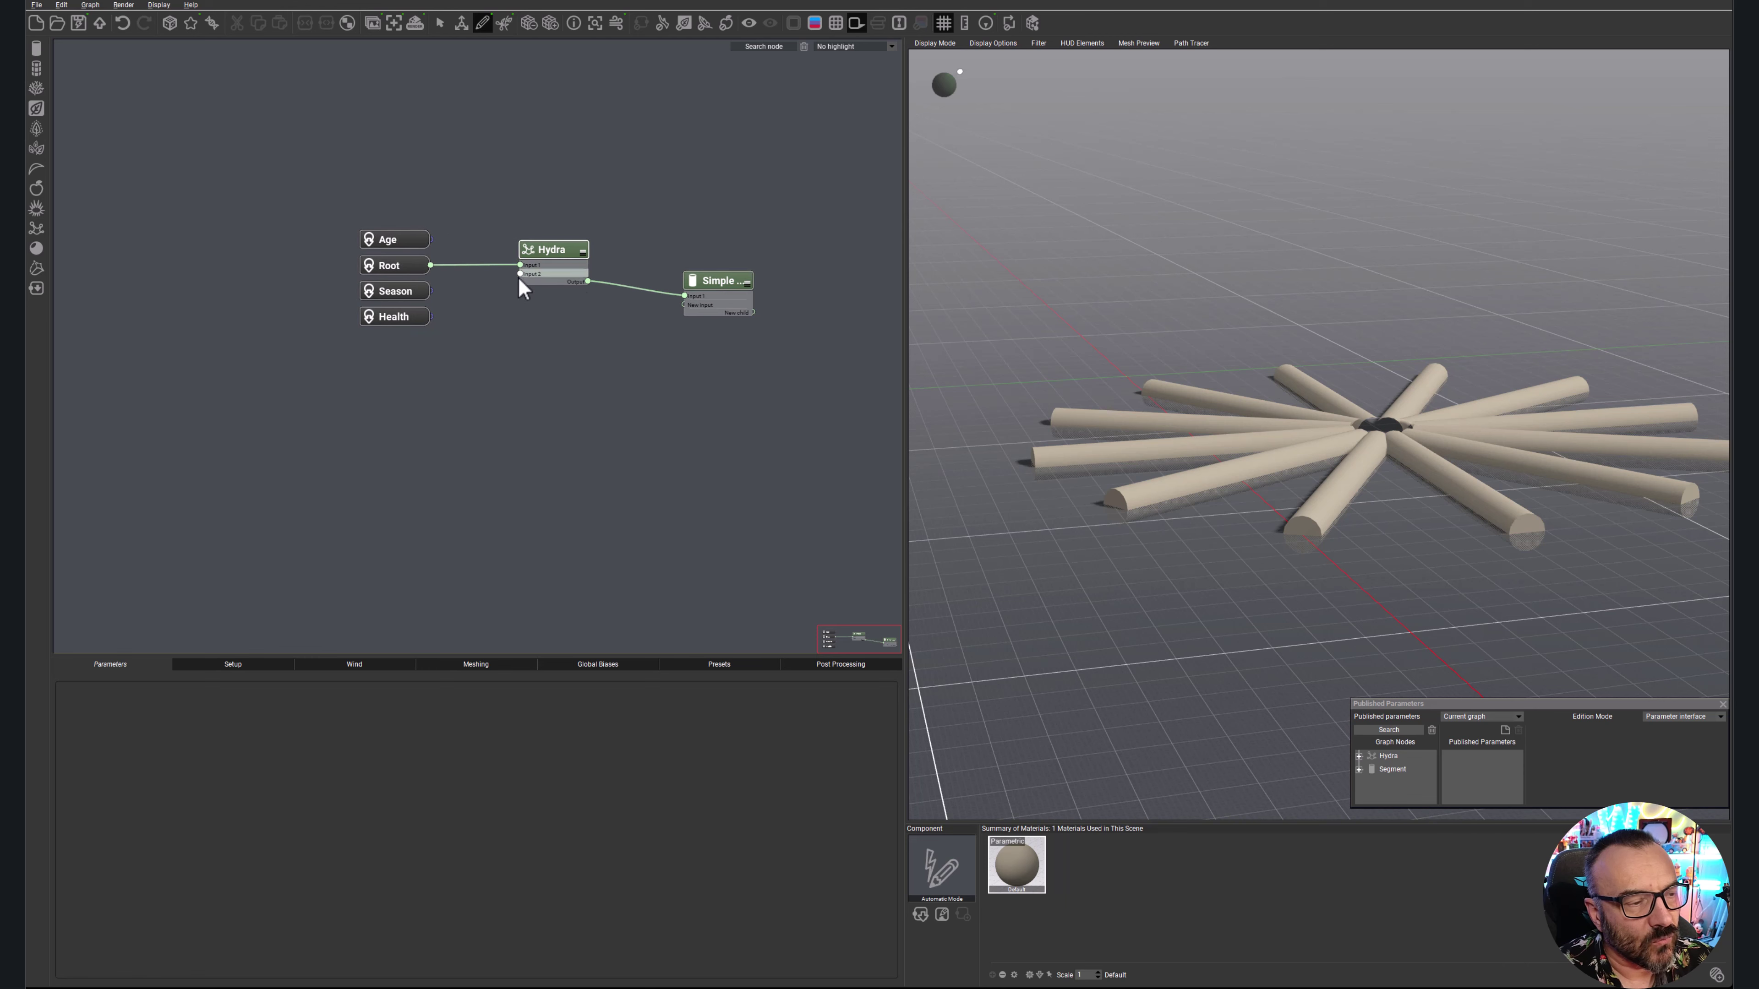
pyautogui.scroll(5, 628, 292)
pyautogui.scroll(-5, 628, 290)
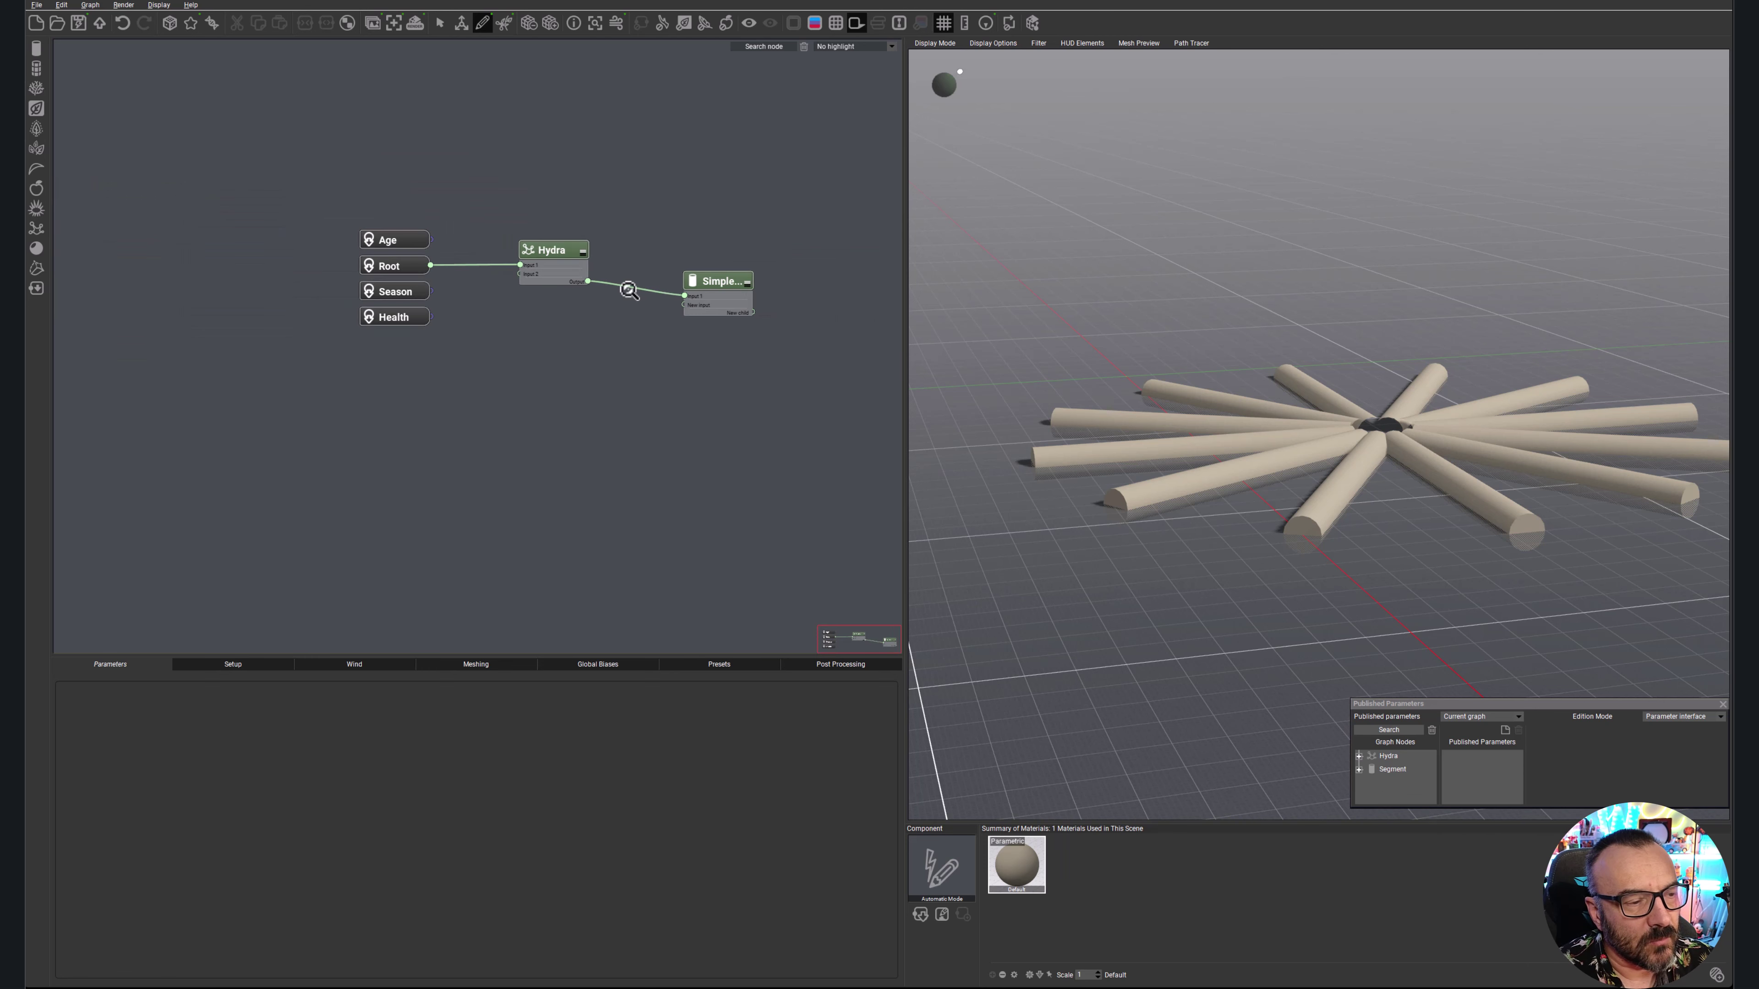
pyautogui.scroll(4, 628, 291)
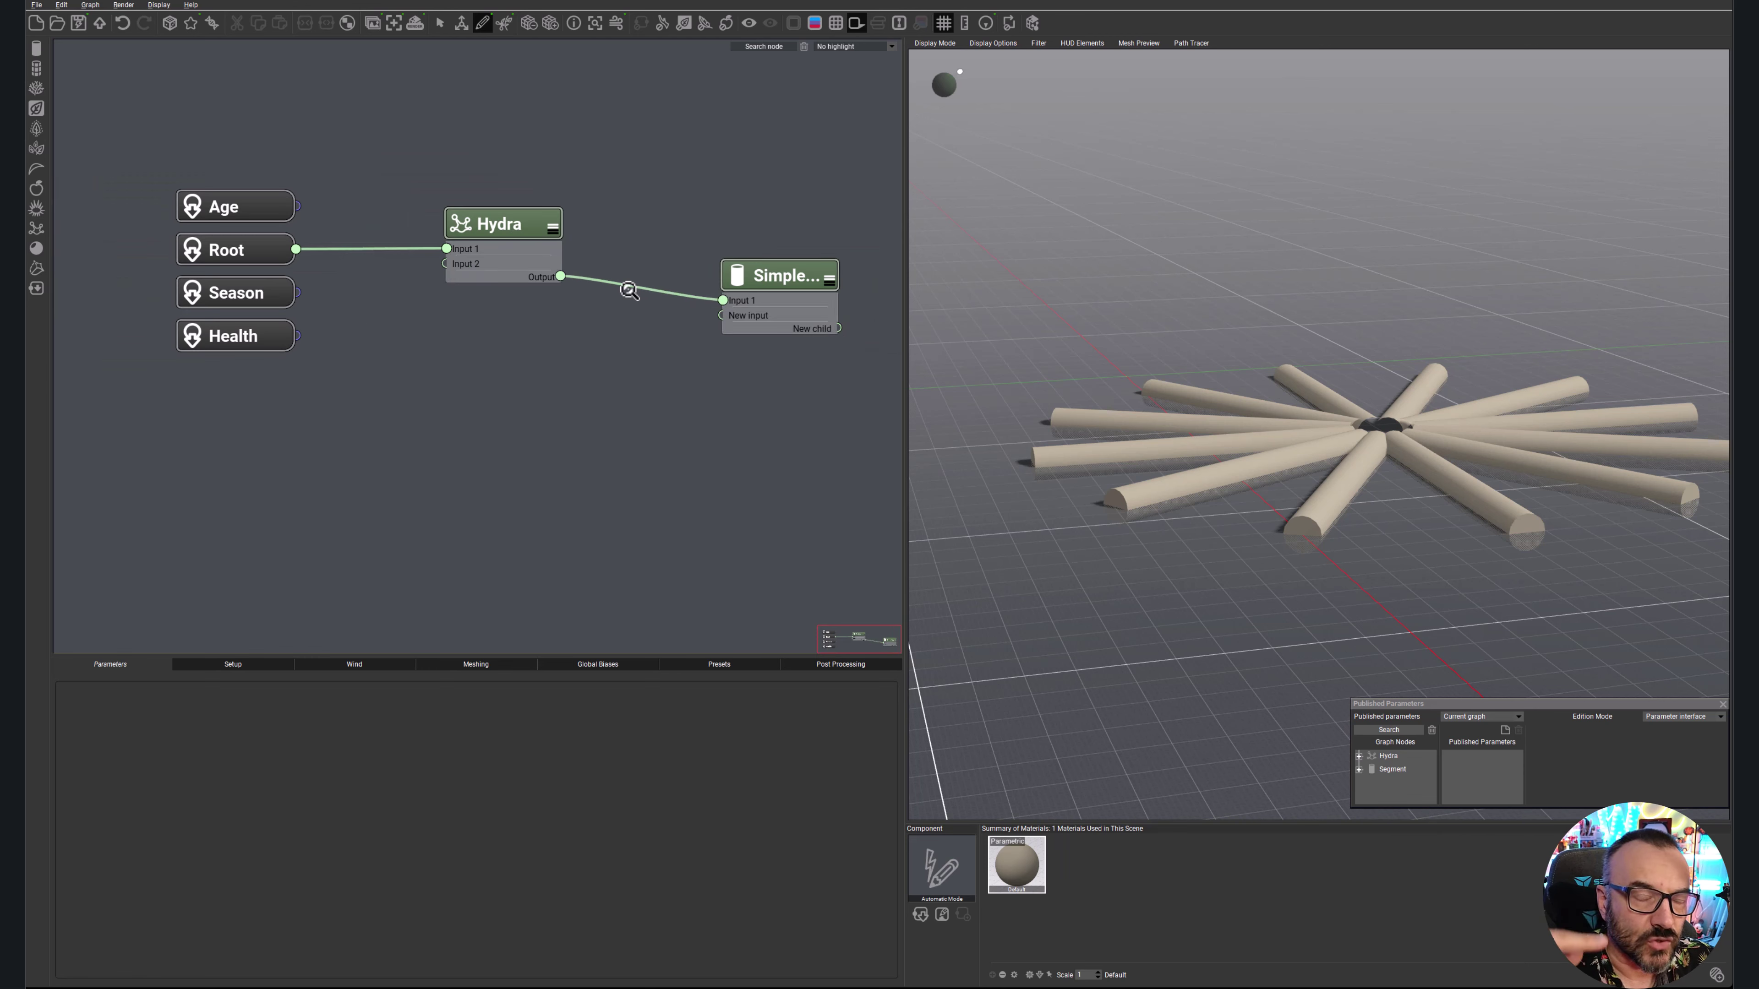
pyautogui.scroll(-2, 628, 290)
pyautogui.scroll(2, 628, 290)
pyautogui.scroll(-2, 628, 289)
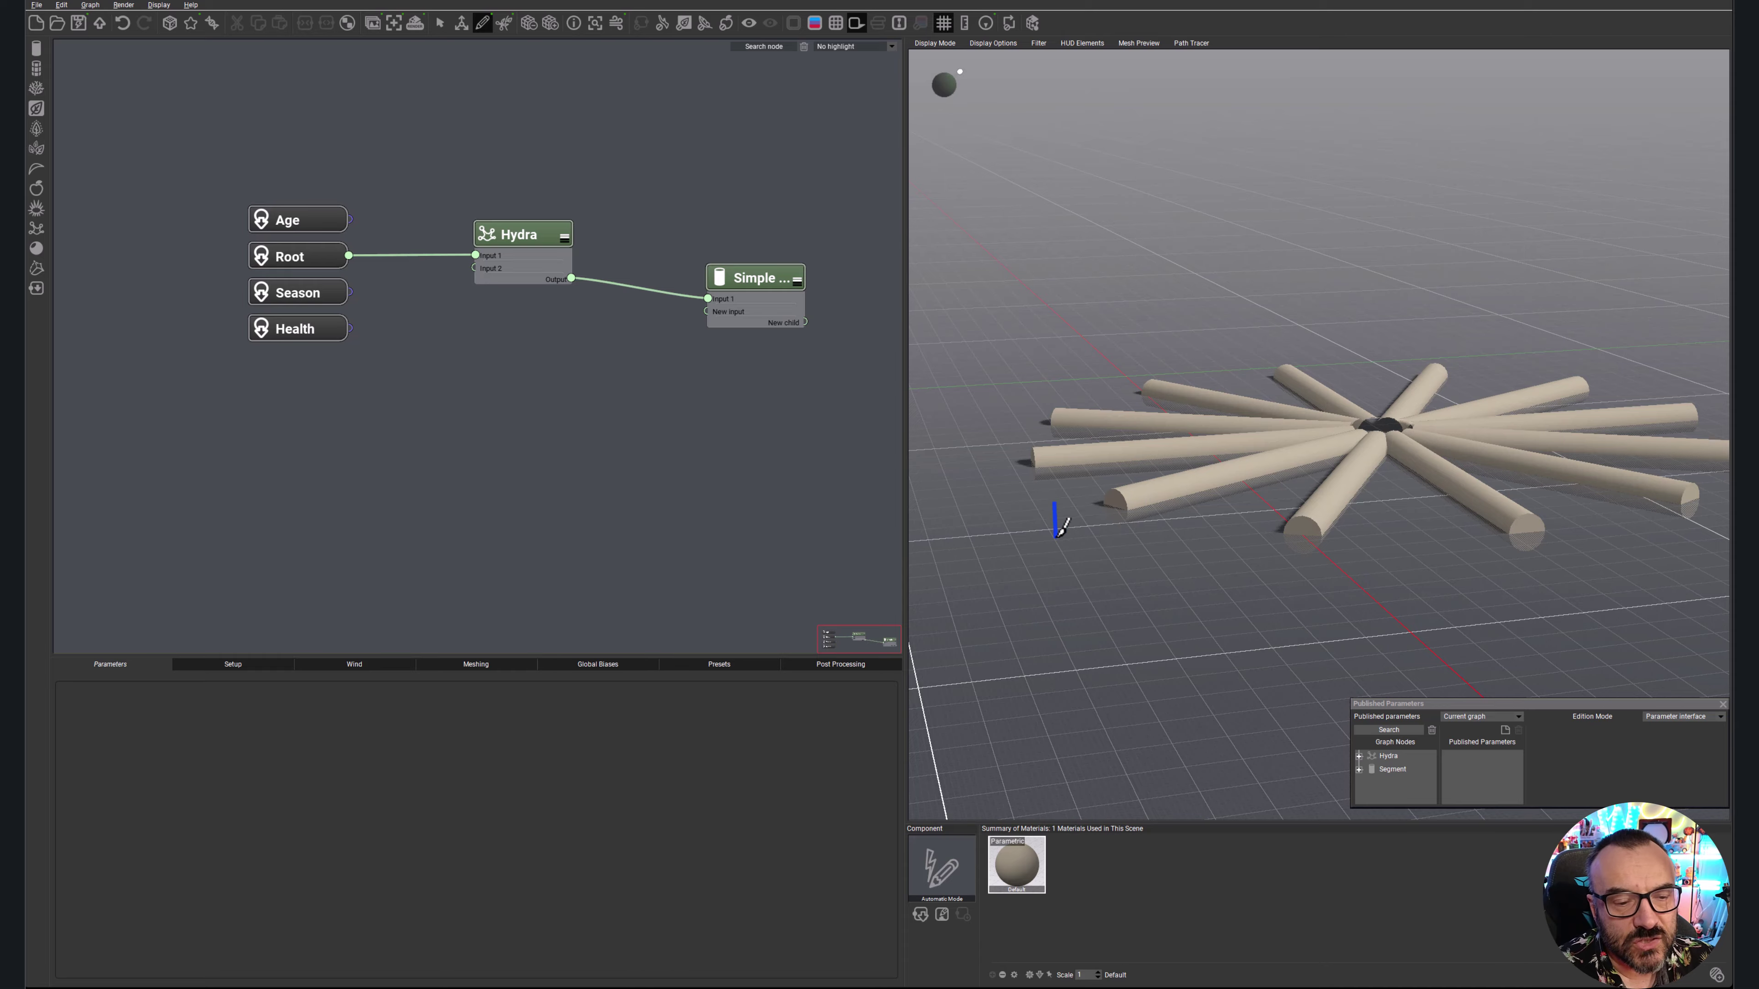
# - Inspect the radial segments in the 3D preview from above and from a low angle
pyautogui.moveTo(1062, 527); pyautogui.dragTo(1111, 549, button='middle')
pyautogui.moveTo(1433, 523); pyautogui.dragTo(990, 568, button='middle')
pyautogui.moveTo(1013, 565); pyautogui.dragTo(1079, 540, button='right')
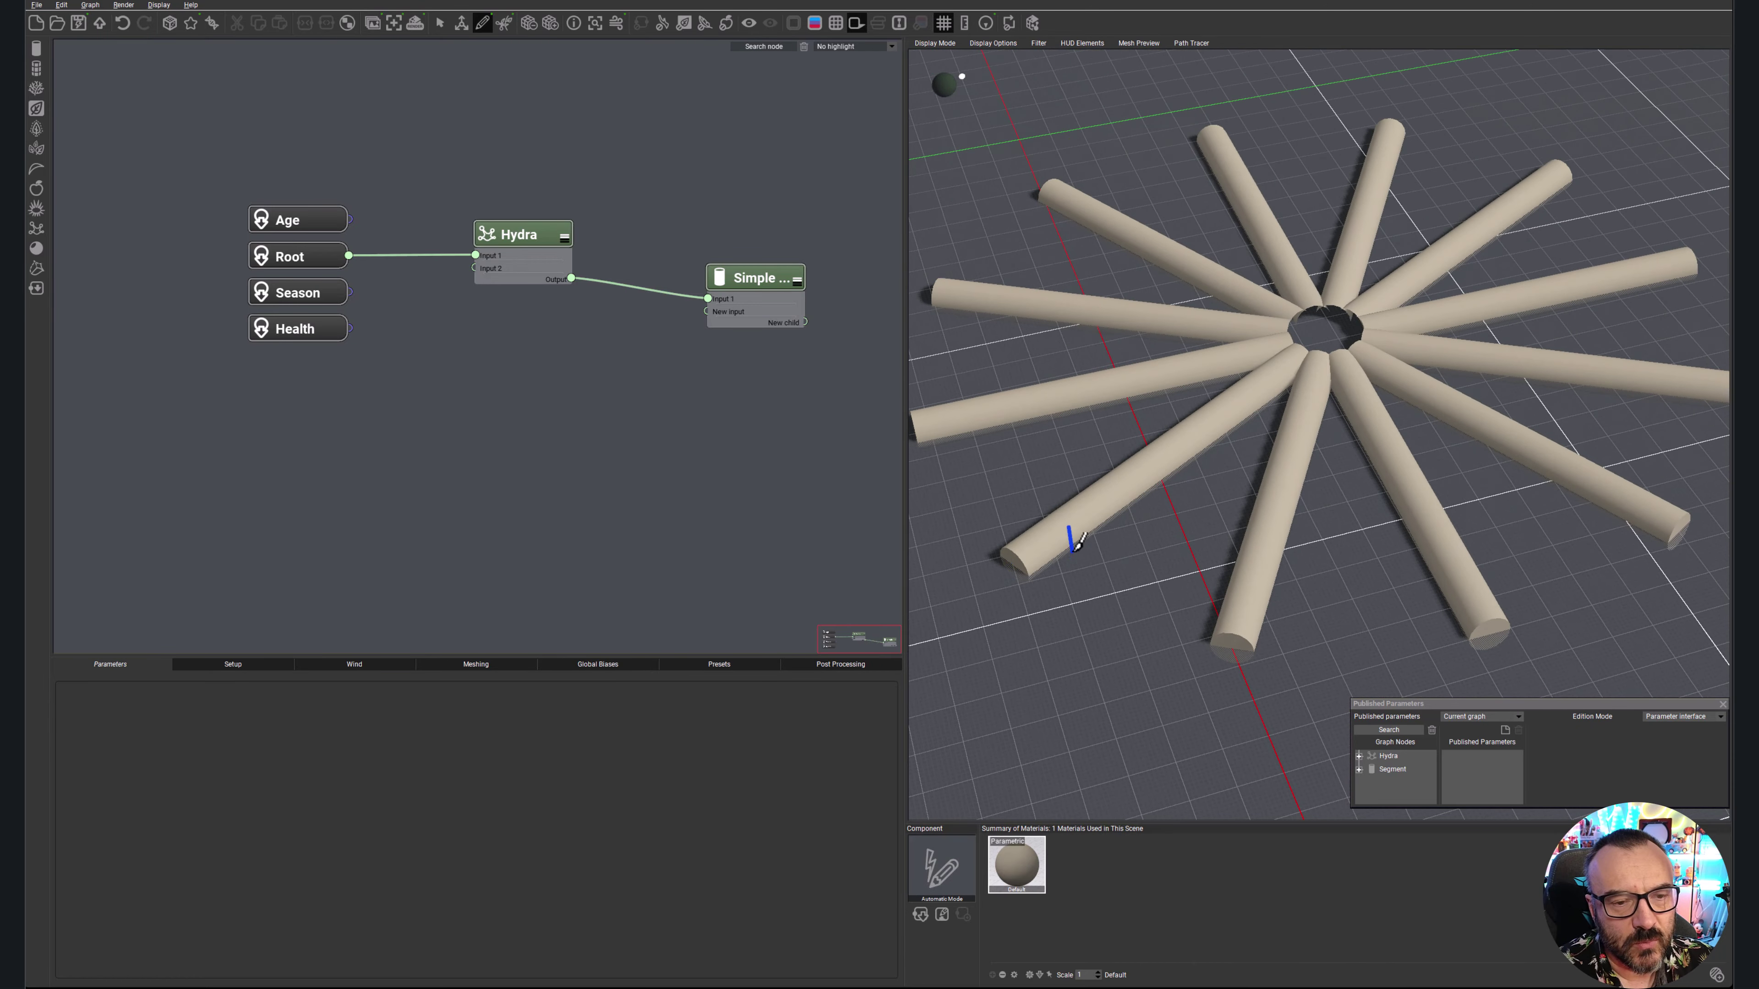
pyautogui.moveTo(1146, 536); pyautogui.dragTo(1330, 480)
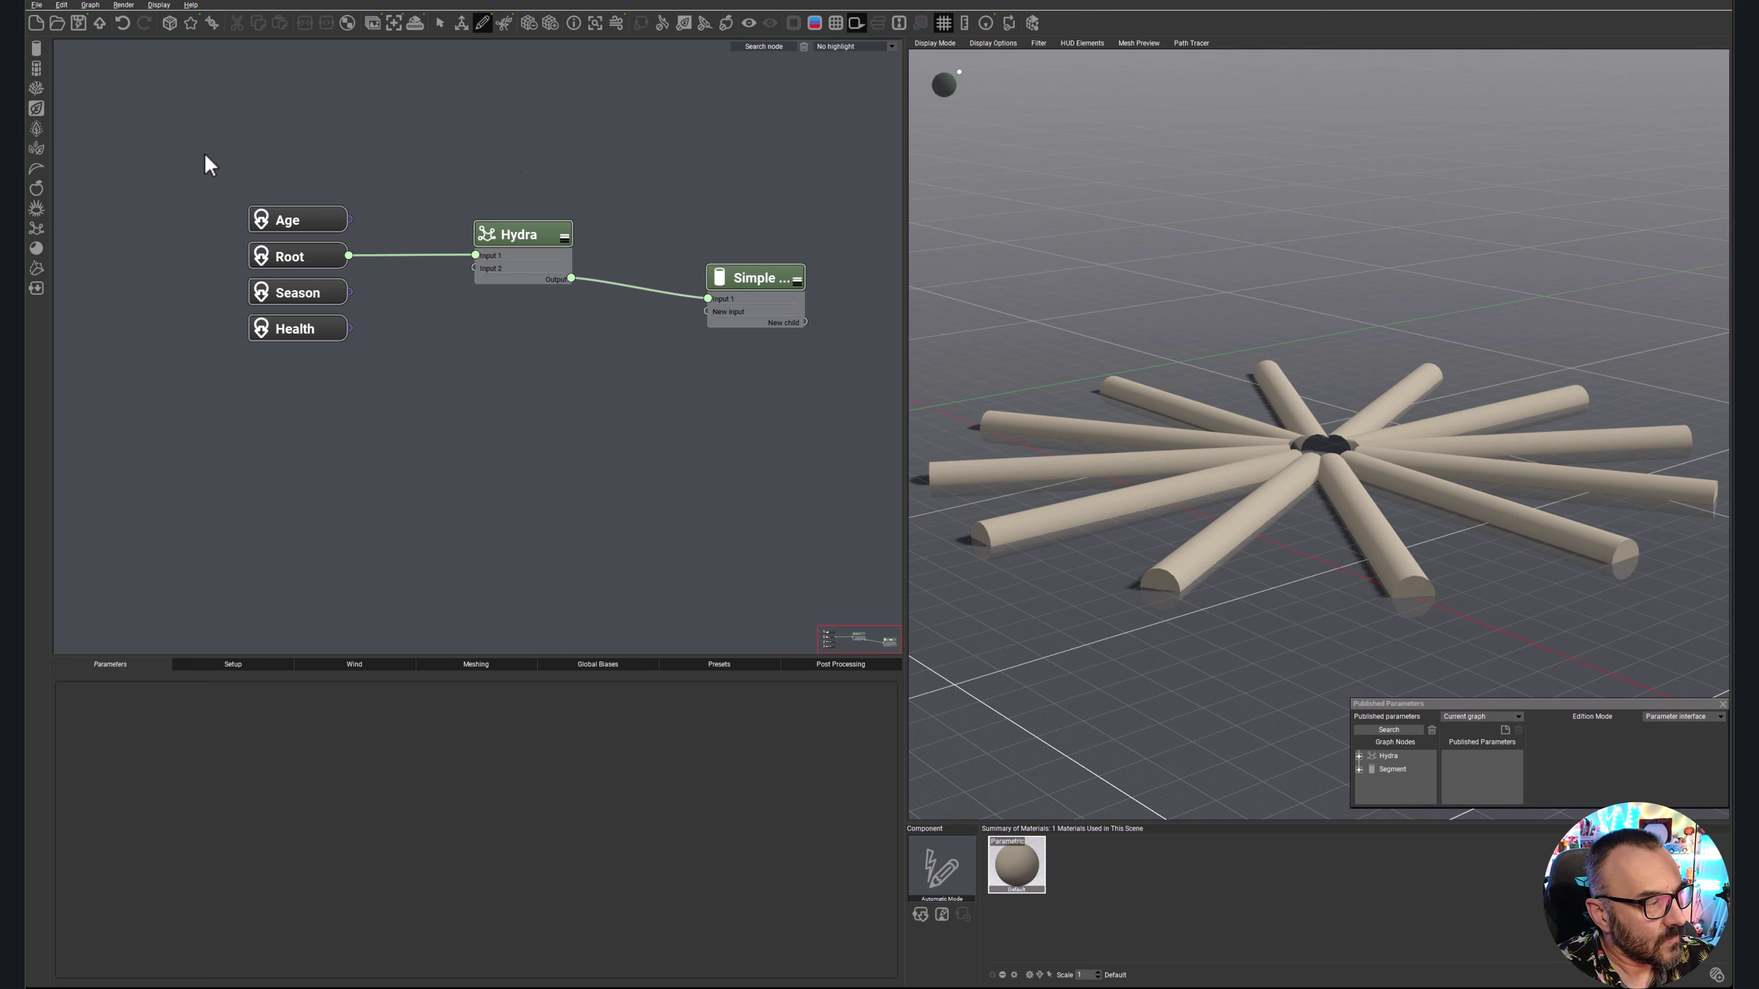
# - Preview the plant in the Shaded, Ambient Occlusion and Normals display modes
pyautogui.click(930, 44)
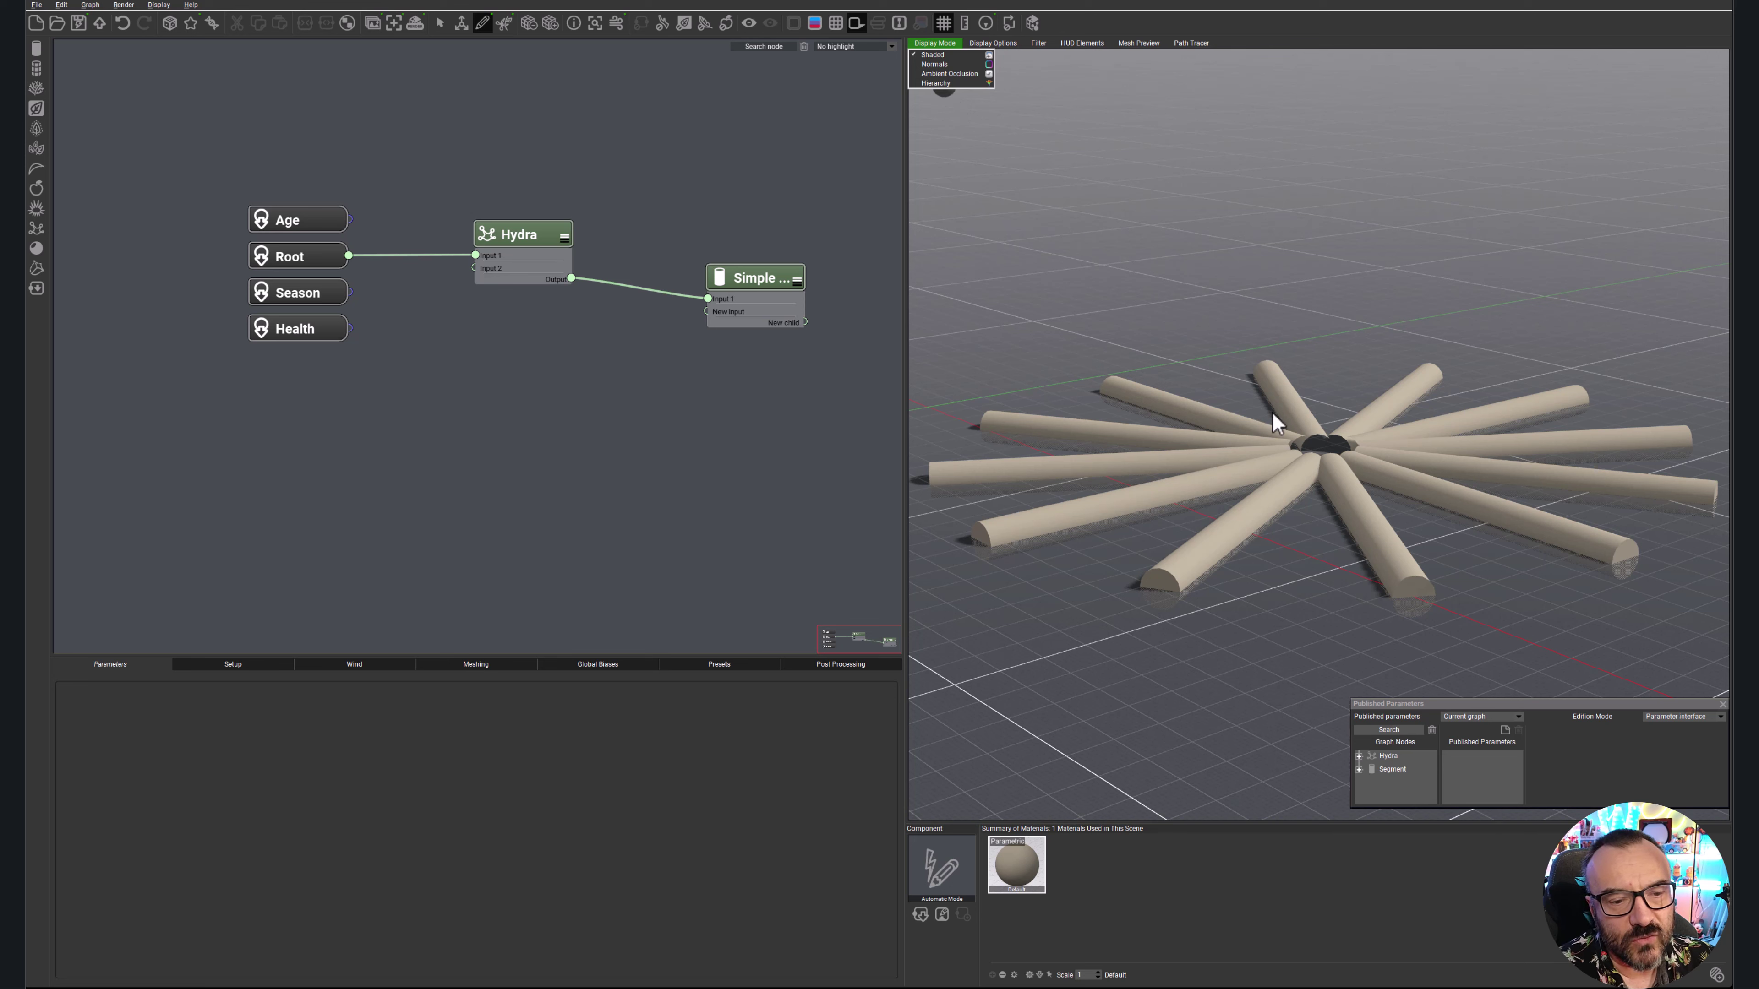
pyautogui.click(965, 56)
pyautogui.click(935, 44)
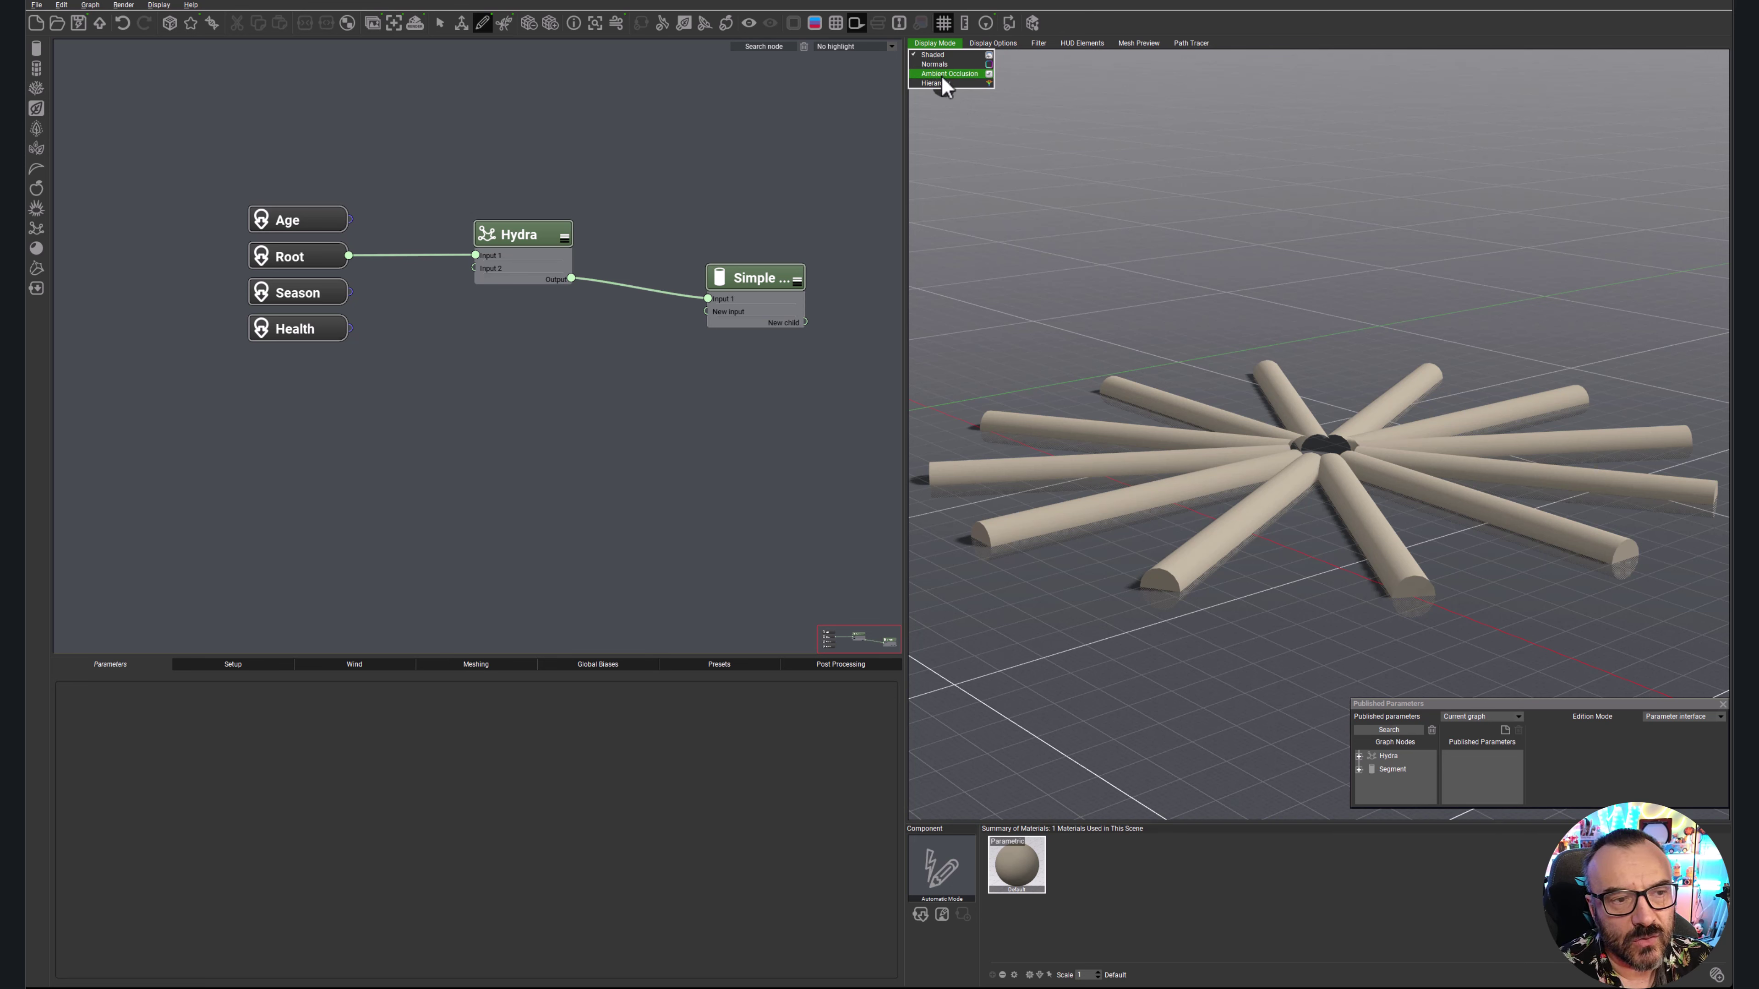
pyautogui.click(954, 74)
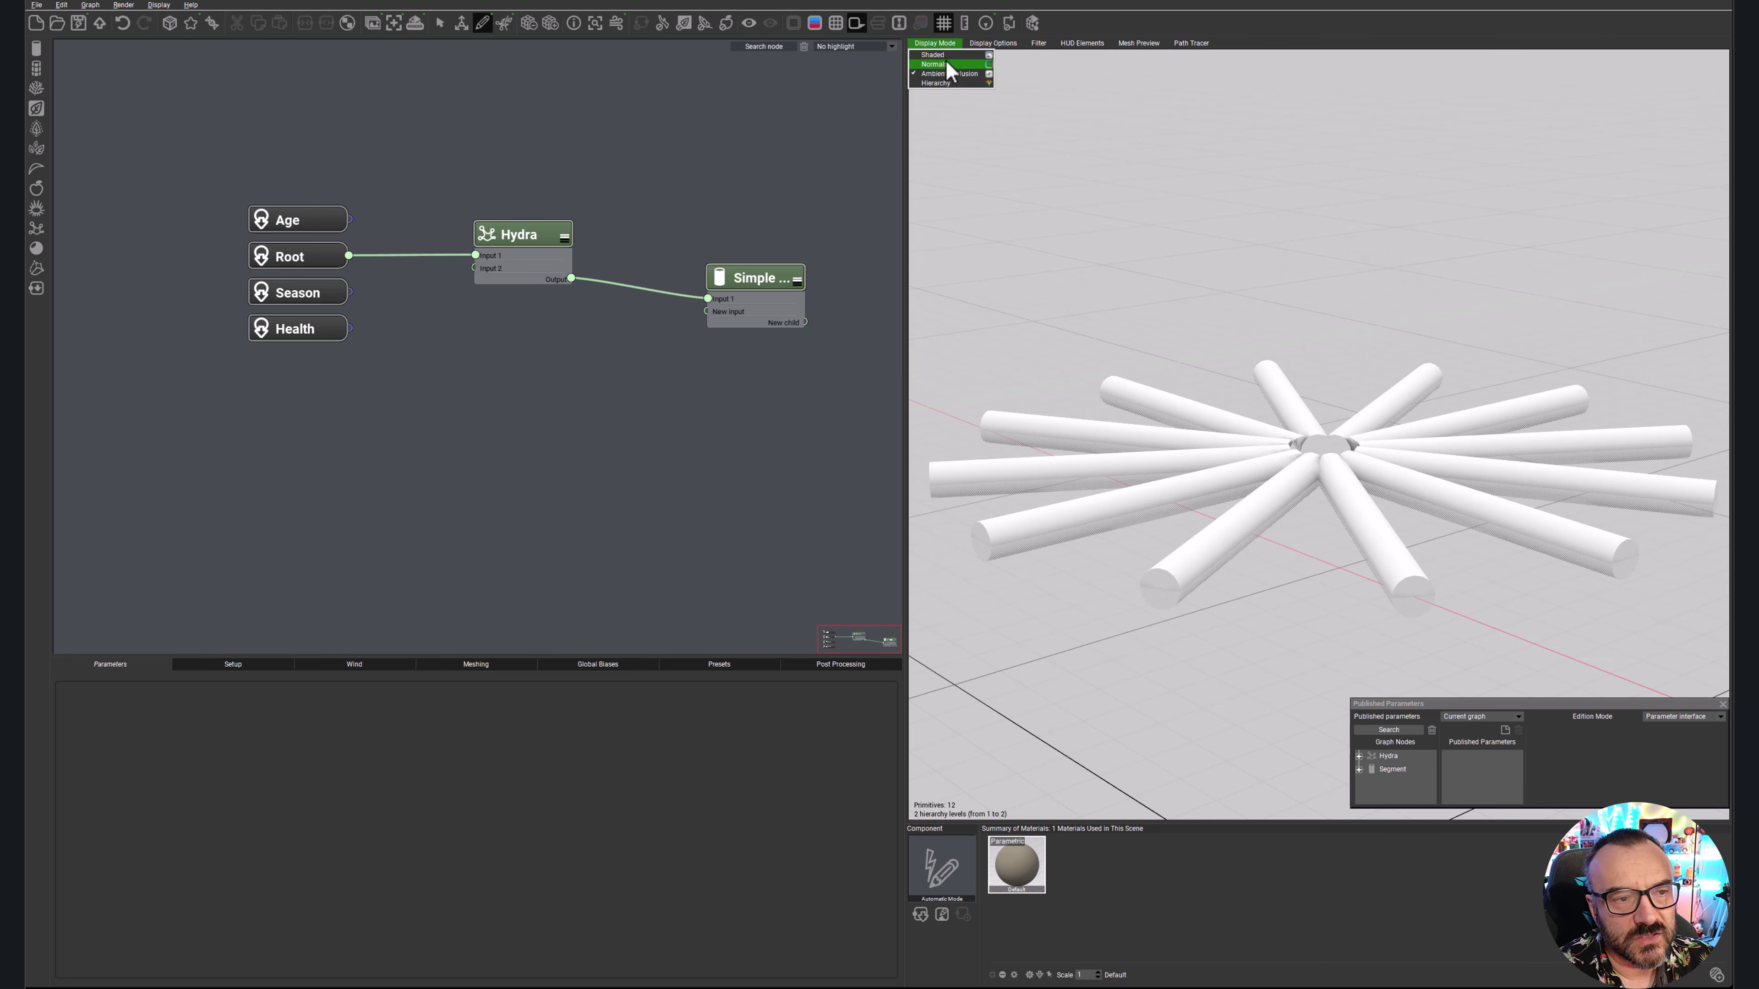
pyautogui.click(947, 63)
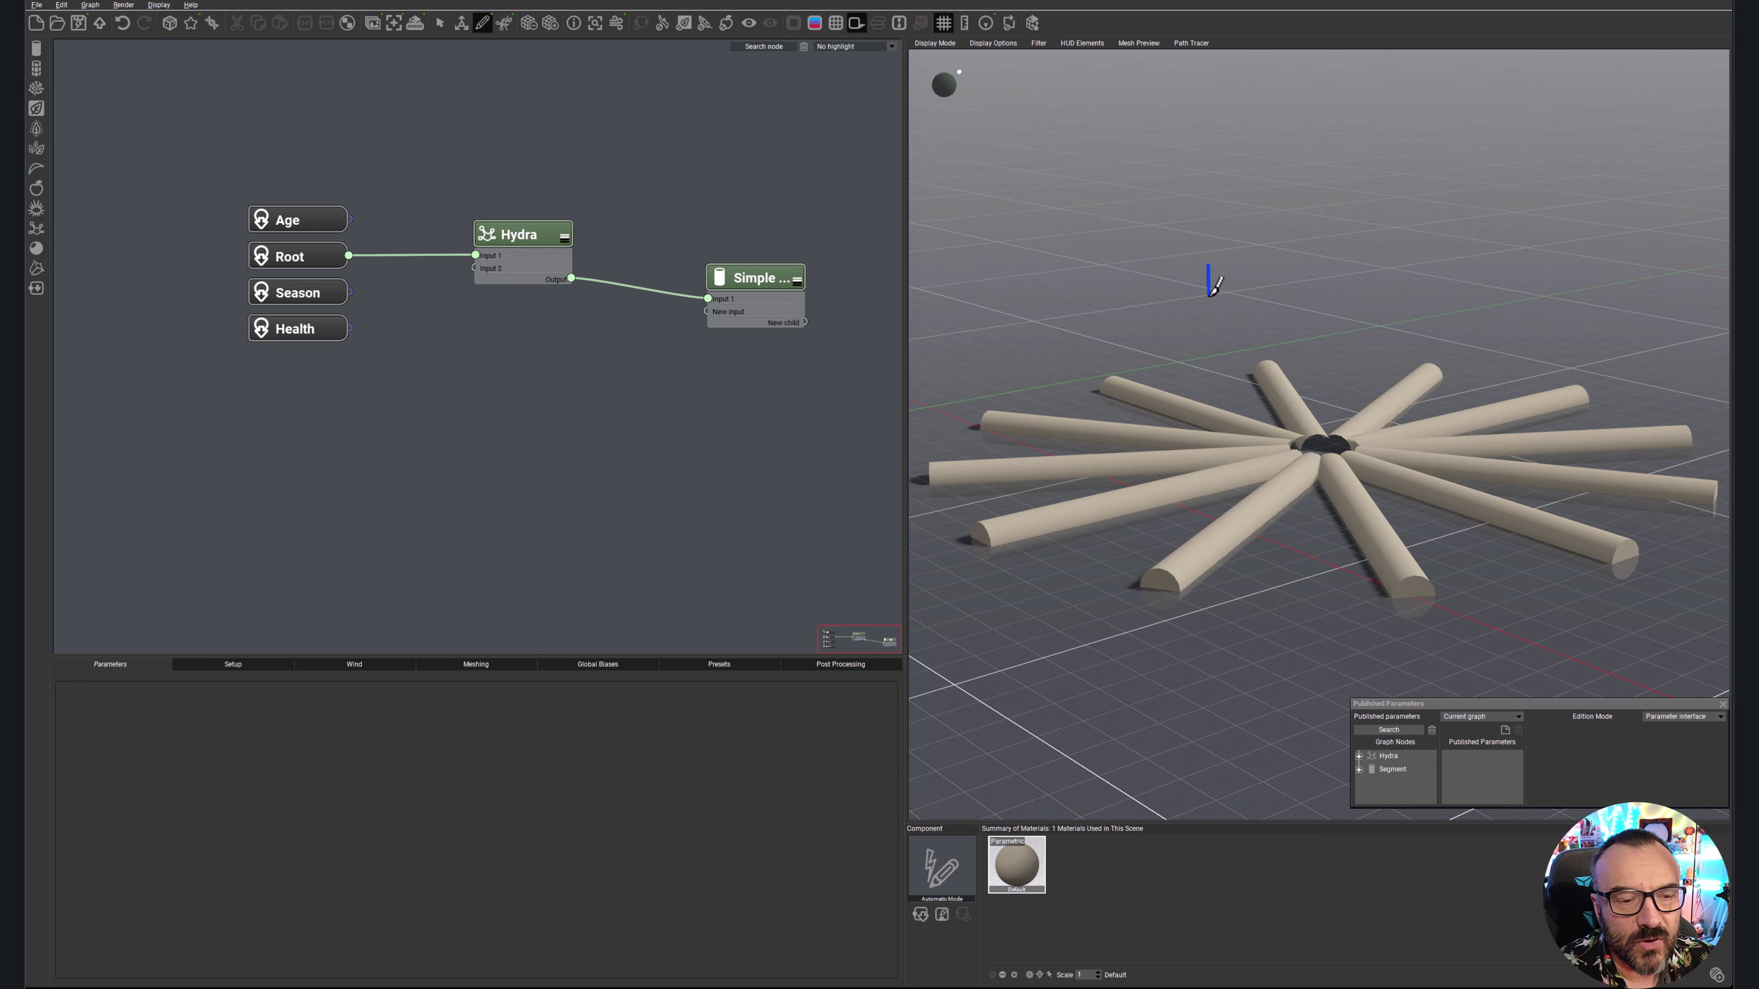
# - Review the preview's Display Options, Filter, HUD Elements and Mesh Preview choices
pyautogui.click(999, 47)
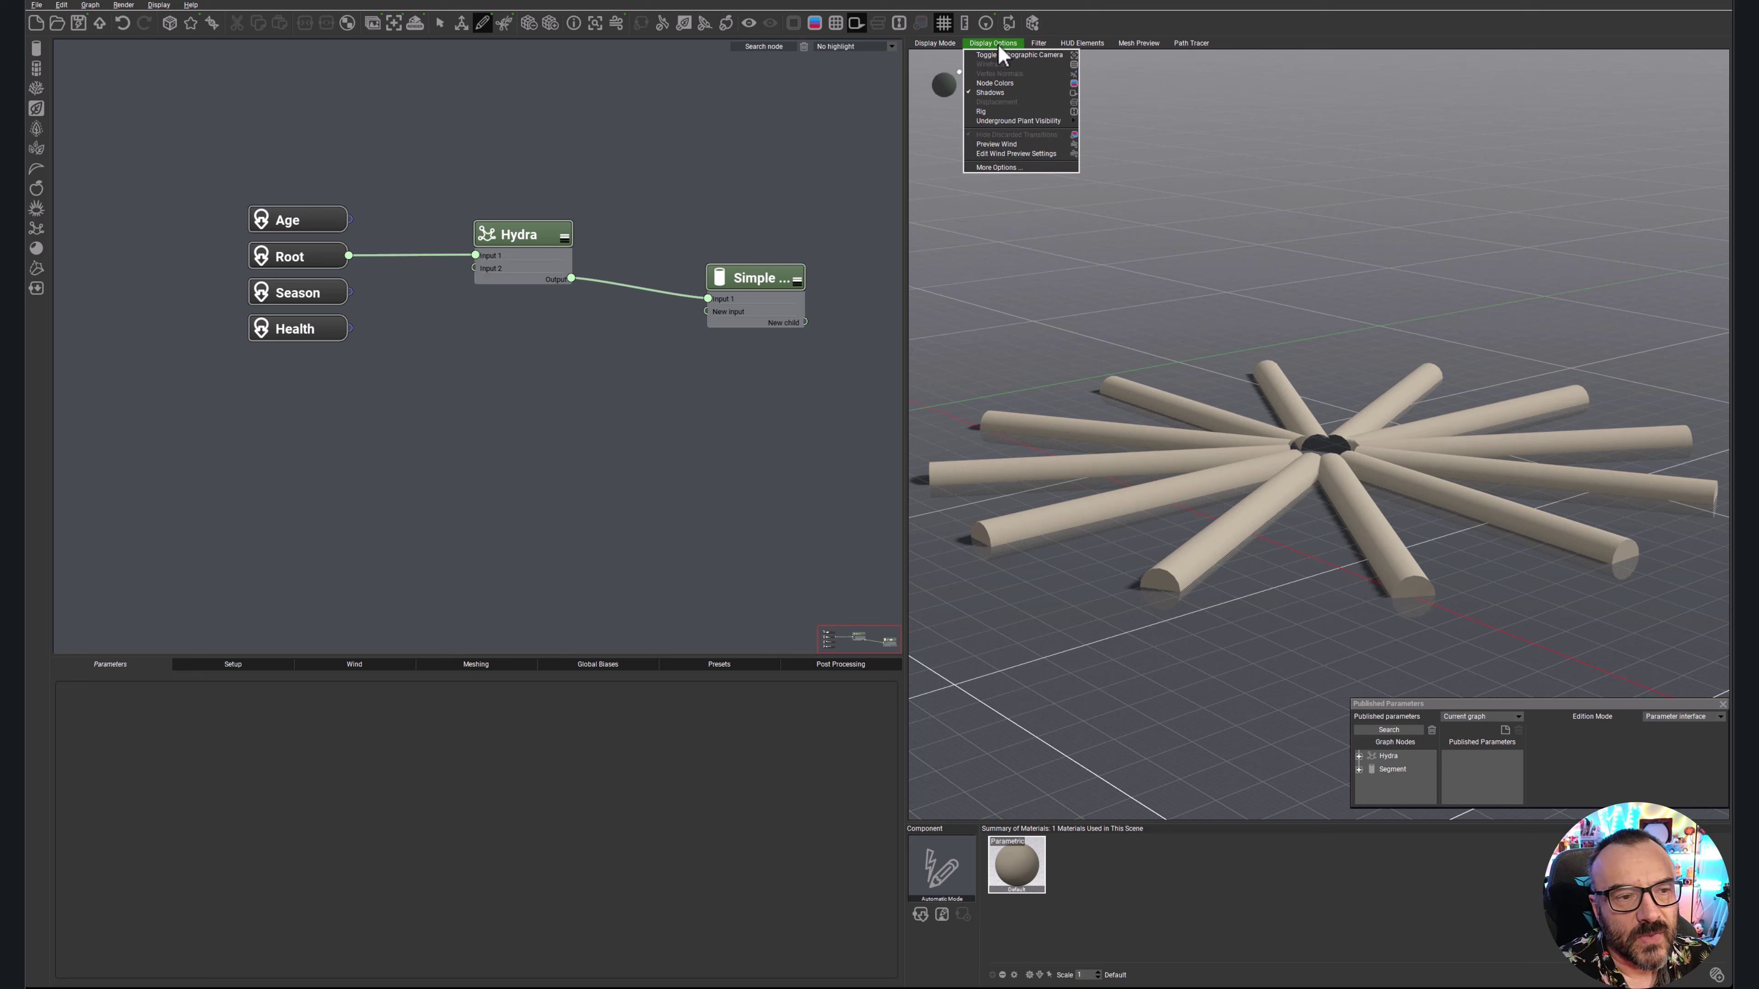
pyautogui.click(1042, 45)
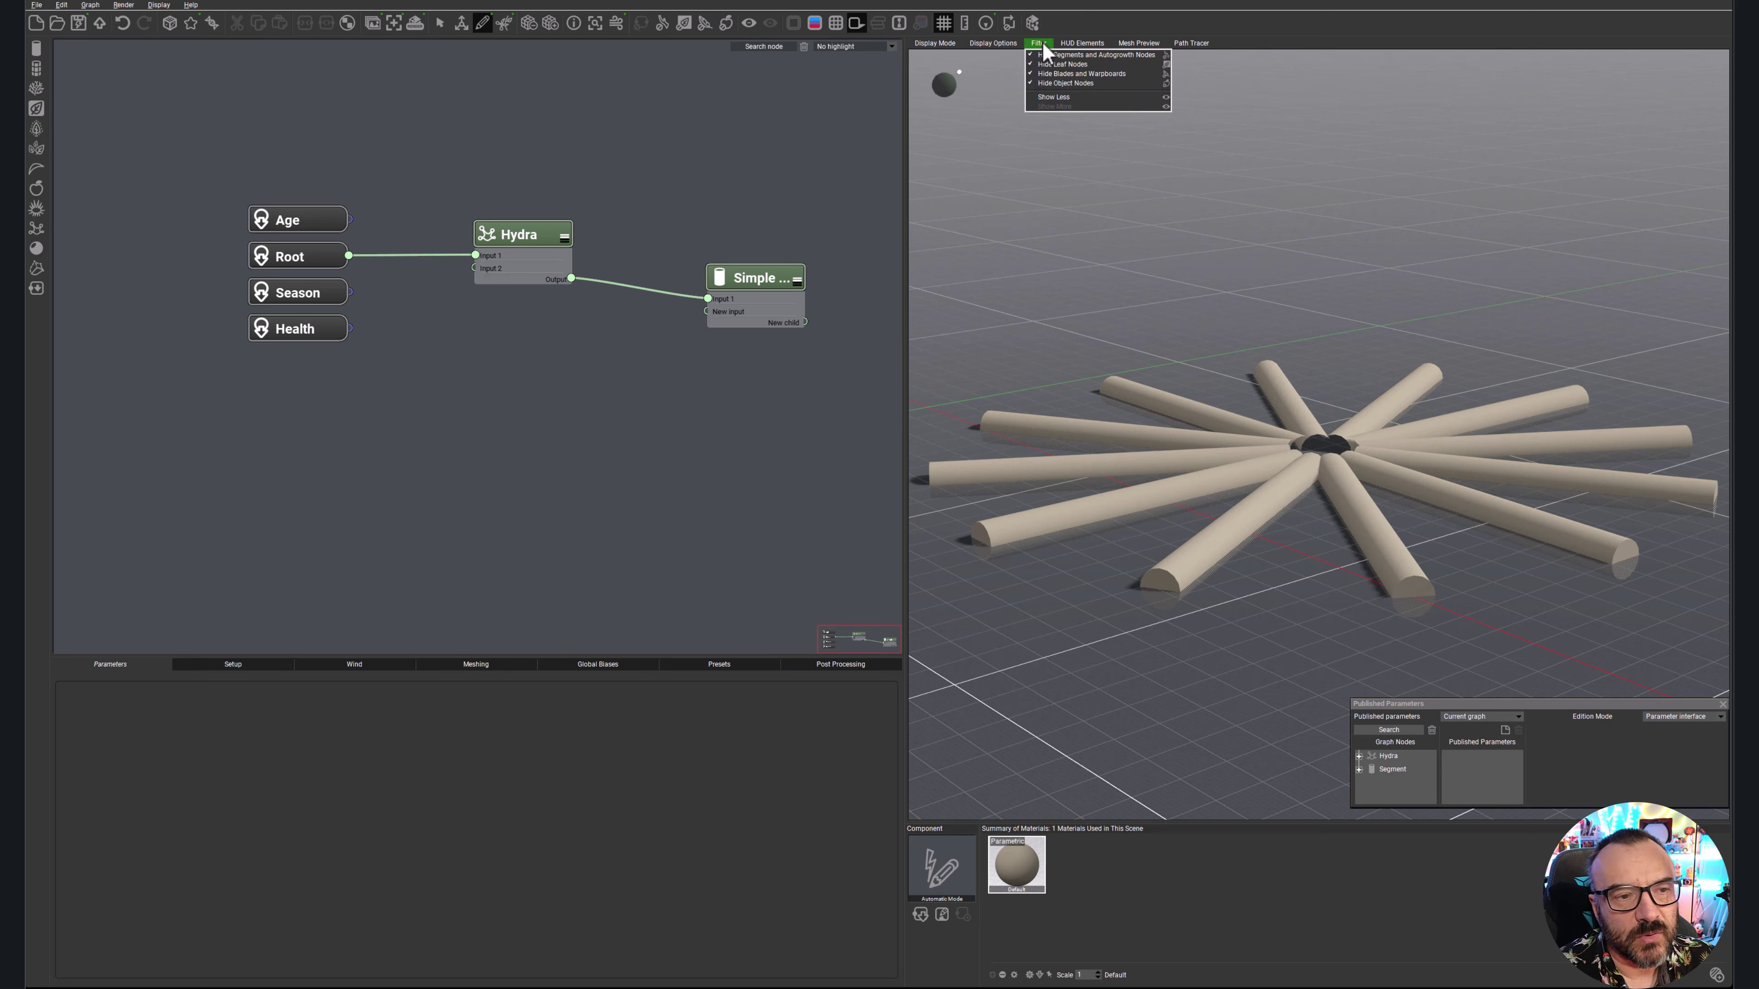
pyautogui.click(1078, 42)
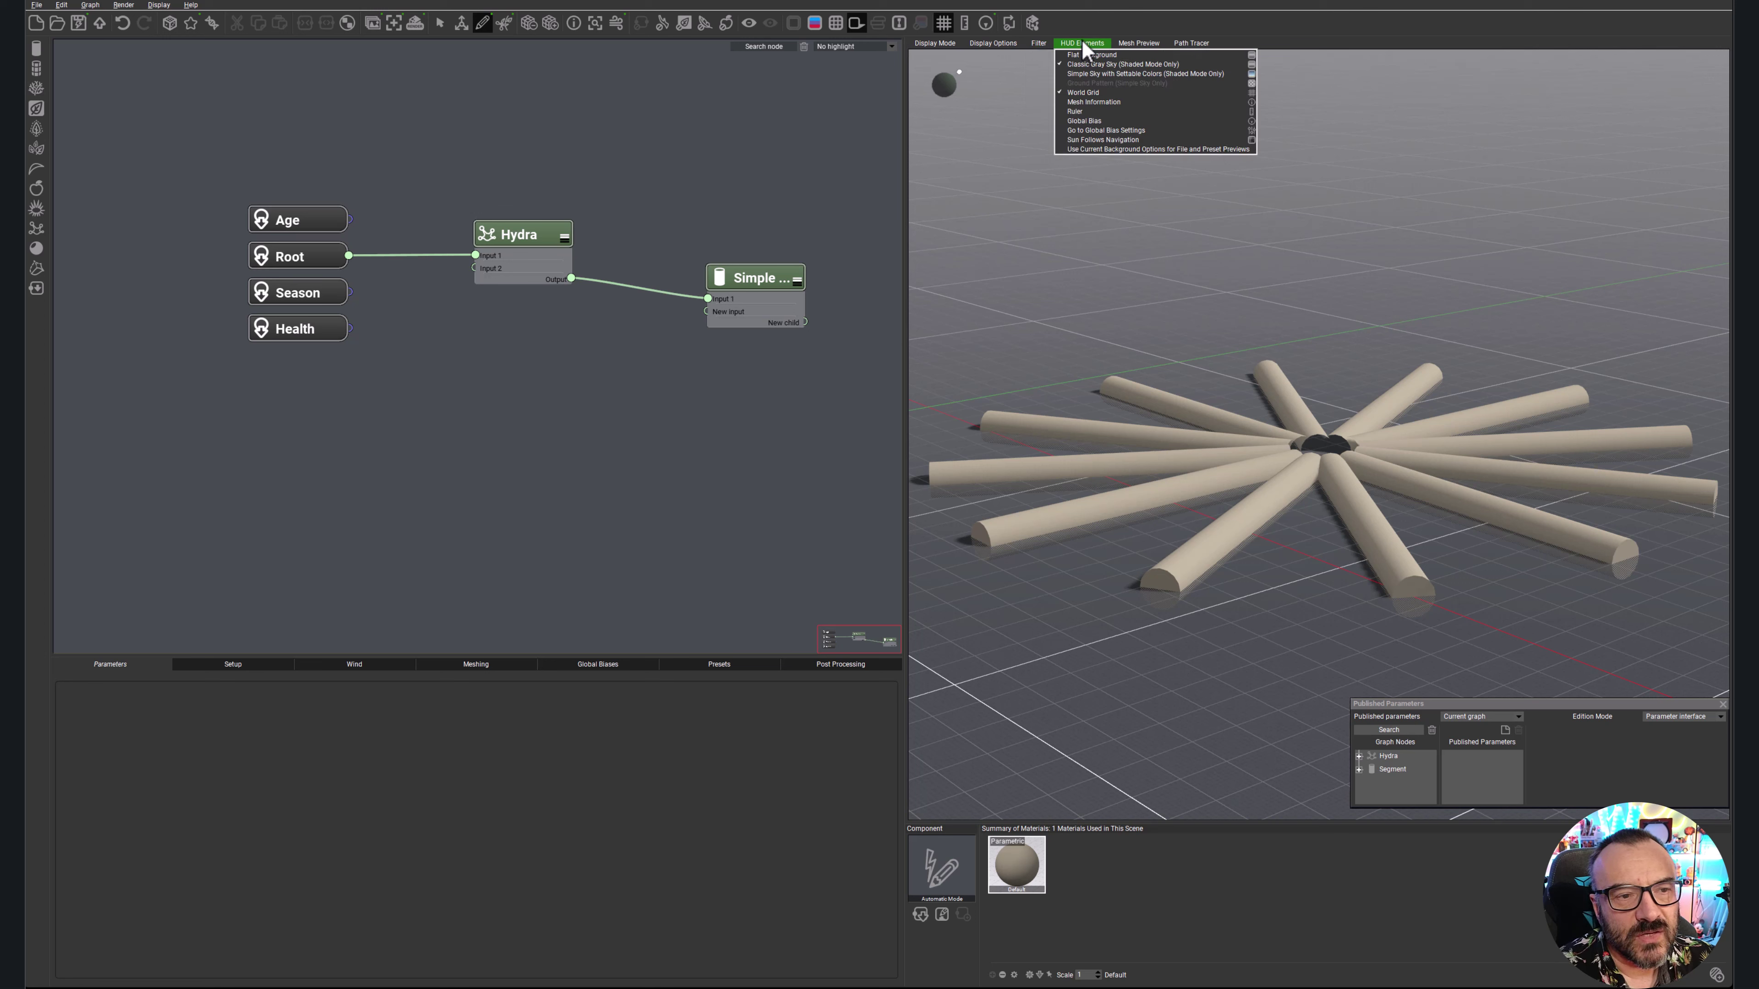
pyautogui.click(1138, 43)
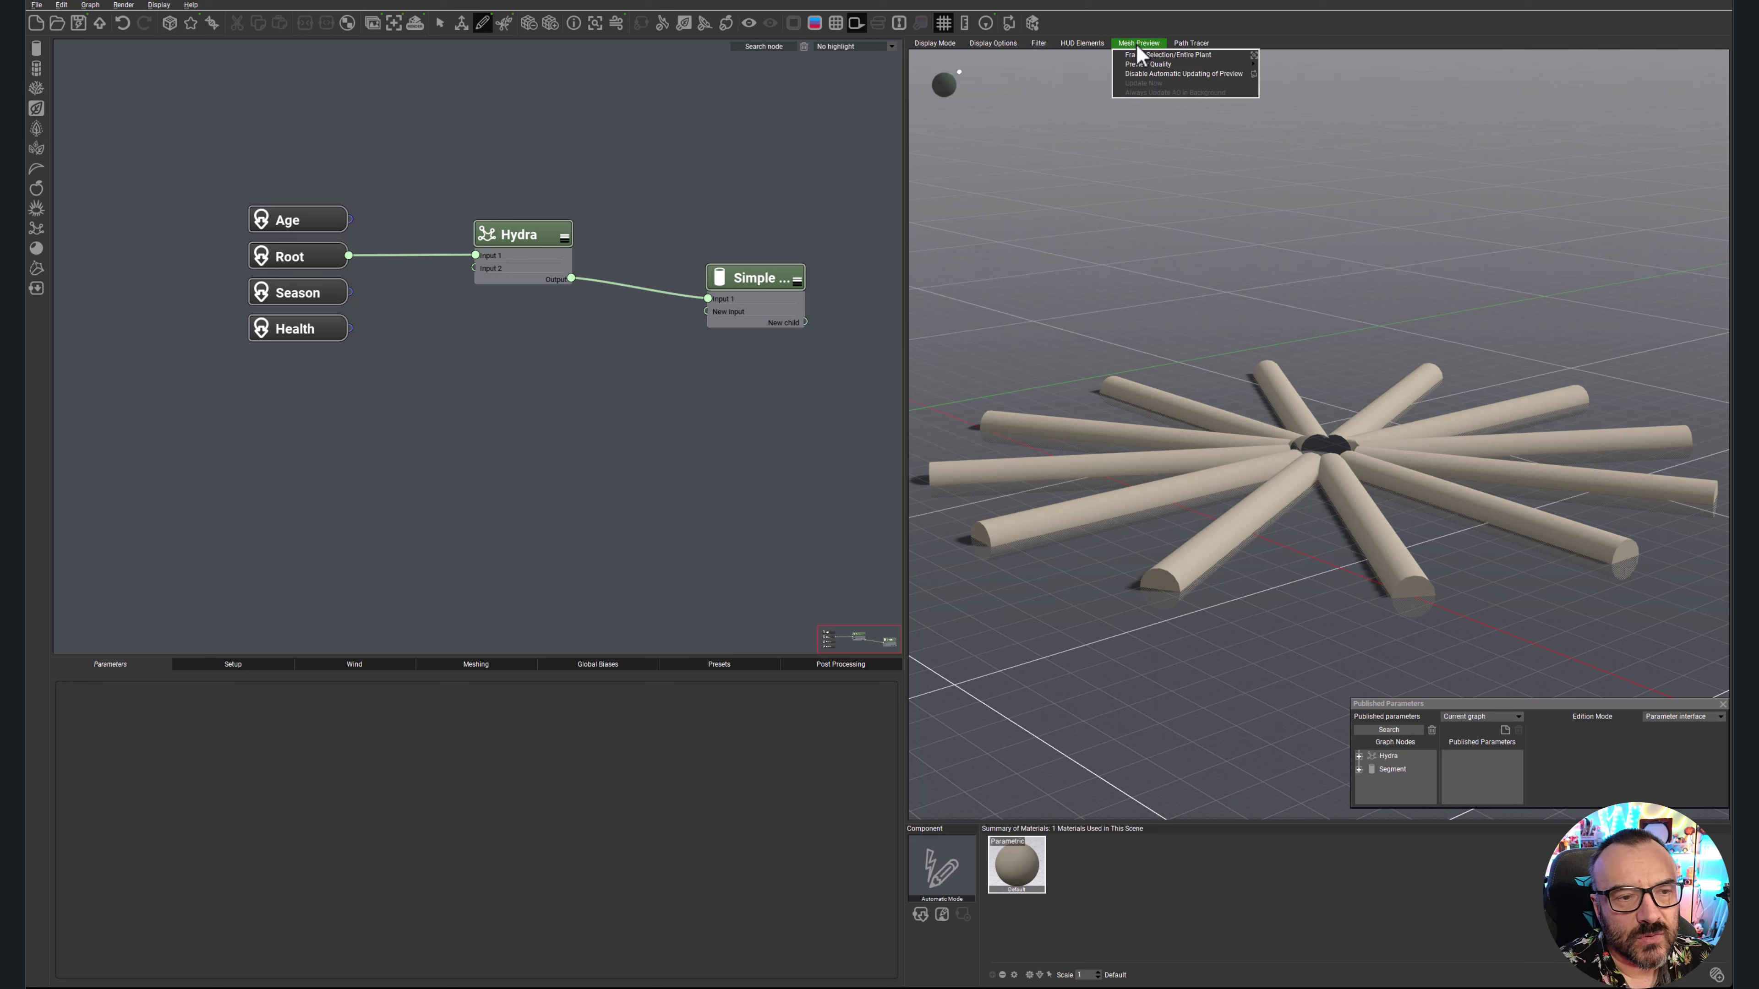
# - View the plant with the Path Tracer from a higher angle, and return to the standard shaded preview
pyautogui.click(1188, 44)
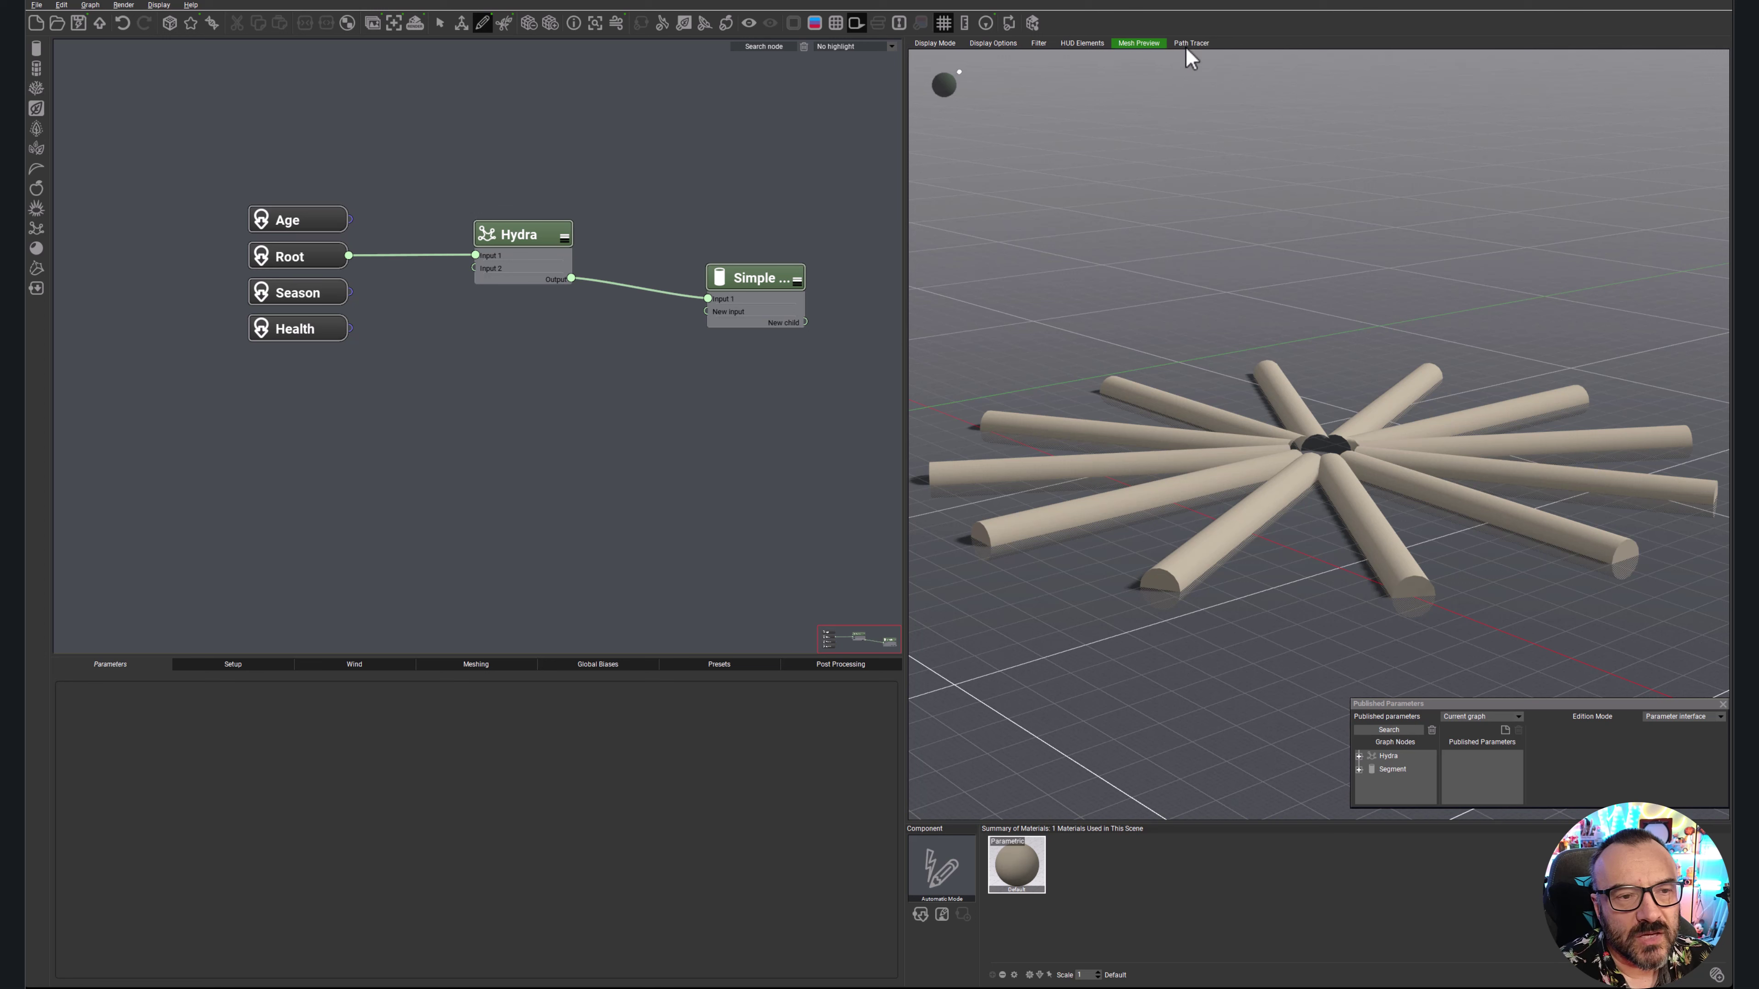
pyautogui.click(1227, 56)
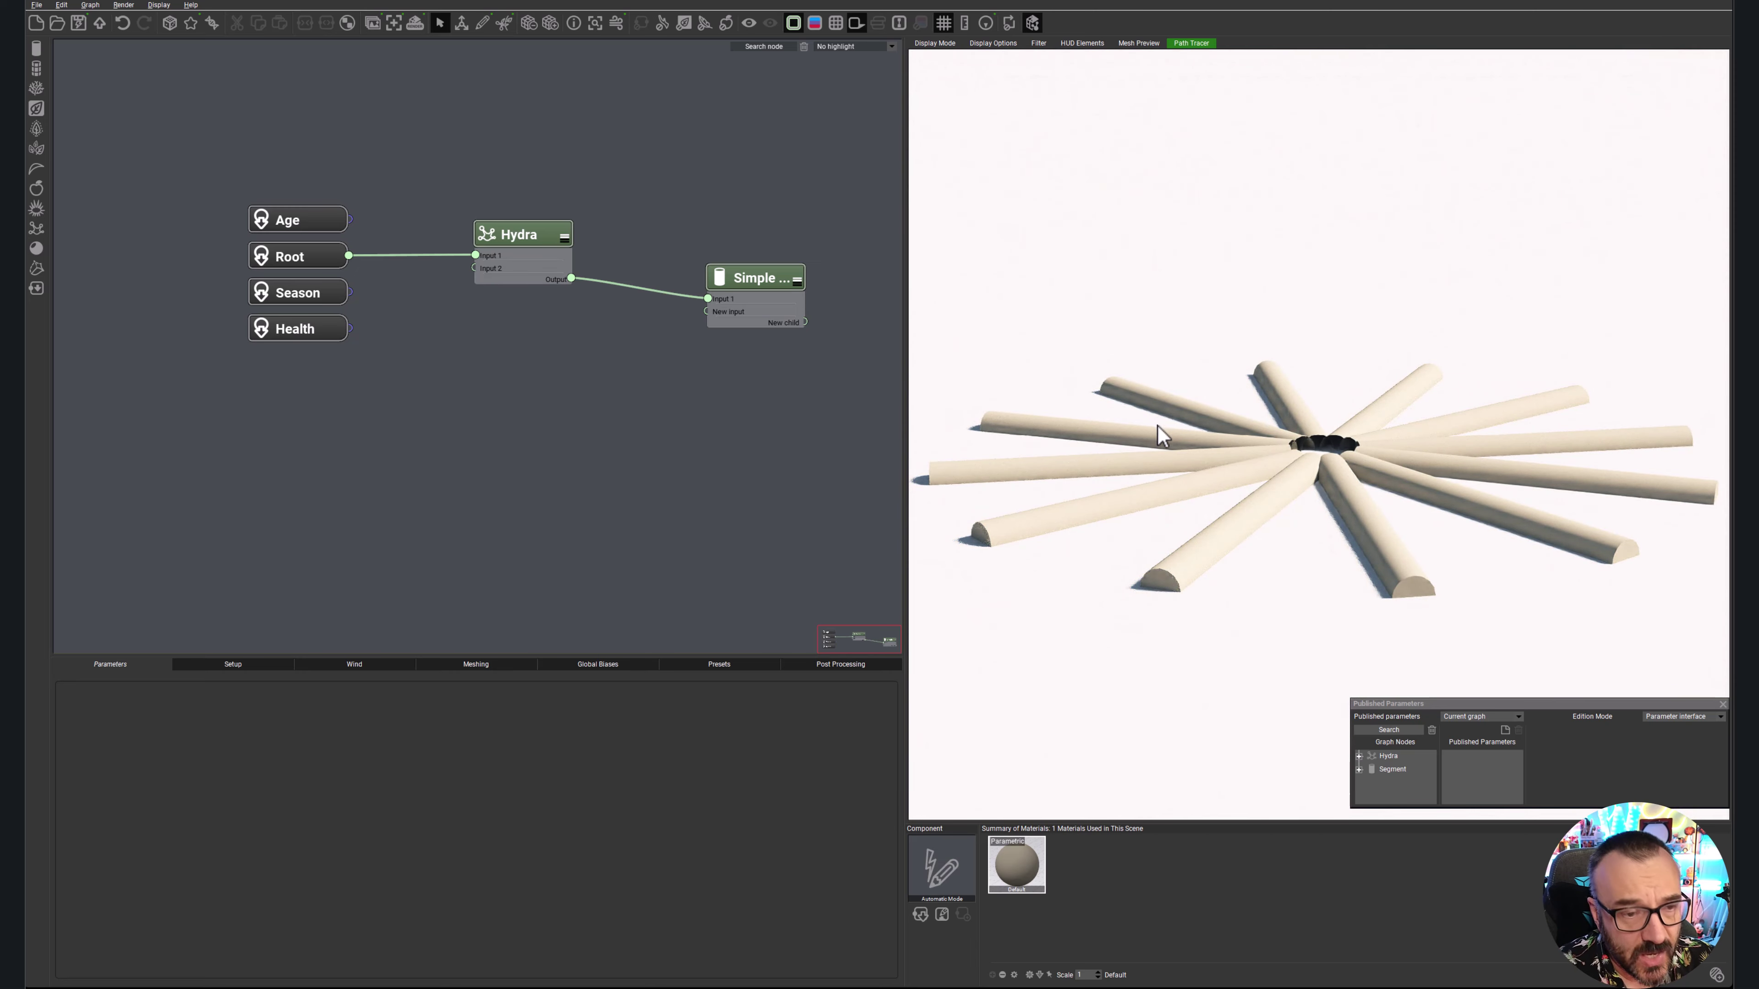
pyautogui.moveTo(1157, 424)
pyautogui.mouseDown(button='right')
pyautogui.moveTo(1190, 450)
pyautogui.moveTo(1501, 393)
pyautogui.moveTo(1509, 369)
pyautogui.mouseUp(button='right')
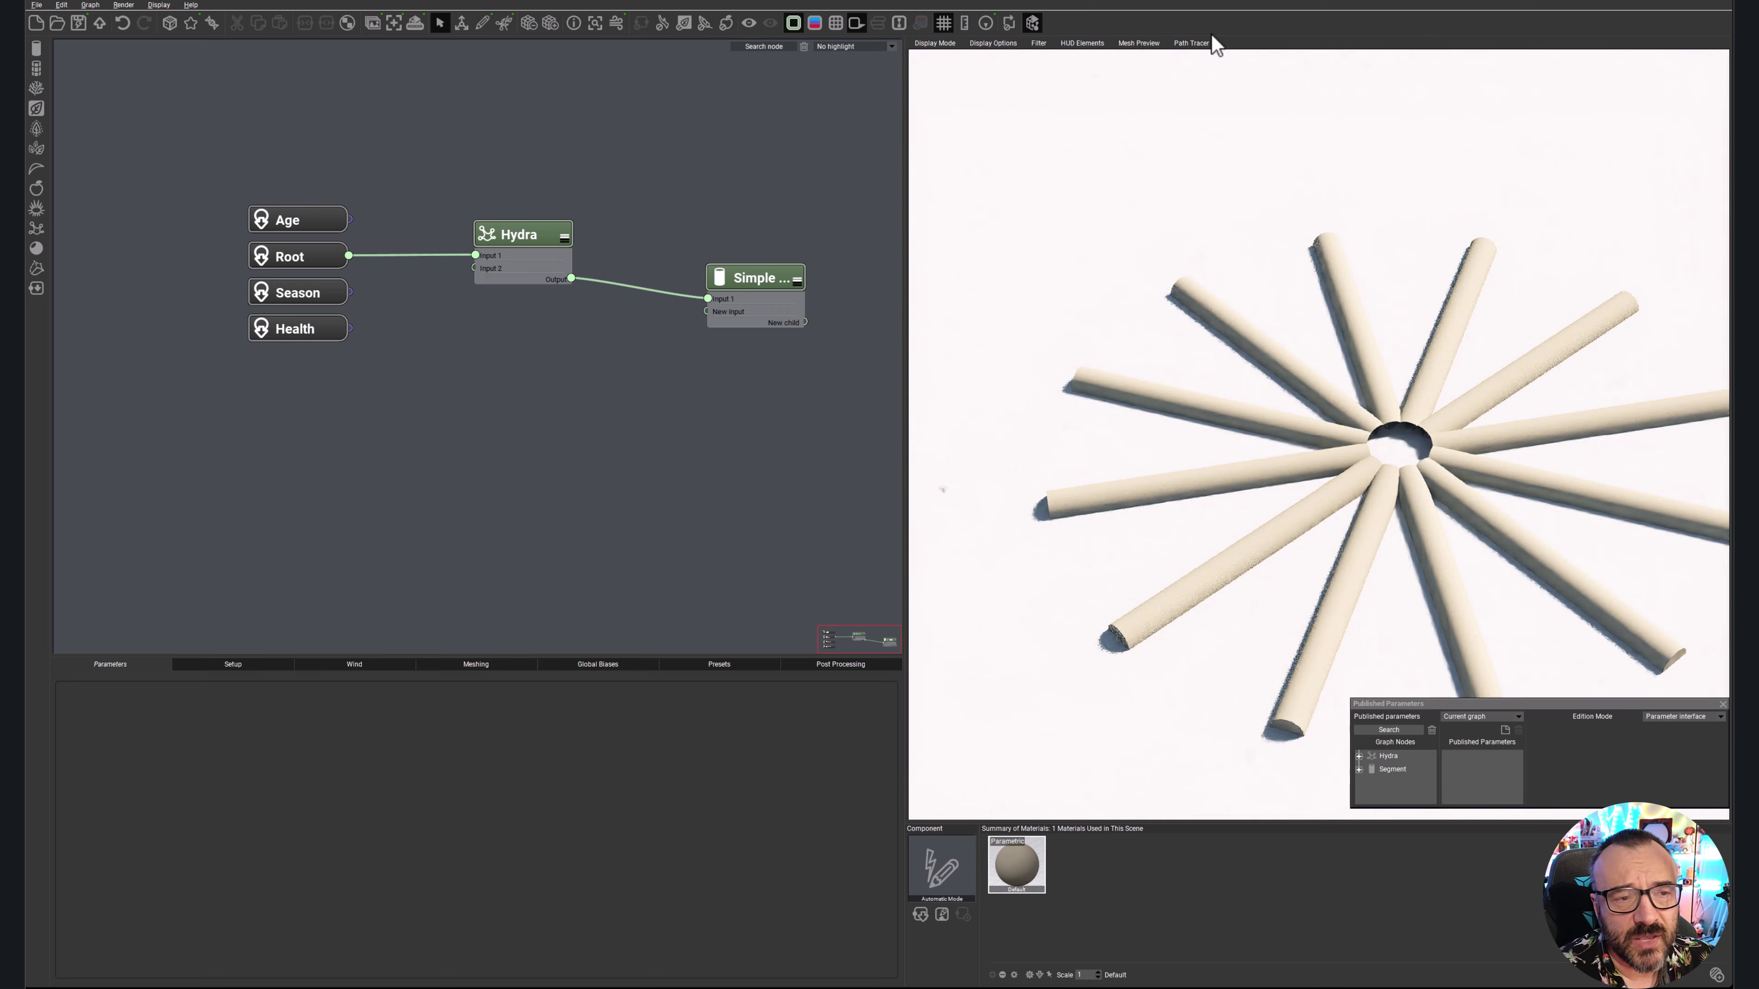
pyautogui.click(1188, 42)
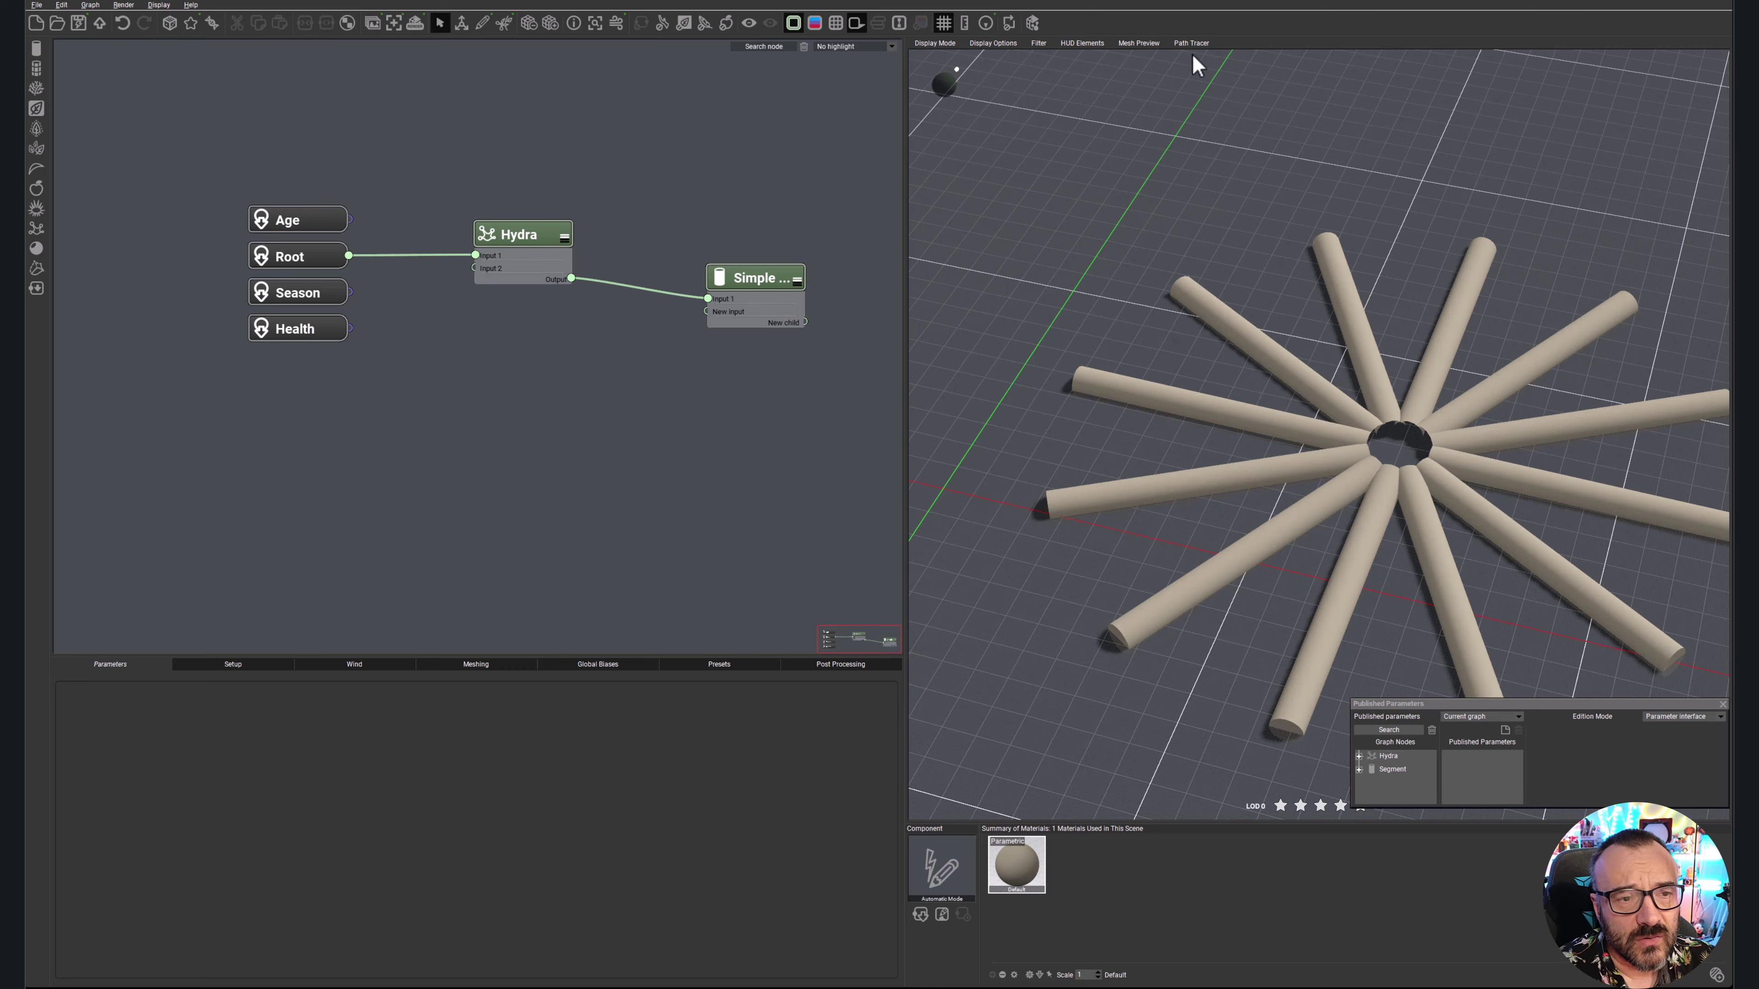
pyautogui.moveTo(1441, 487); pyautogui.dragTo(1433, 407, button='right')
pyautogui.moveTo(1433, 407); pyautogui.dragTo(1514, 454, button='middle')
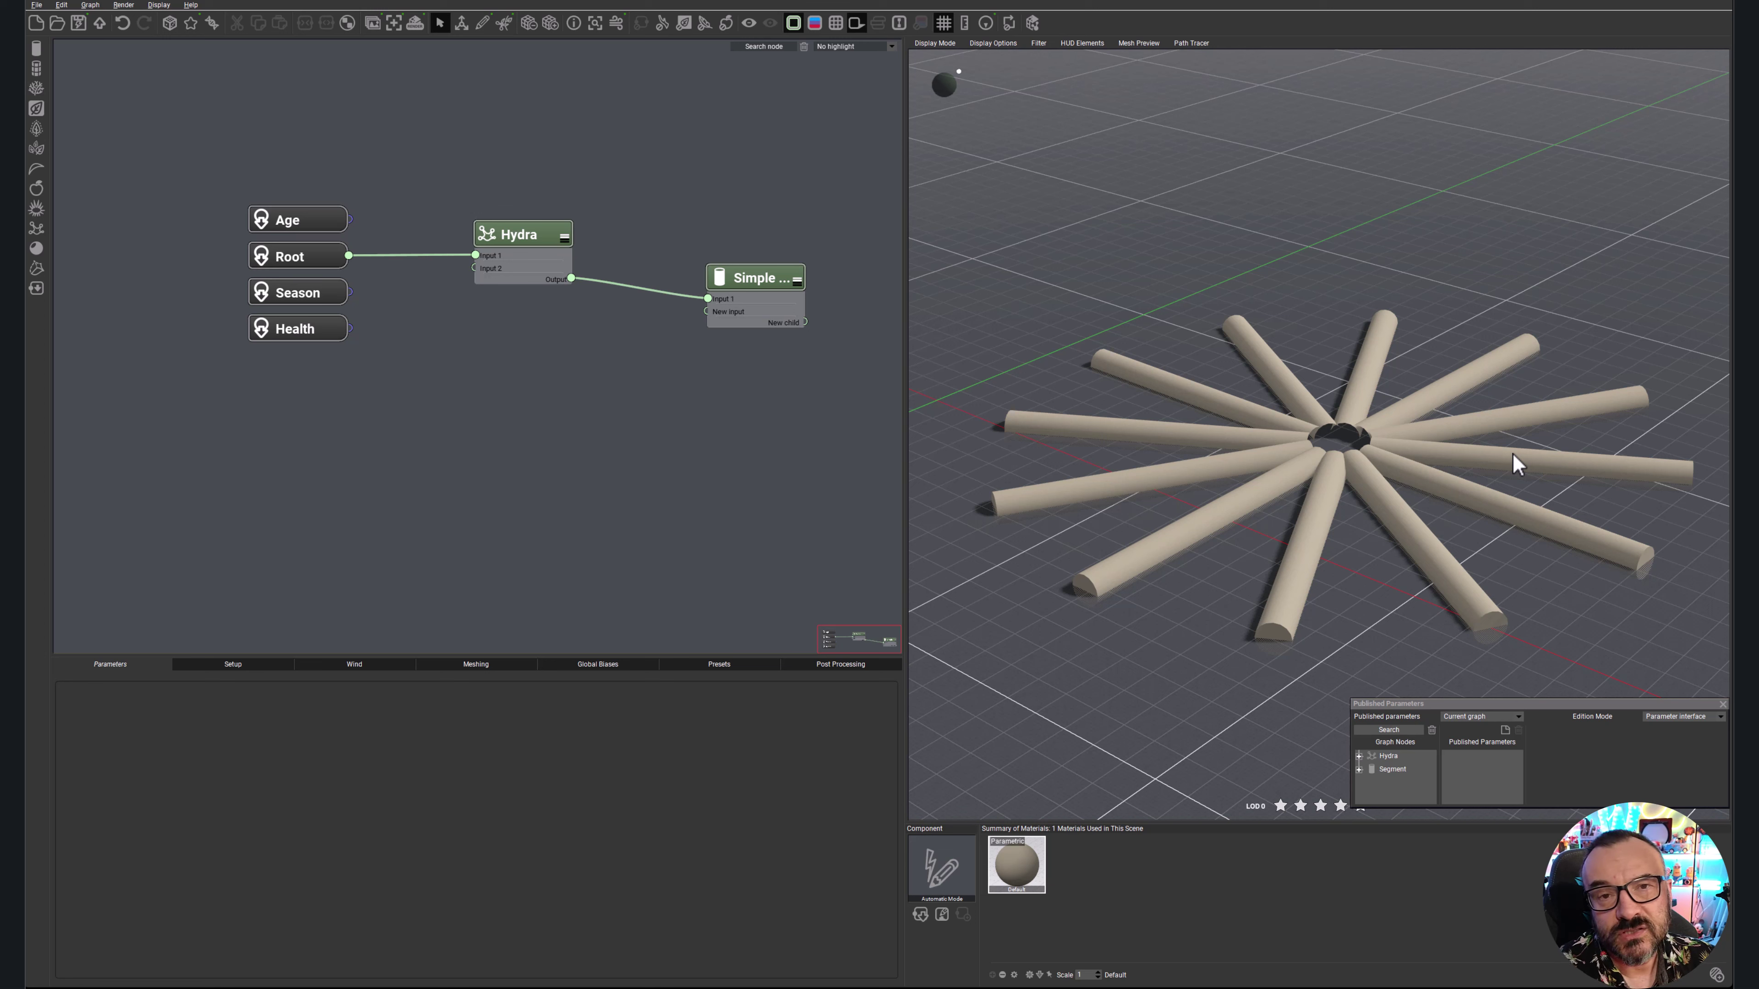
# - Reposition the Published Parameters window and enlarge it over the materials summary
pyautogui.moveTo(1550, 703); pyautogui.dragTo(1518, 727)
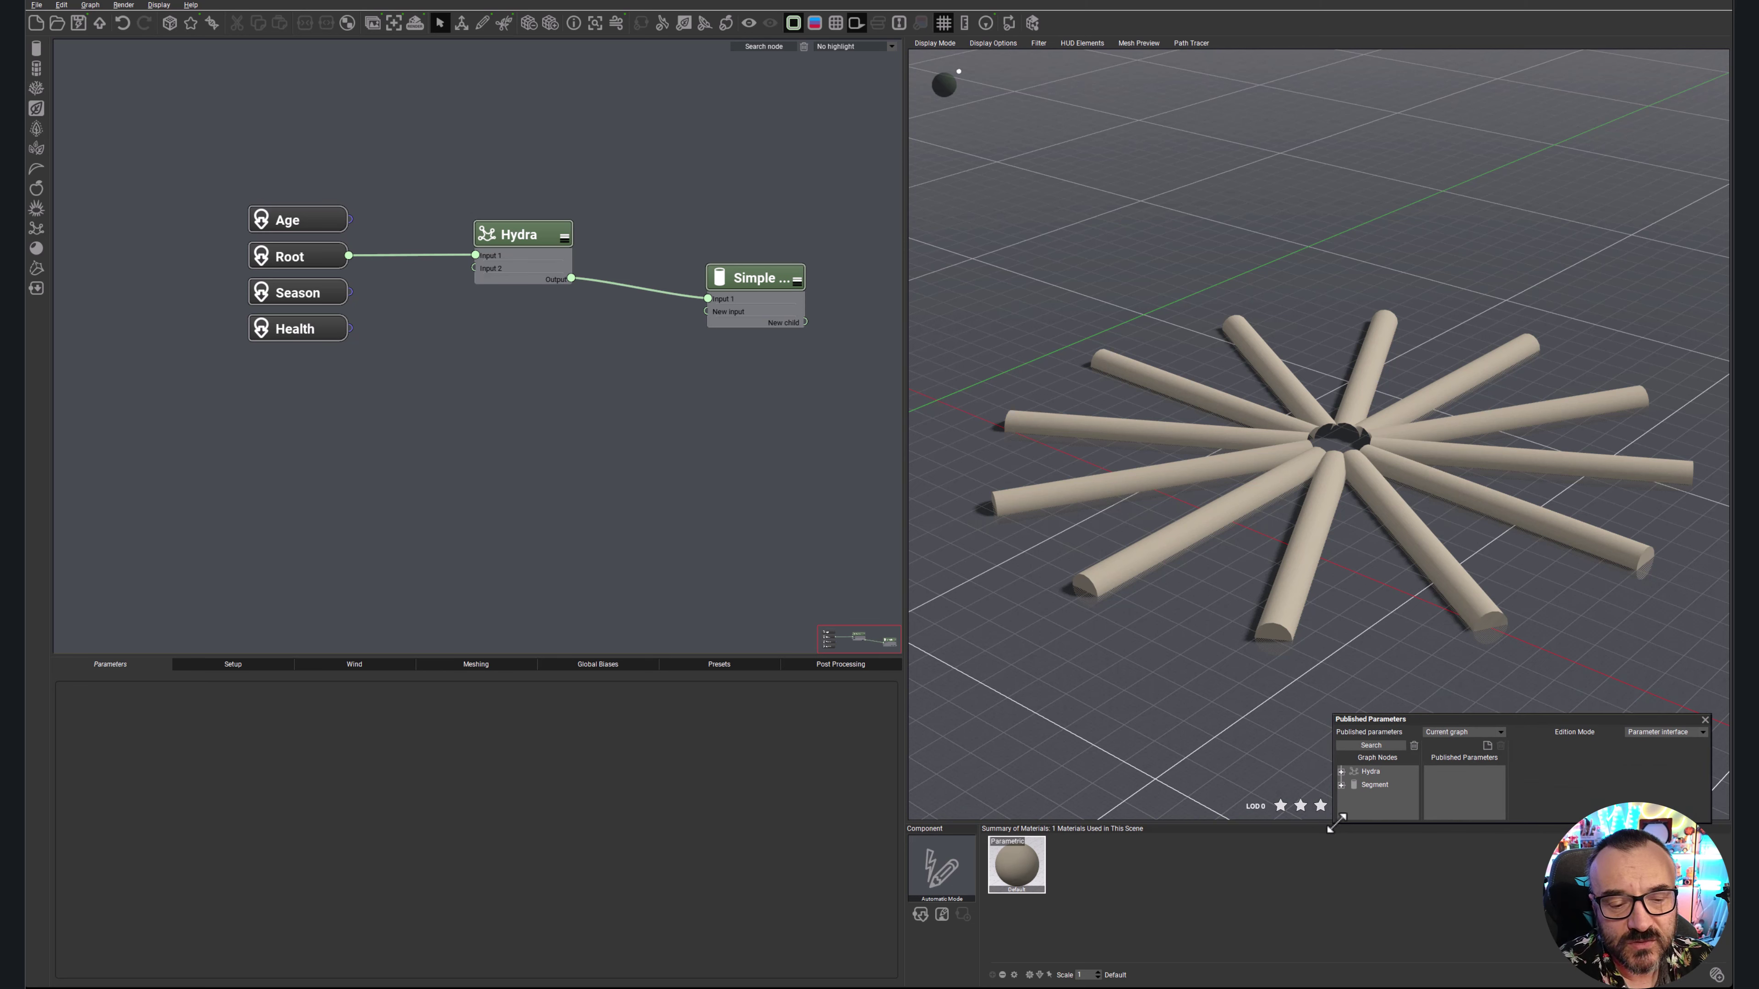
pyautogui.moveTo(1336, 823); pyautogui.dragTo(1239, 934)
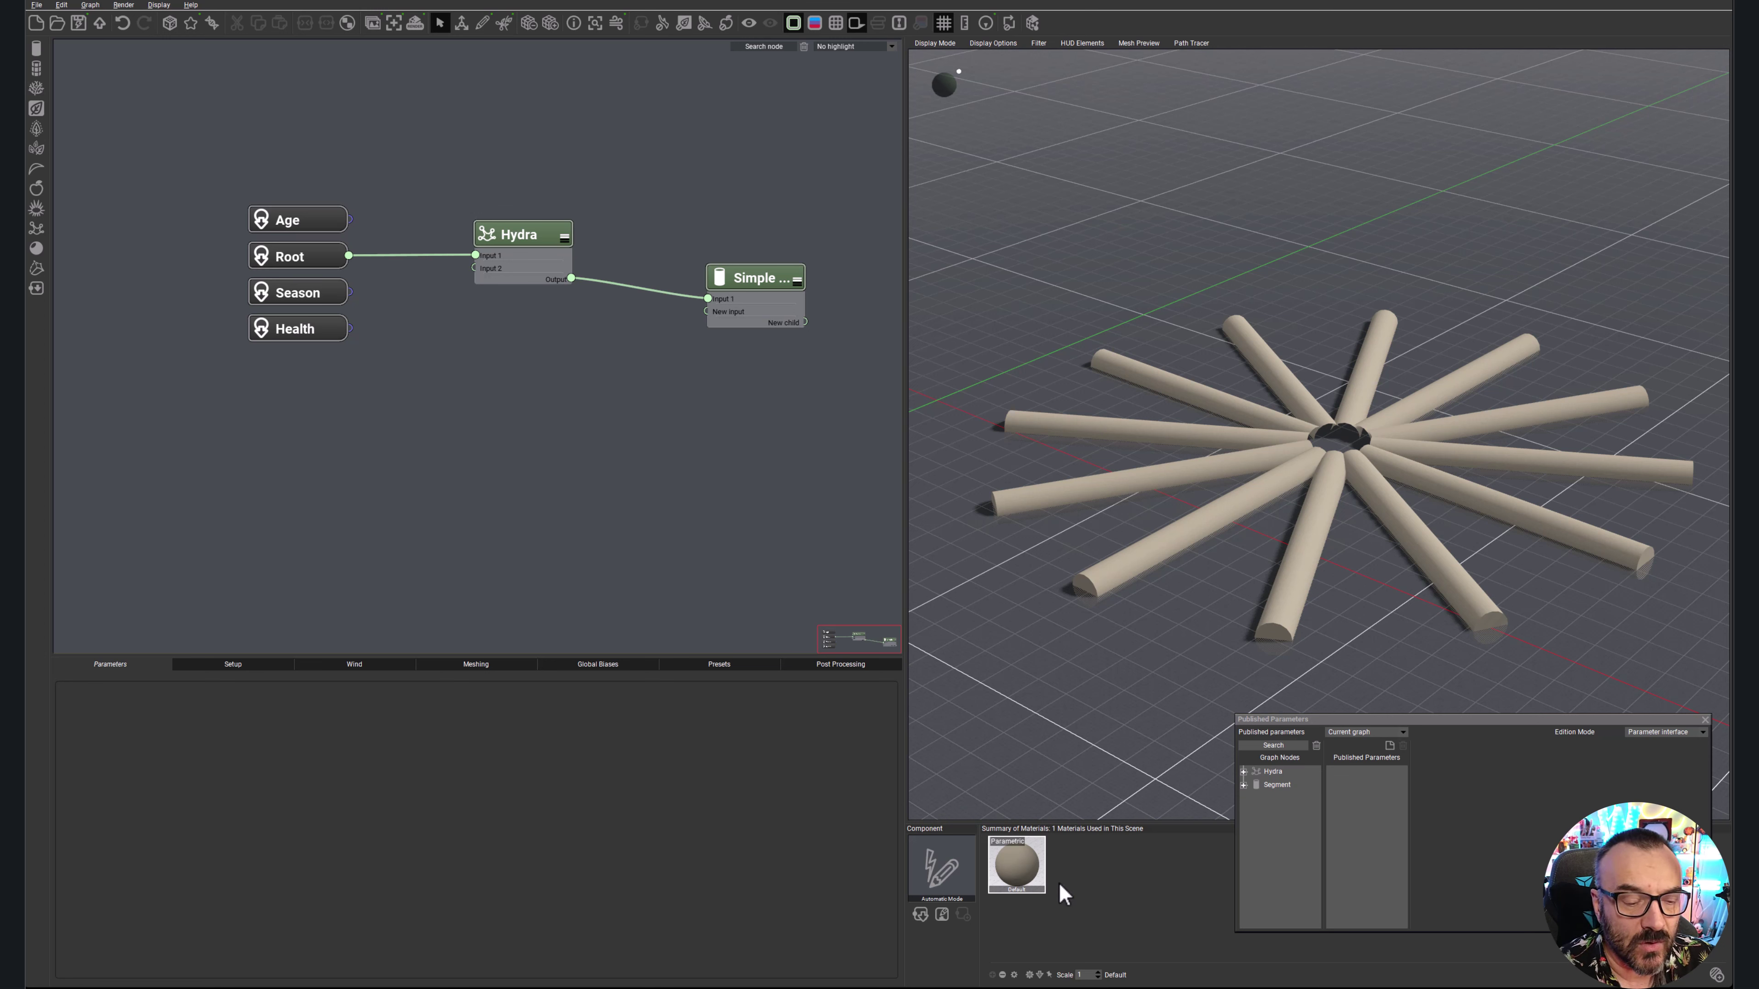
# - Open the Default material for editing and switch its editor from advanced to basic mode
pyautogui.doubleClick(1015, 870)
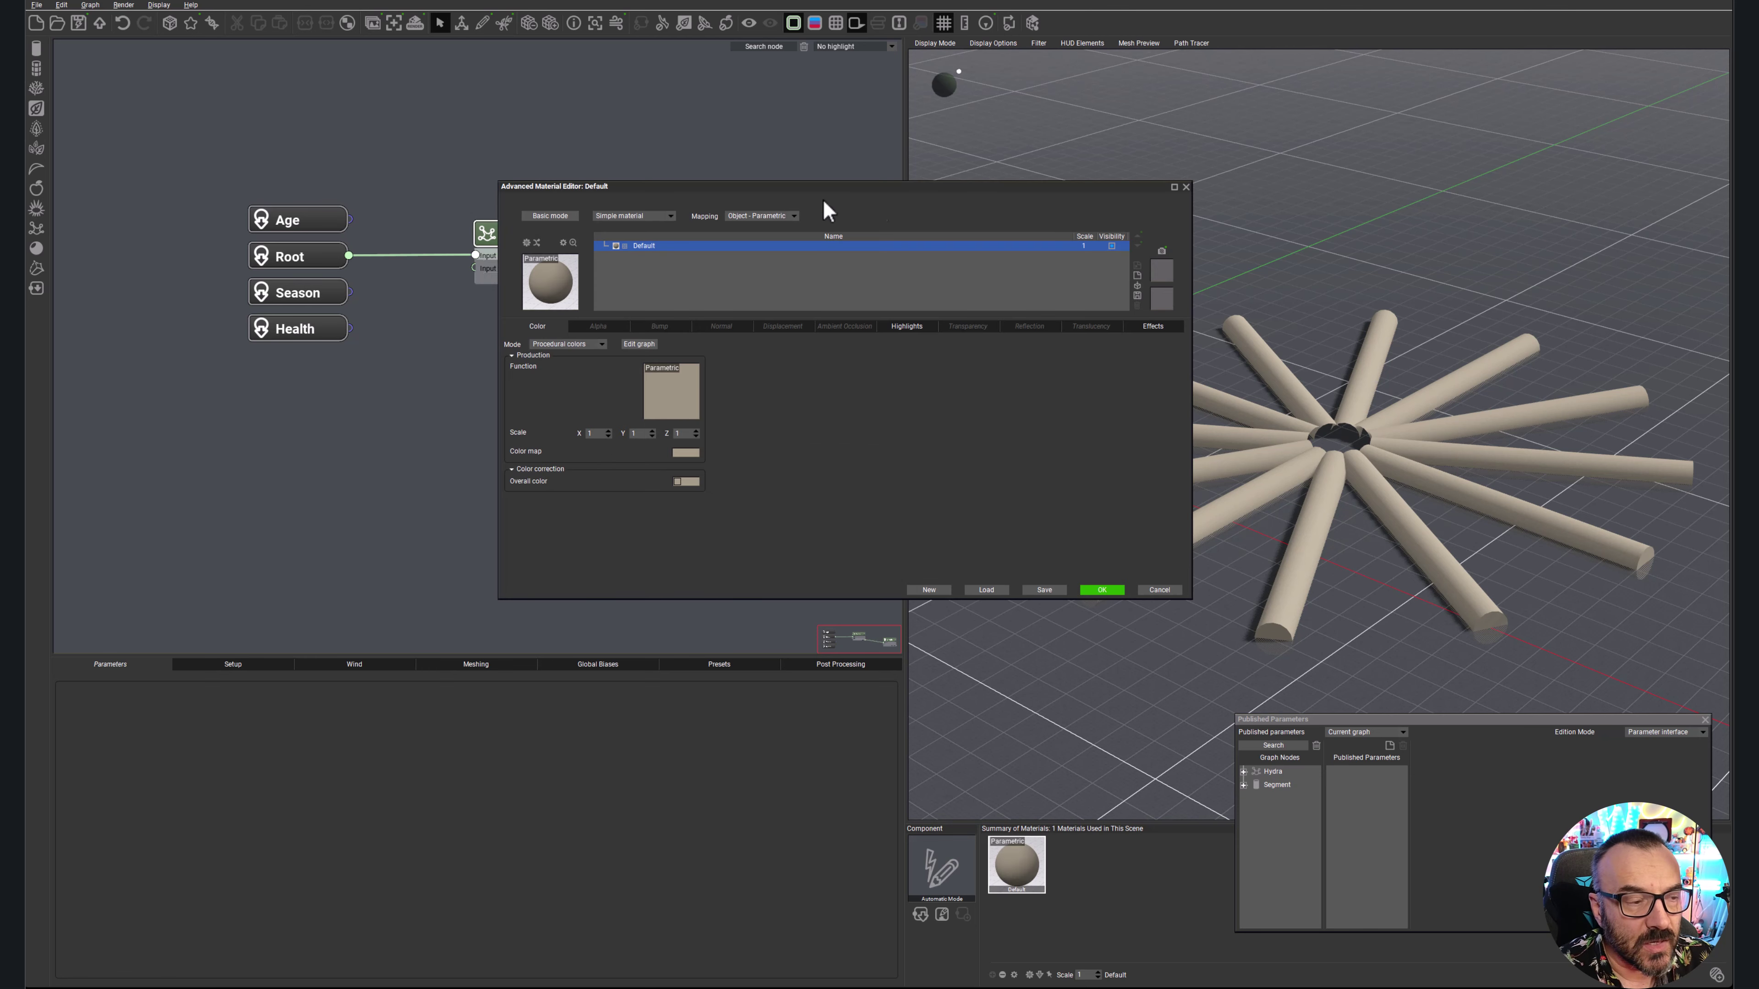
pyautogui.click(549, 216)
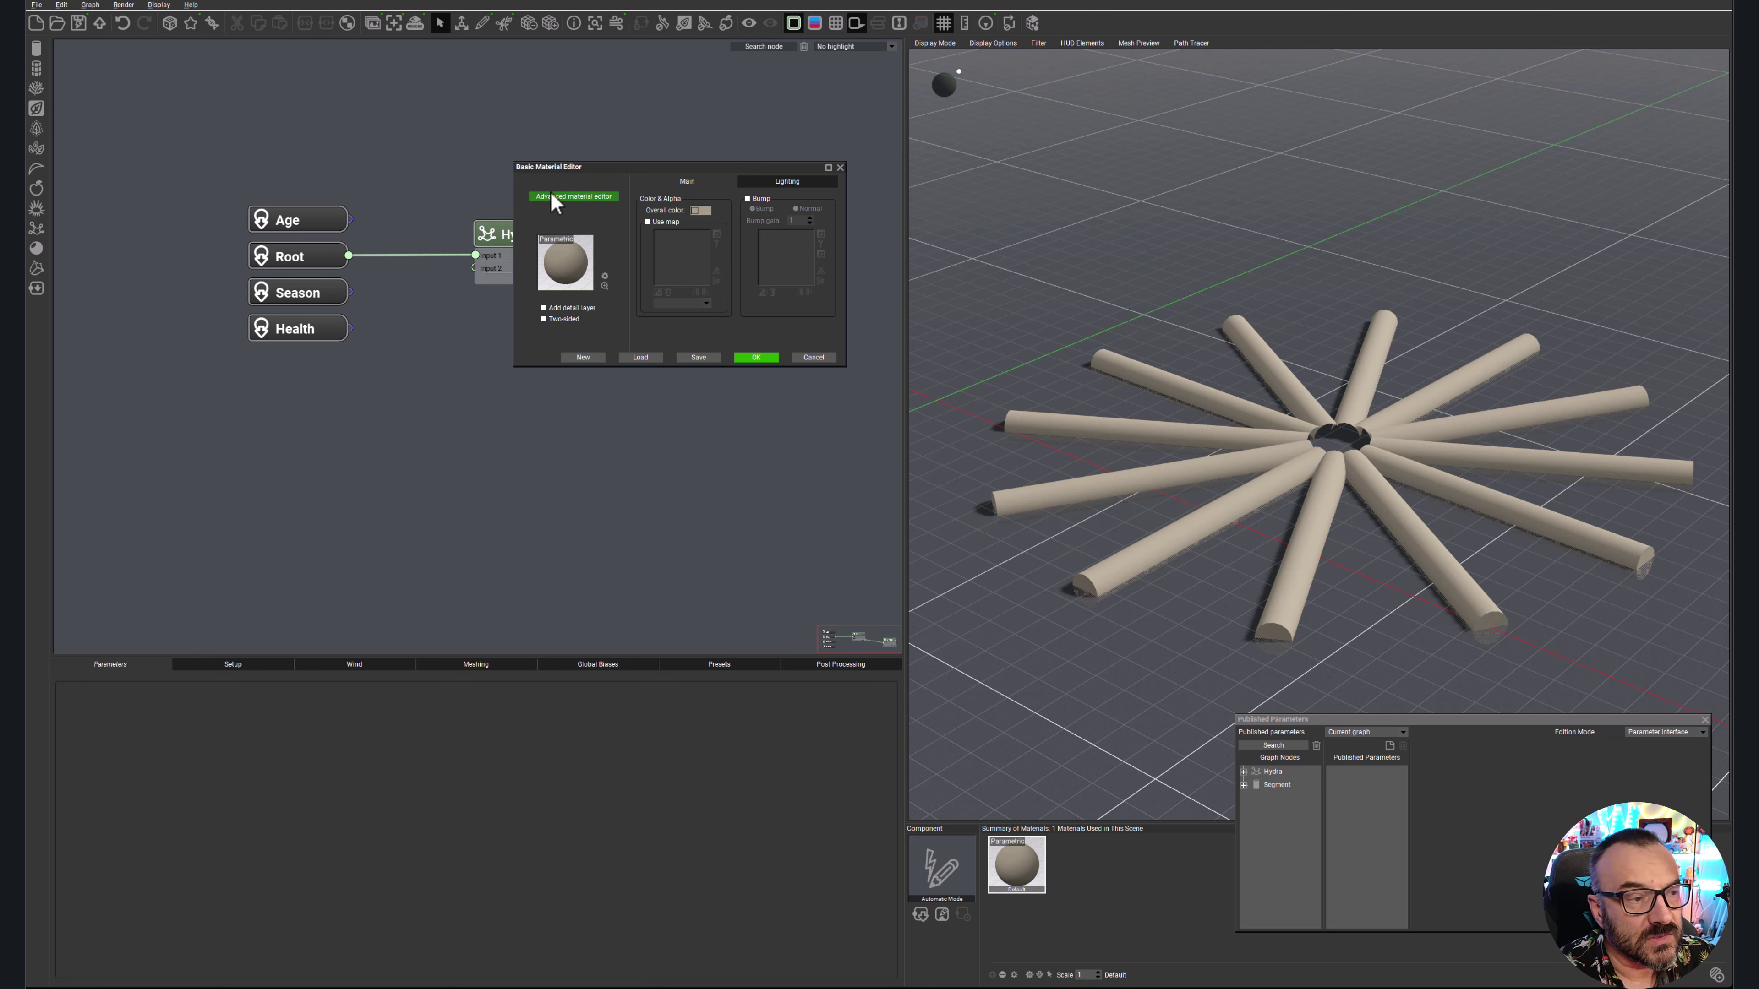
# - Return the Default material's editor to advanced mode and review the available material types without changing the type
pyautogui.click(559, 196)
pyautogui.click(1027, 514)
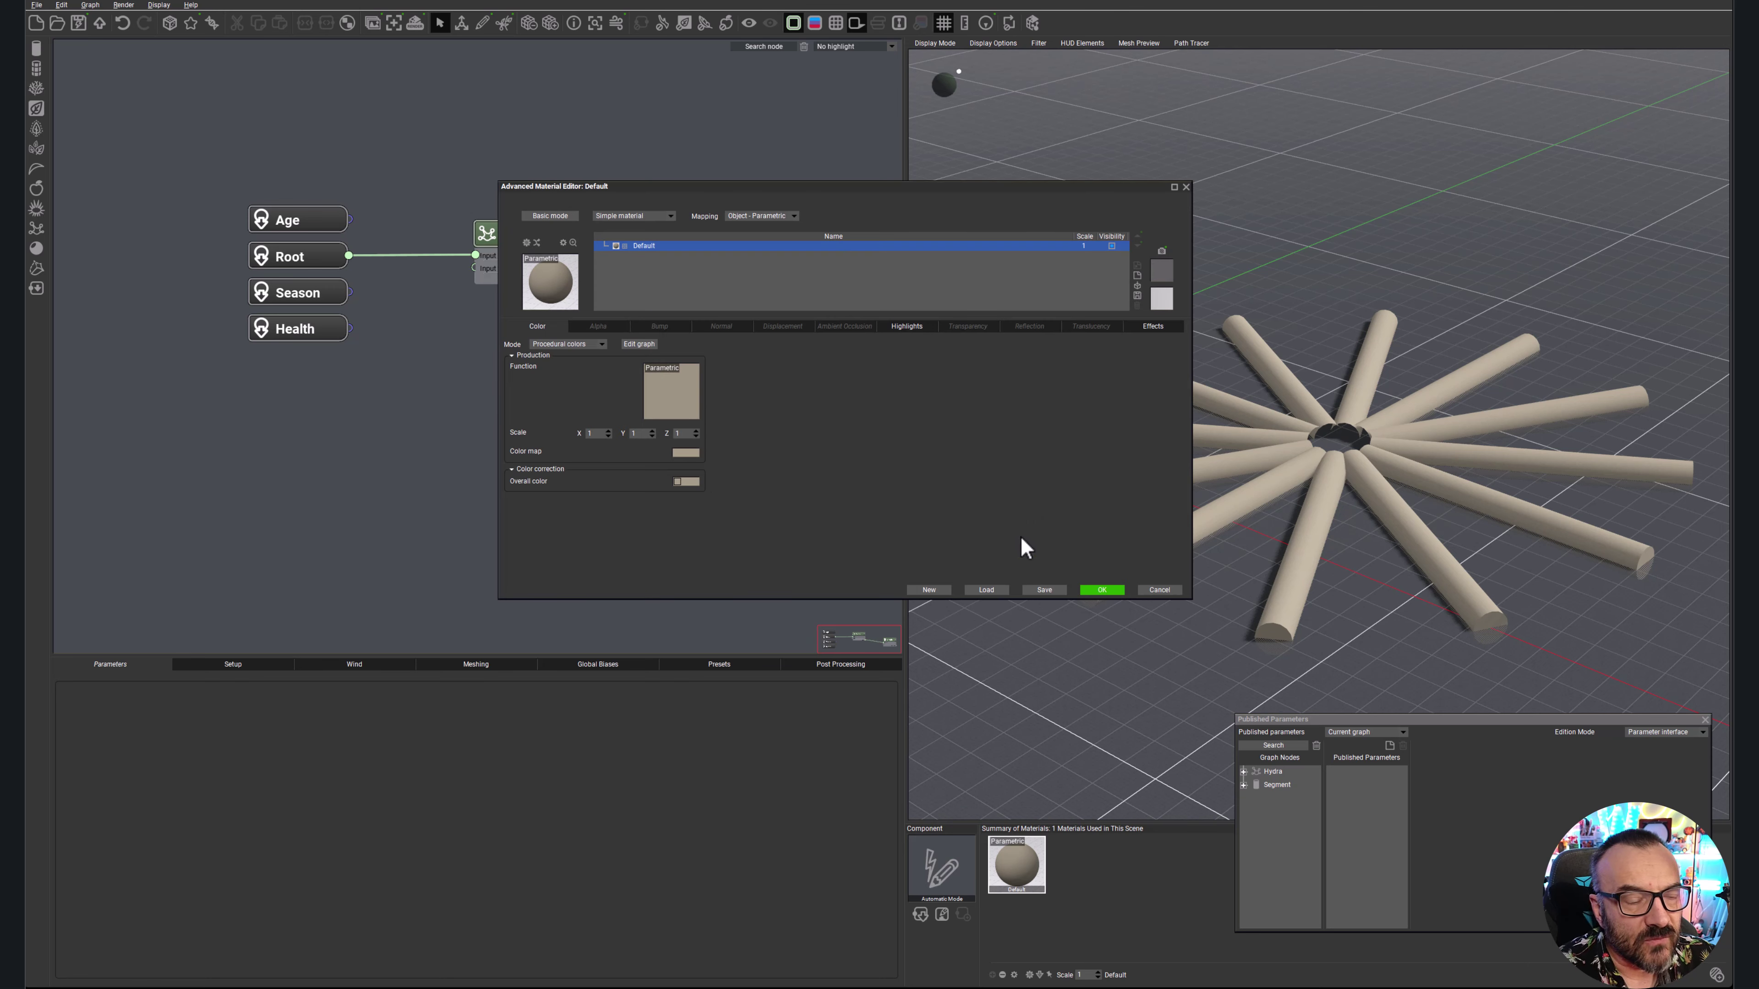
pyautogui.click(666, 214)
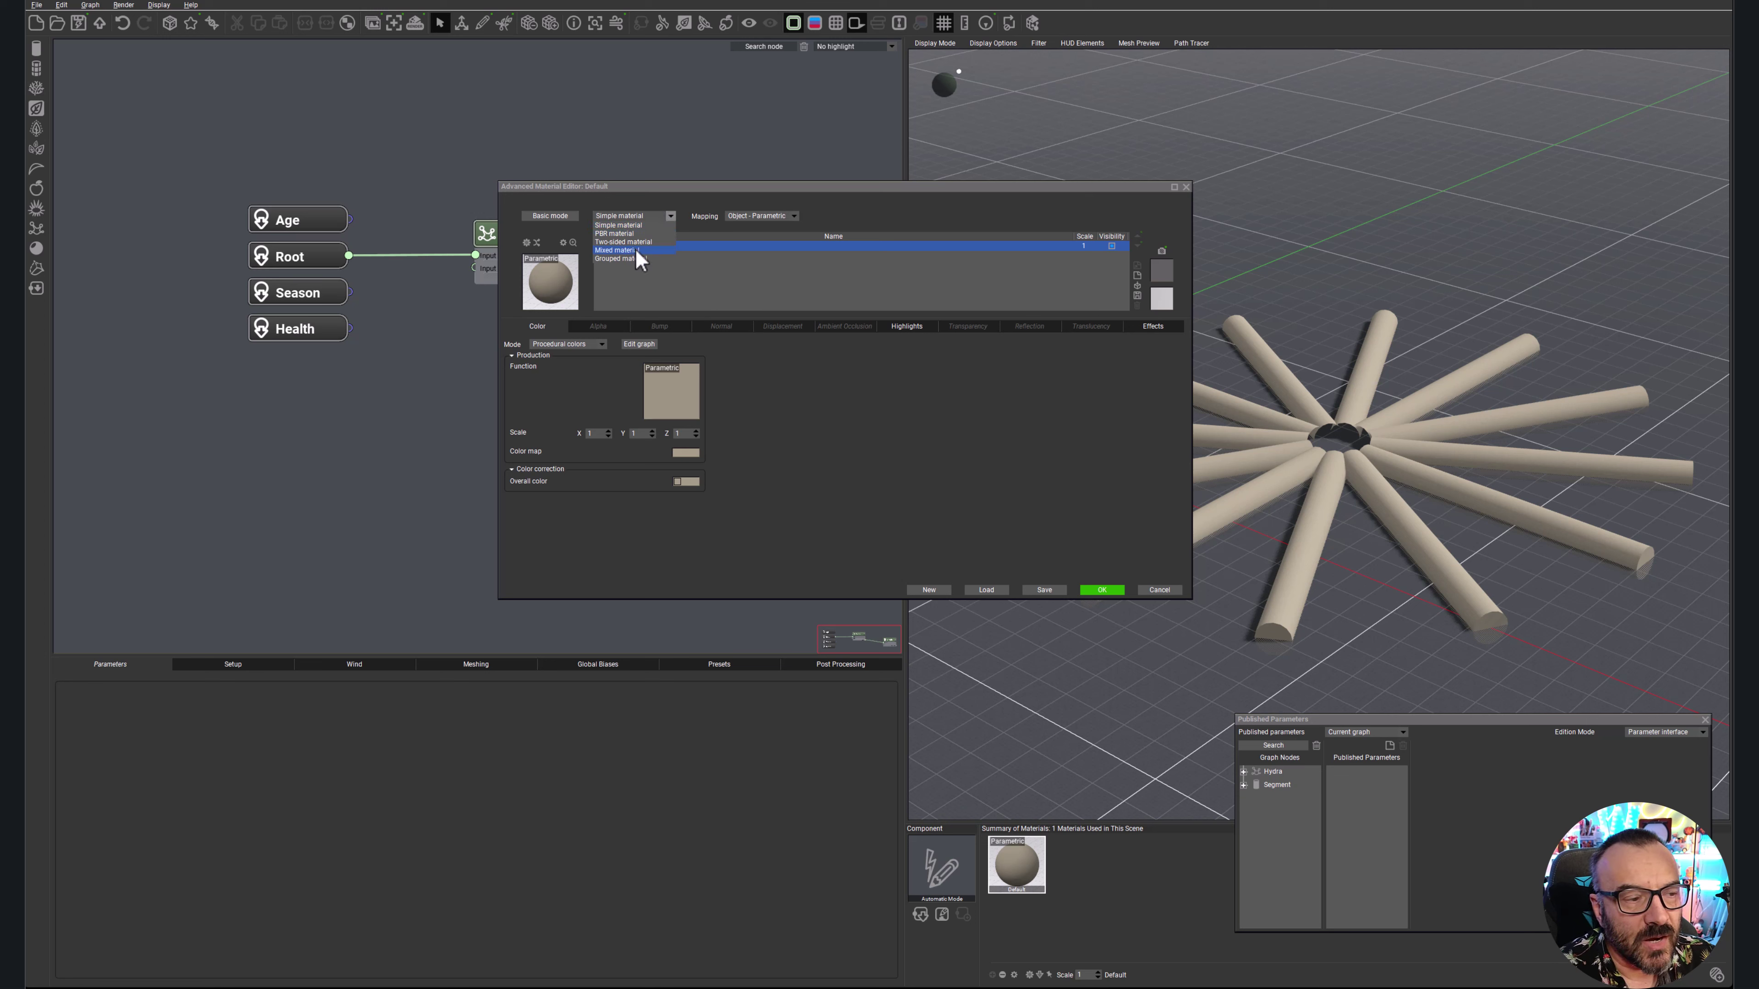
pyautogui.click(959, 468)
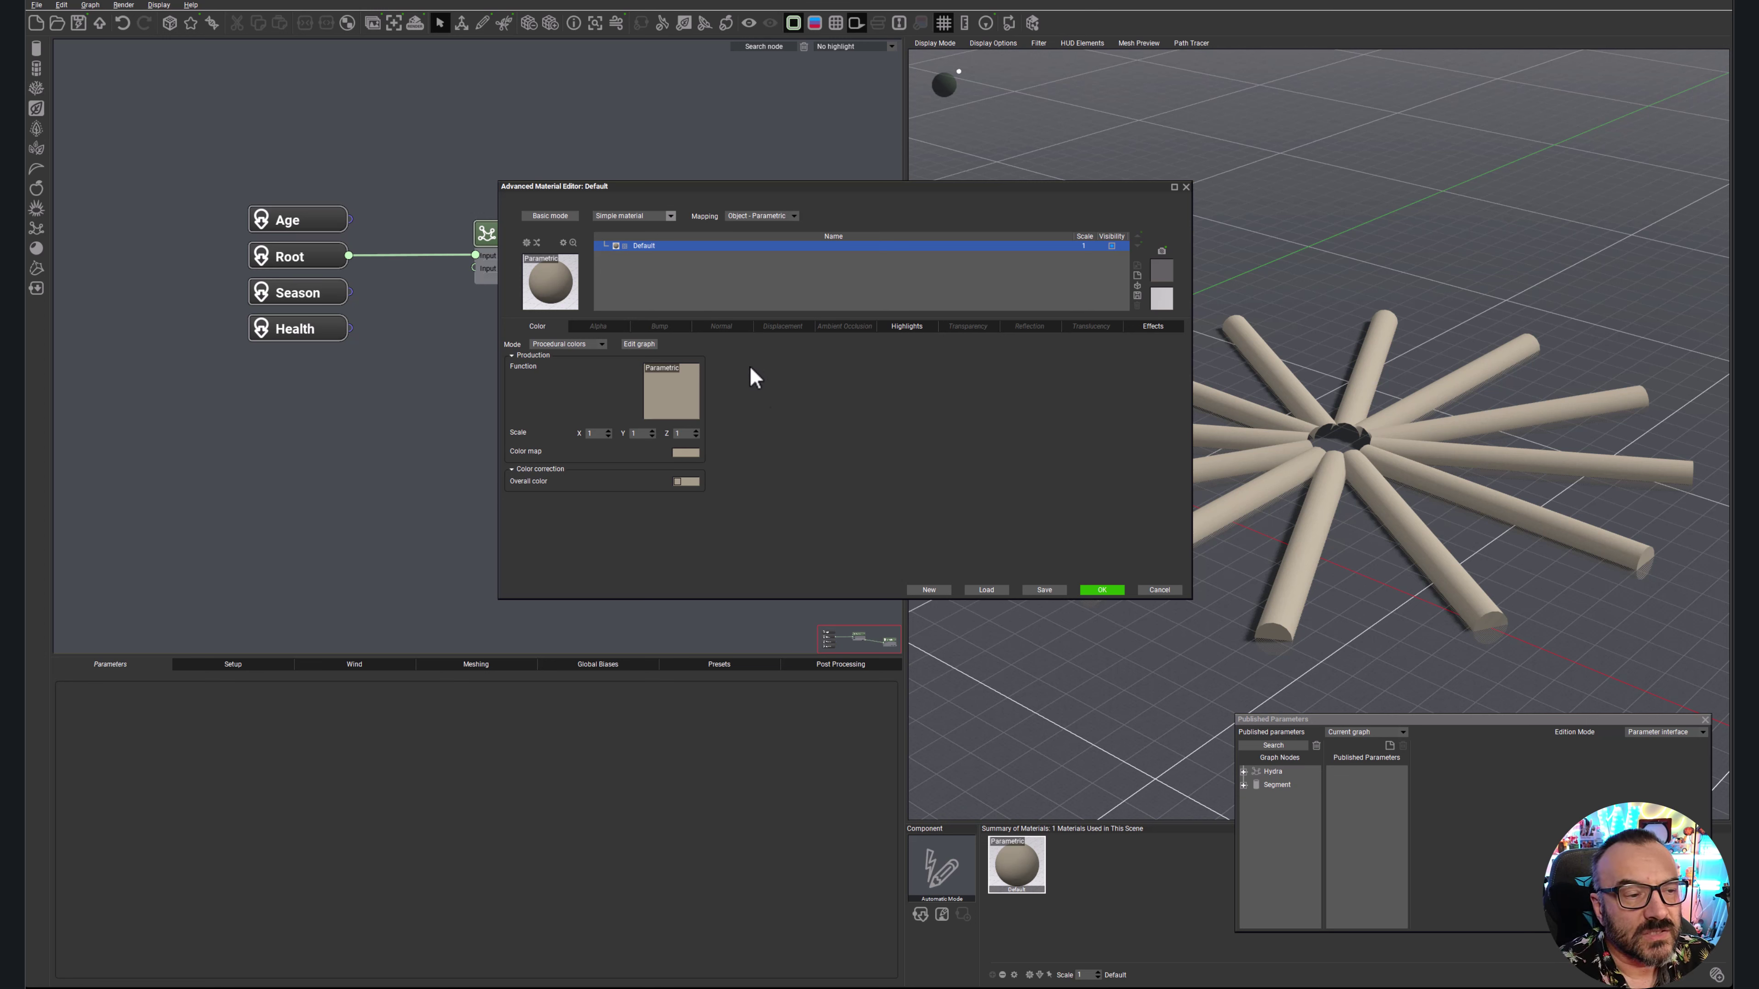
# - Review the material's mapping choices, recheck the material types, and close the editor without applying changes
pyautogui.click(793, 217)
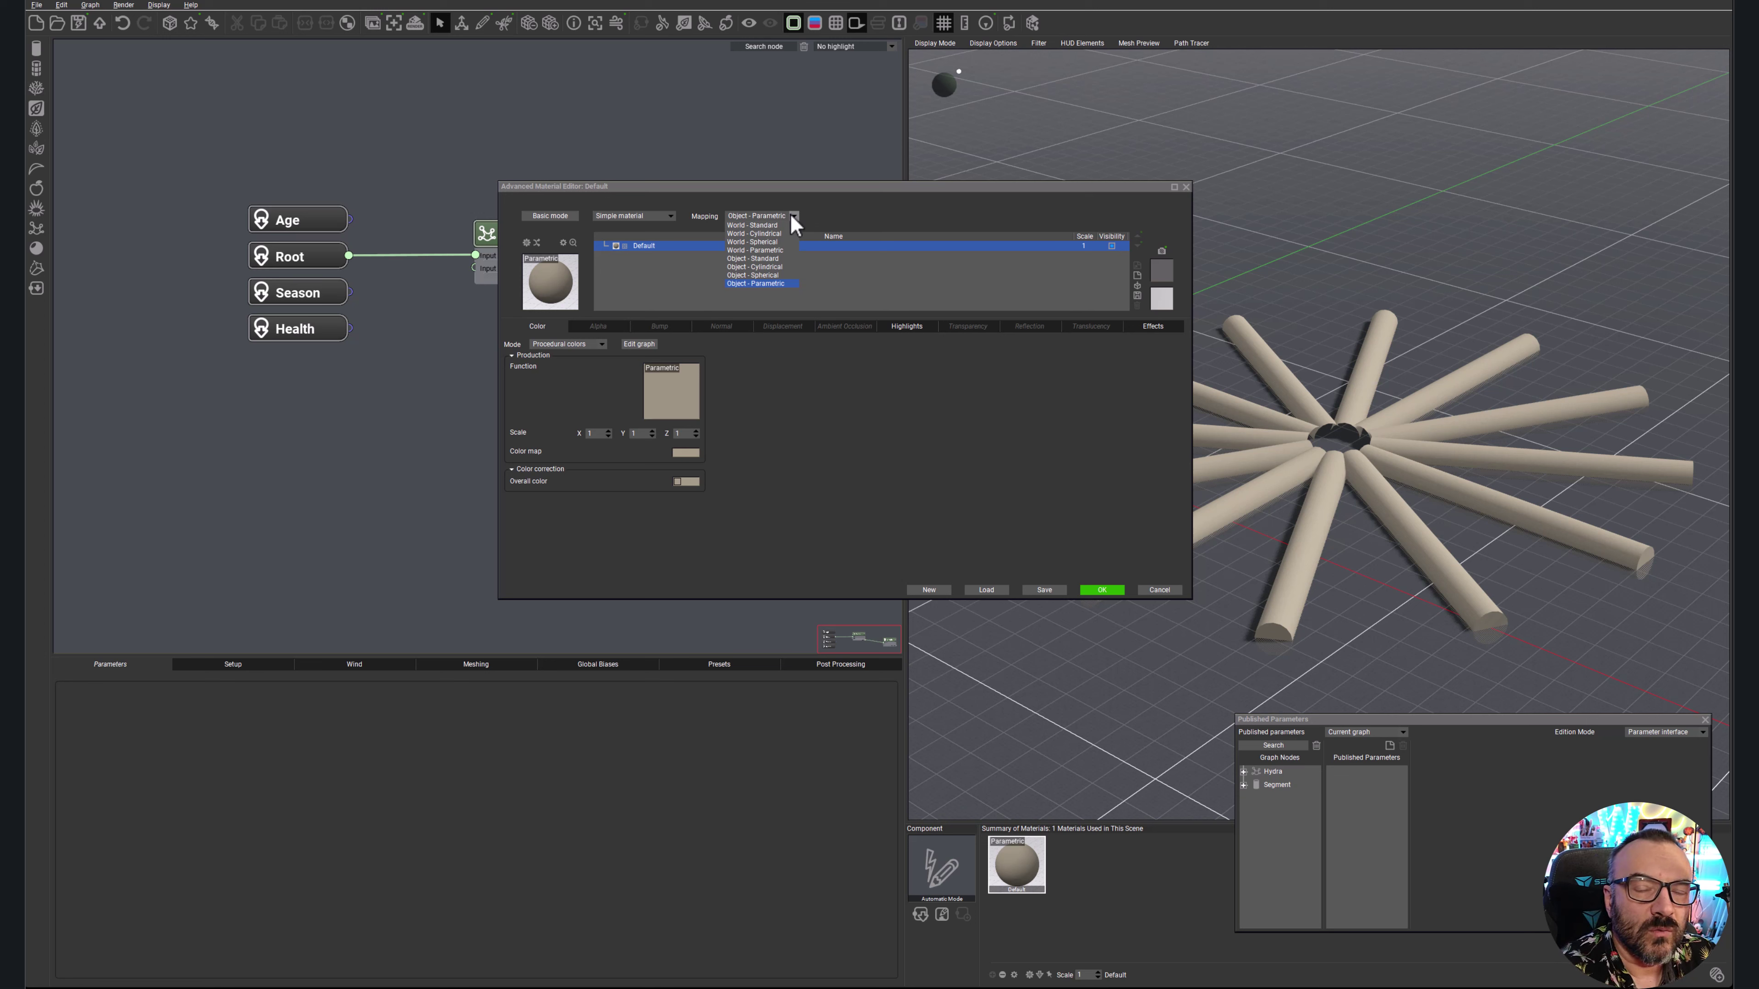
pyautogui.click(862, 222)
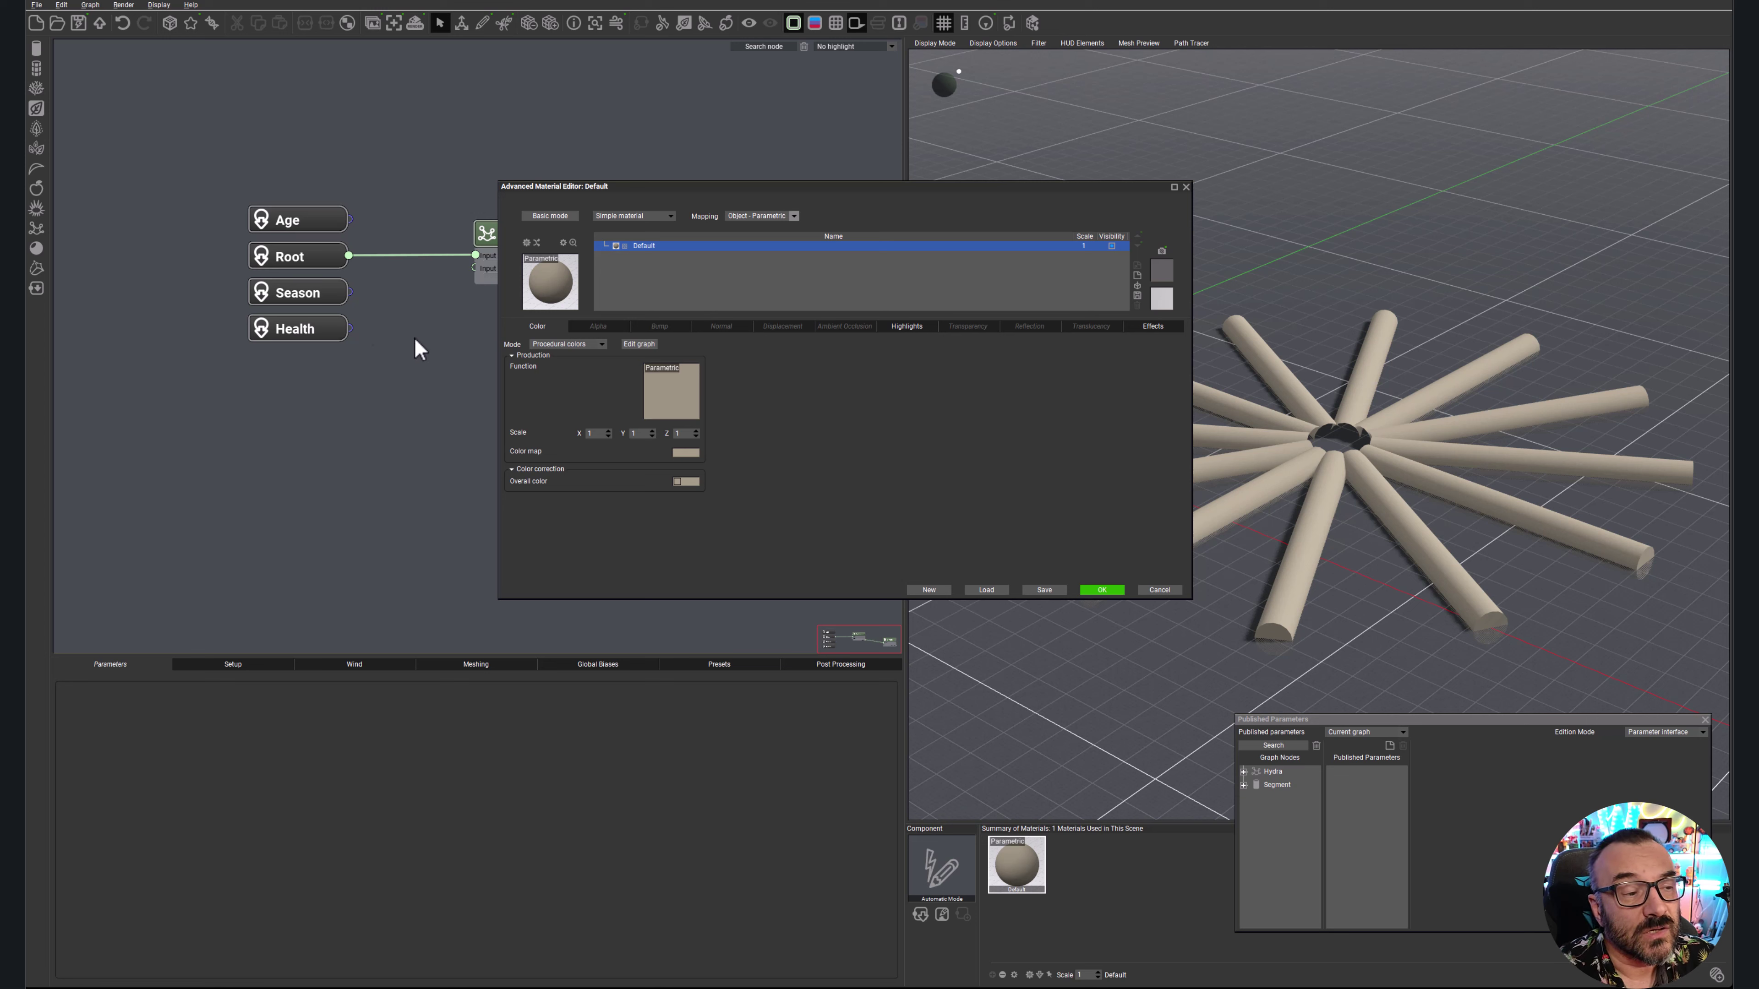
pyautogui.click(669, 215)
pyautogui.click(951, 217)
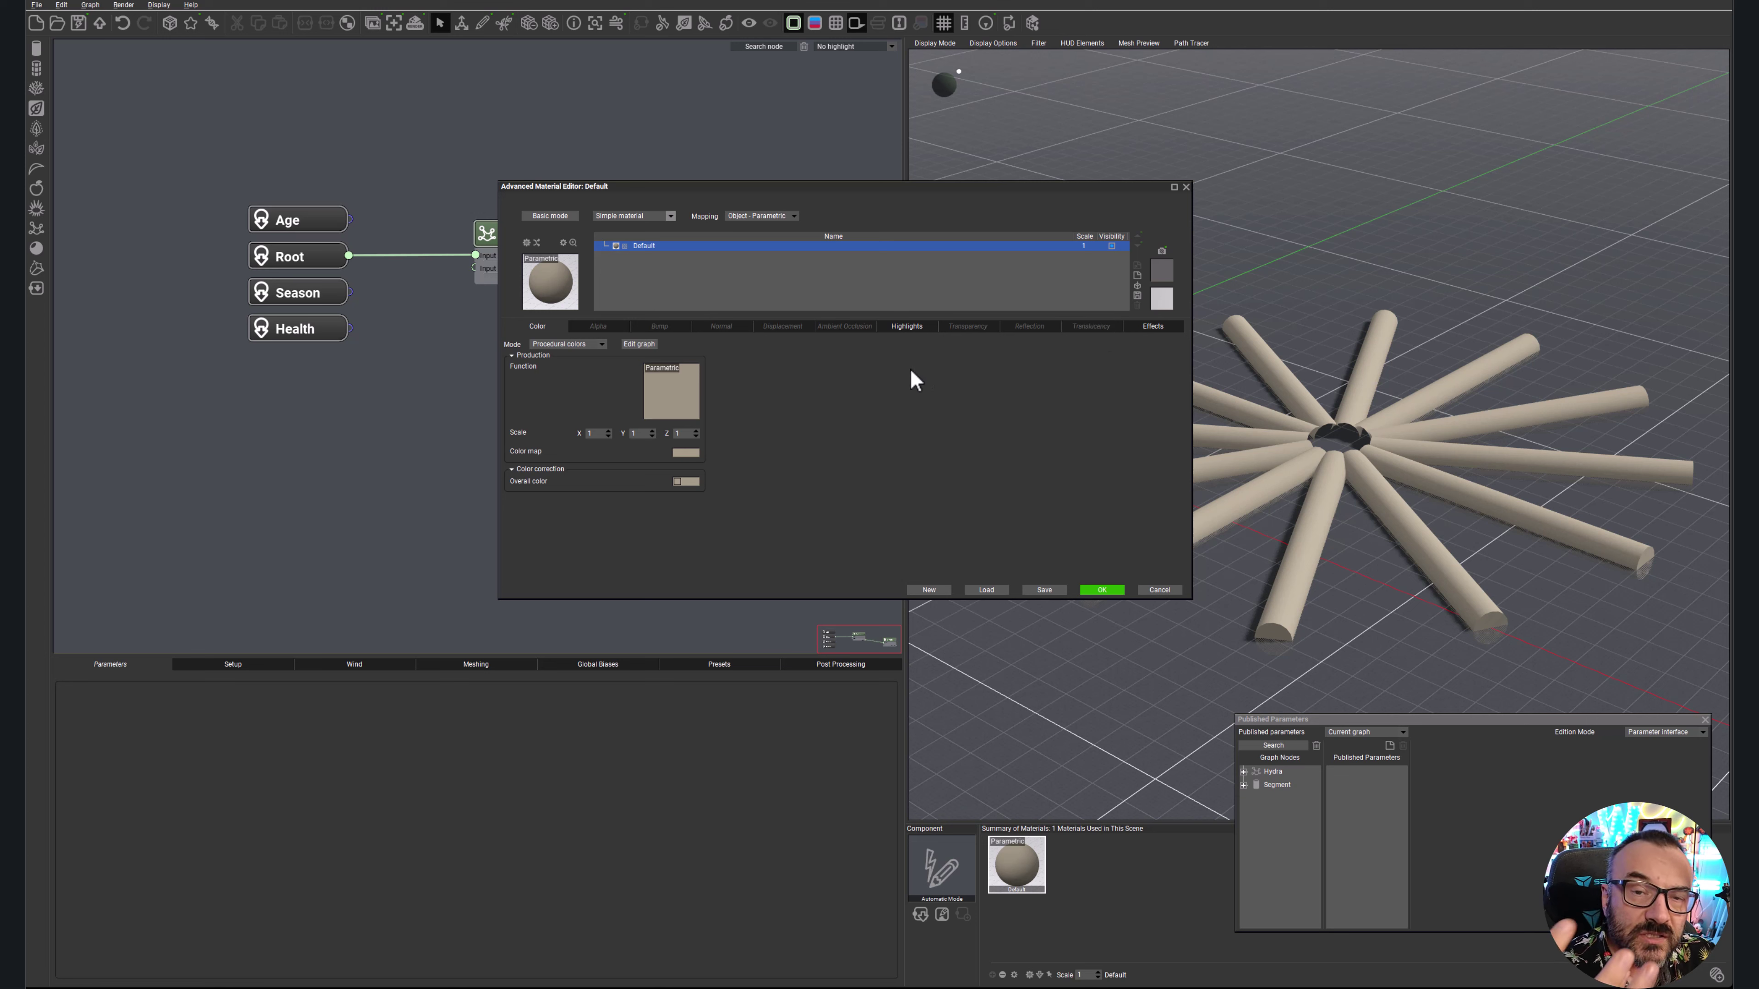
pyautogui.click(1164, 591)
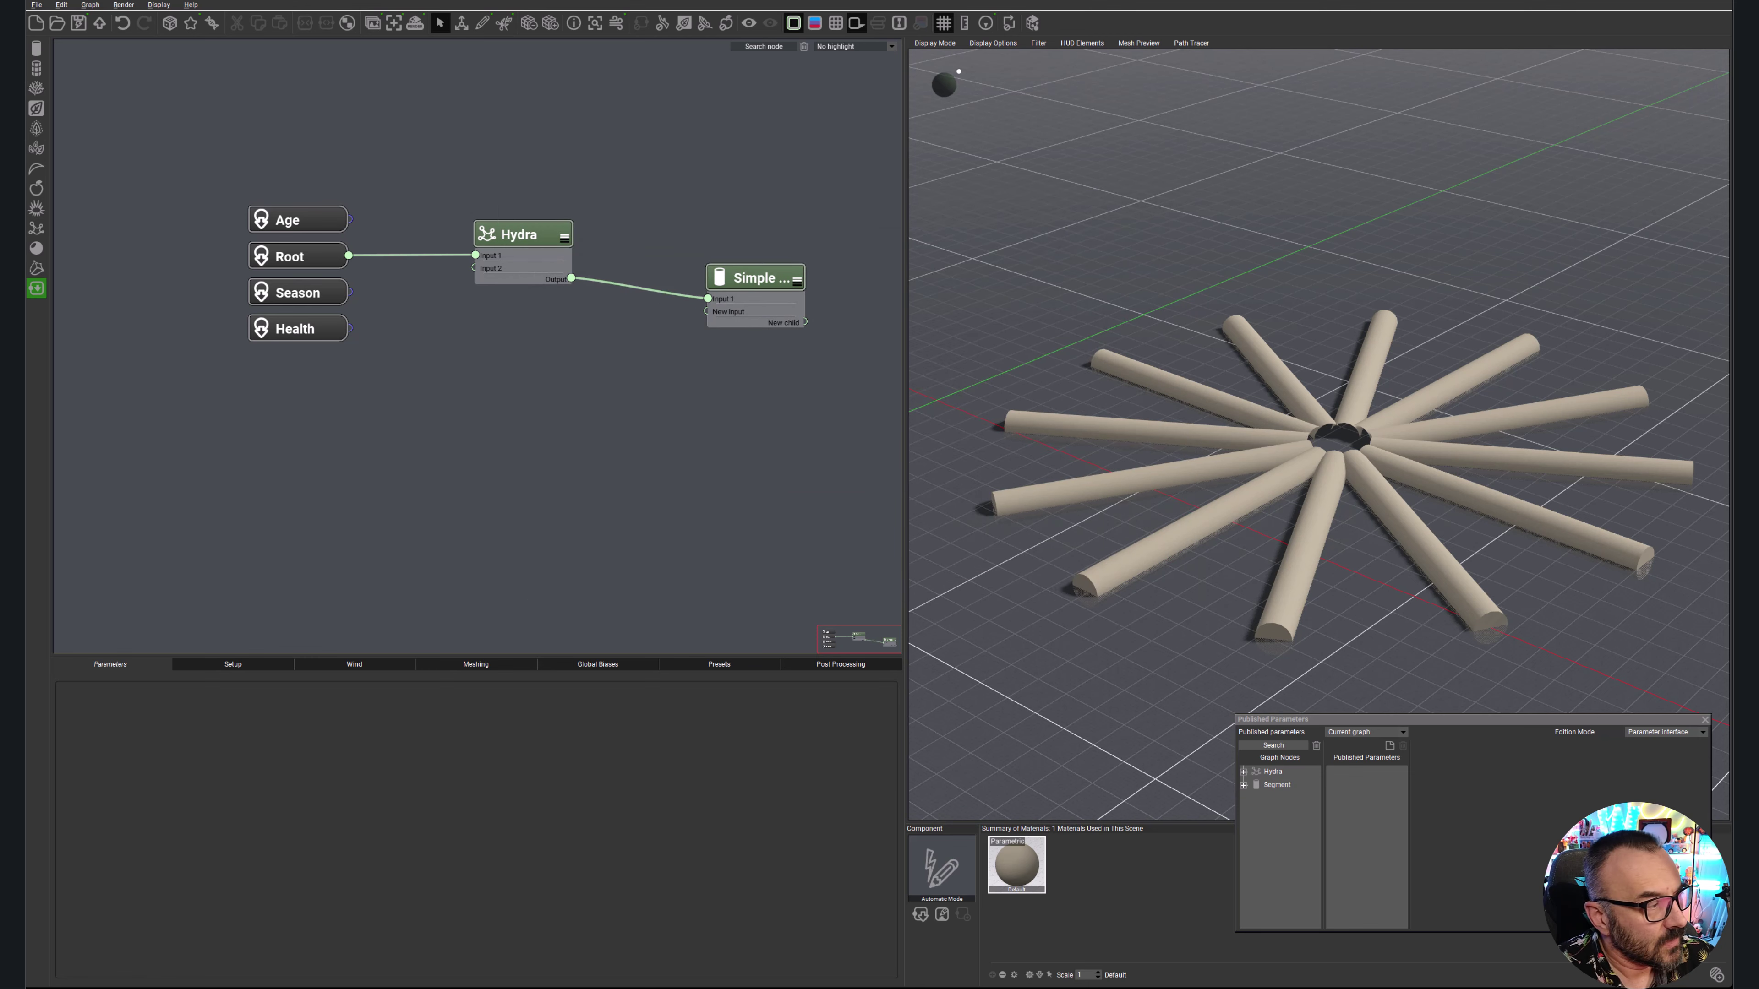